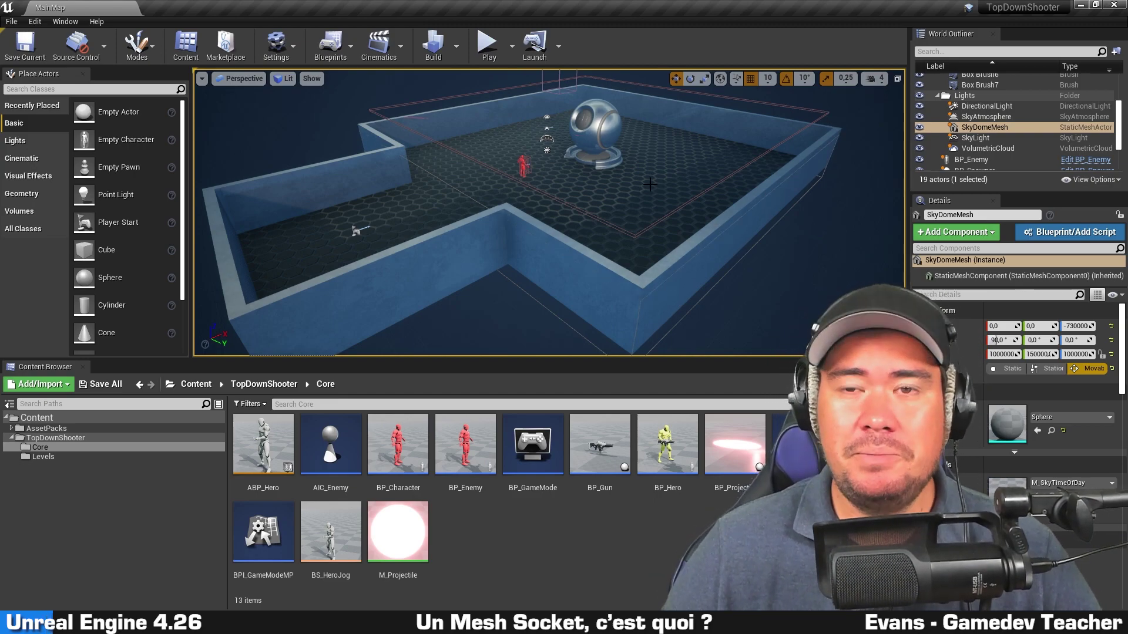
Open the ABP_Hero animation blueprint, then its UE4_Mannequin_Skeleton in the Skeleton editor
mouse_move(650, 185)
right_down()
mouse_move(646, 147)
mouse_move(650, 165)
right_up()
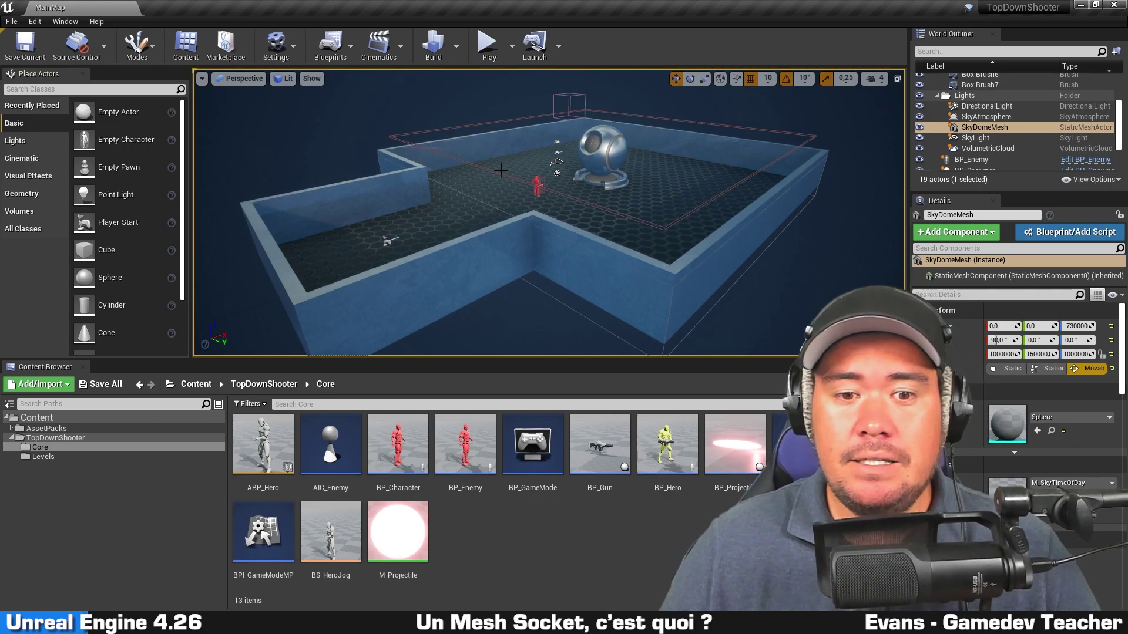
drag(501, 170, 517, 147)
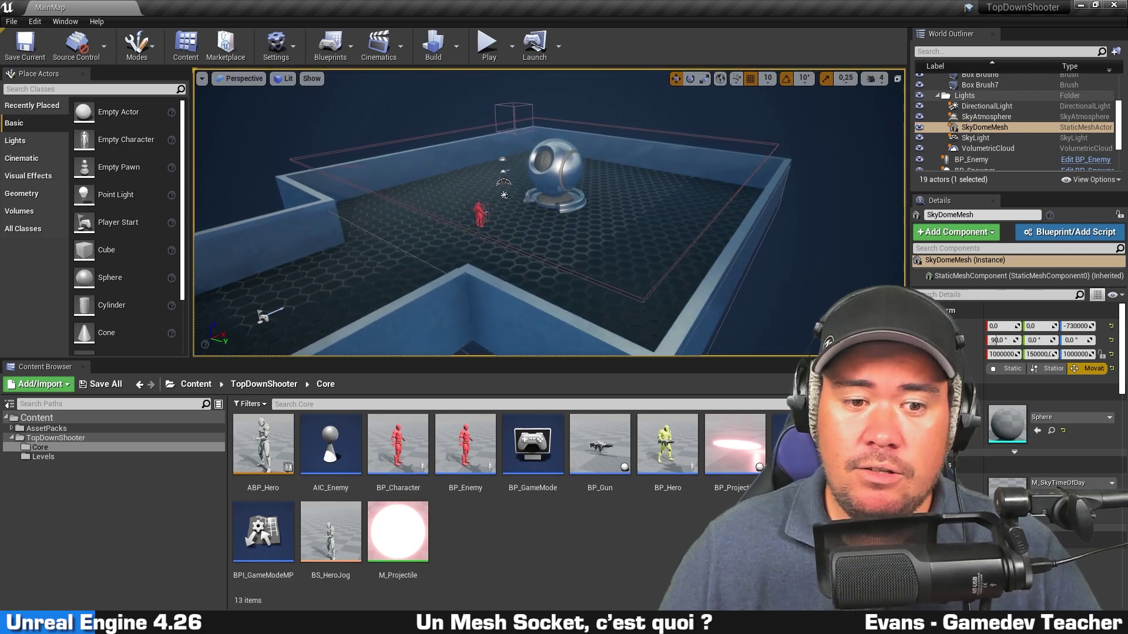
double_click(259, 451)
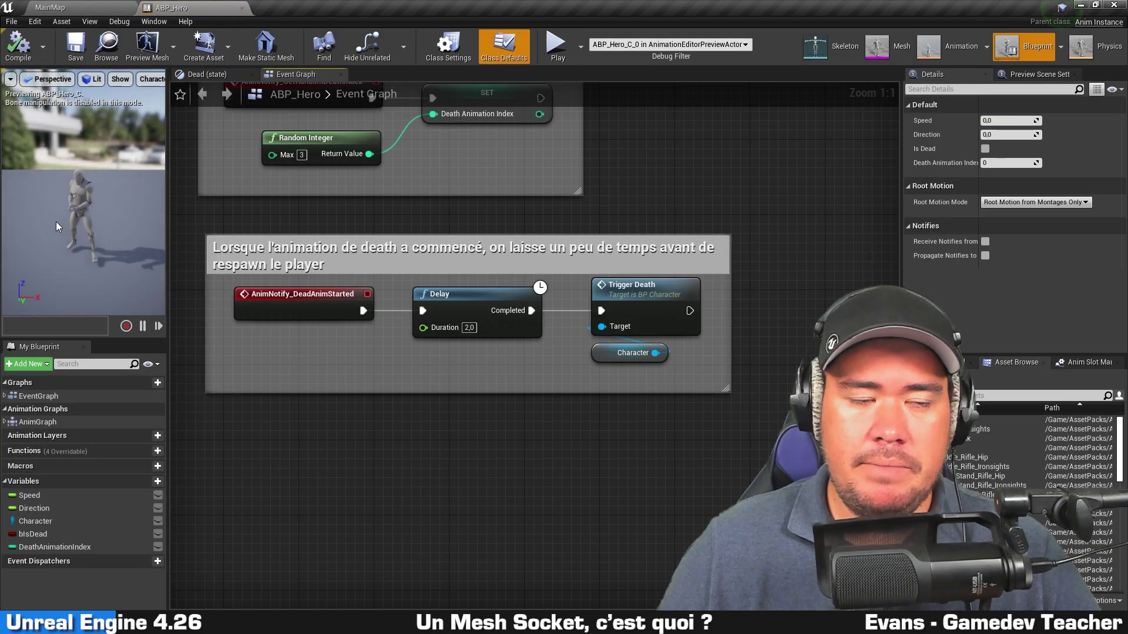
mouse_move(58, 227)
mouse_down()
mouse_move(58, 200)
mouse_move(79, 189)
mouse_up()
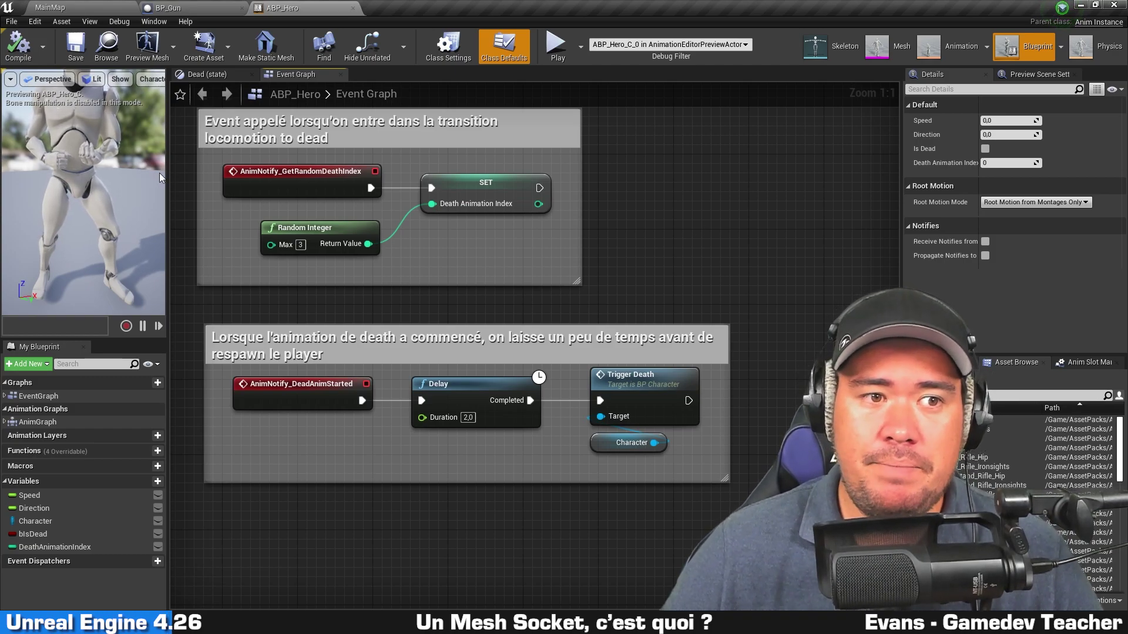
scroll(125, 191, down, 3)
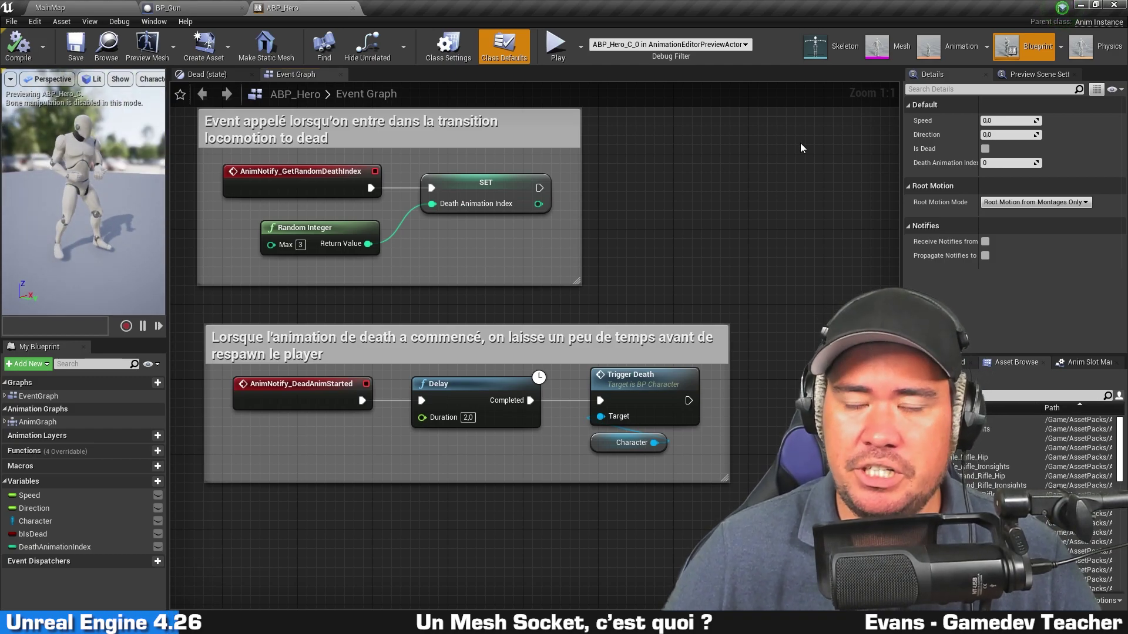
click(841, 47)
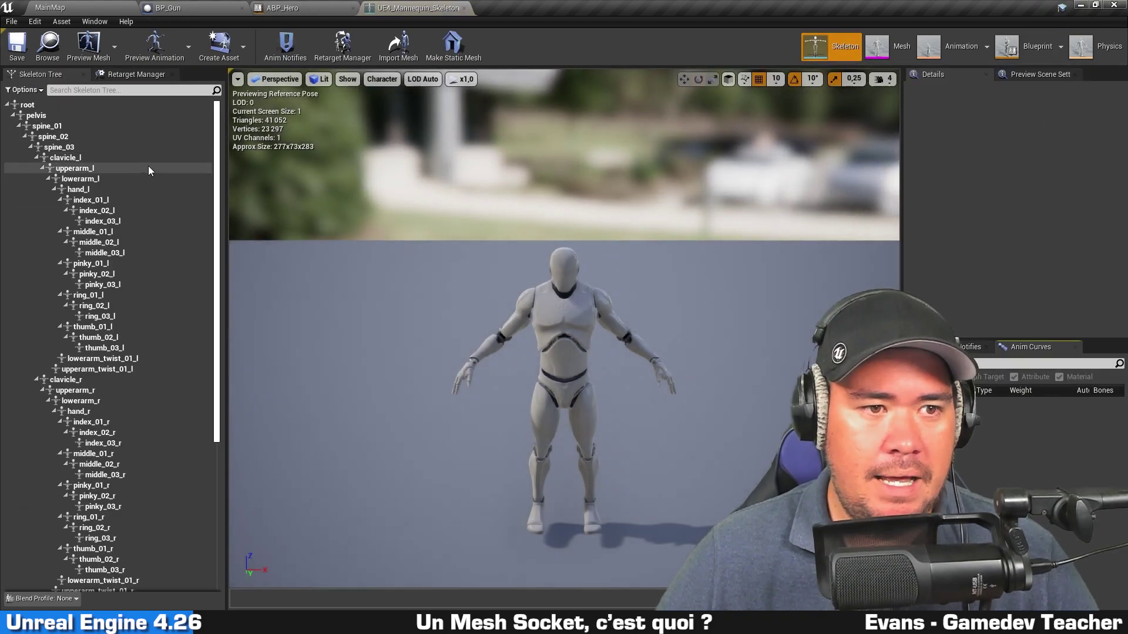
Select the hand_l bone, view the mannequin from behind and front, then open BS_HeroJog
click(92, 189)
mouse_move(605, 269)
alt+mouse_down()
mouse_move(458, 277)
mouse_move(573, 340)
alt+mouse_up()
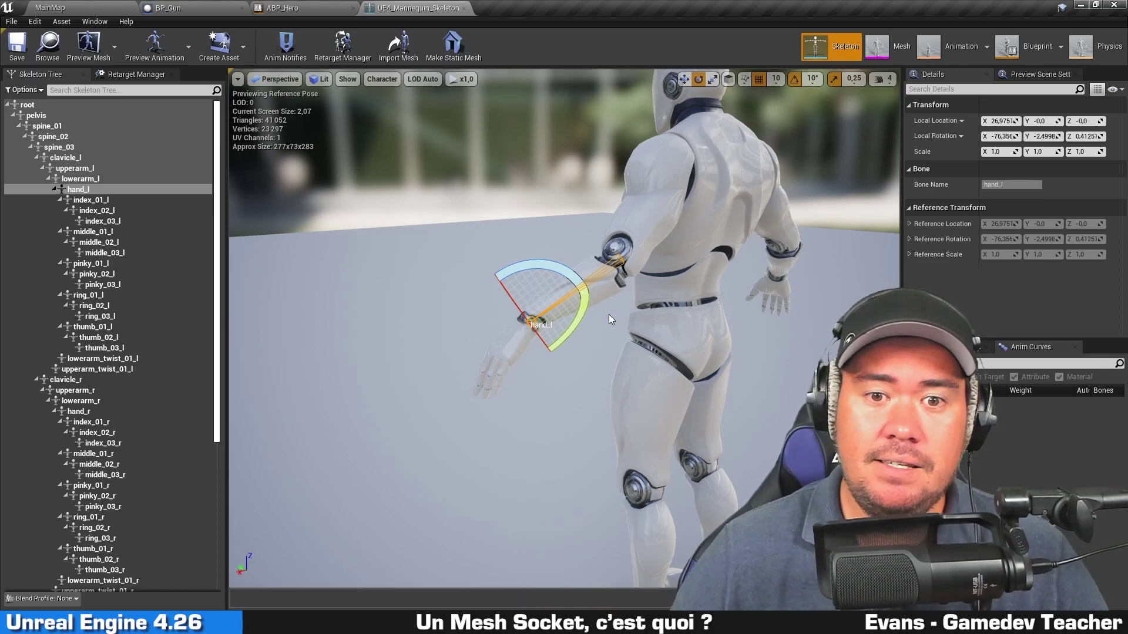
mouse_move(398, 187)
alt+mouse_down()
mouse_move(529, 194)
mouse_move(452, 154)
alt+mouse_up()
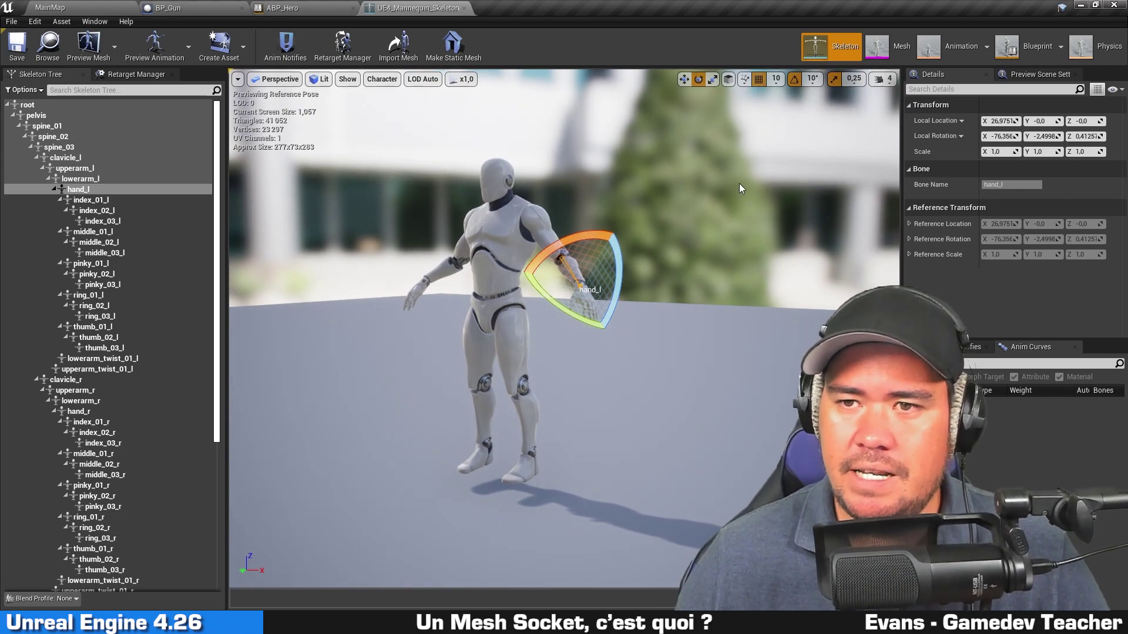
click(967, 44)
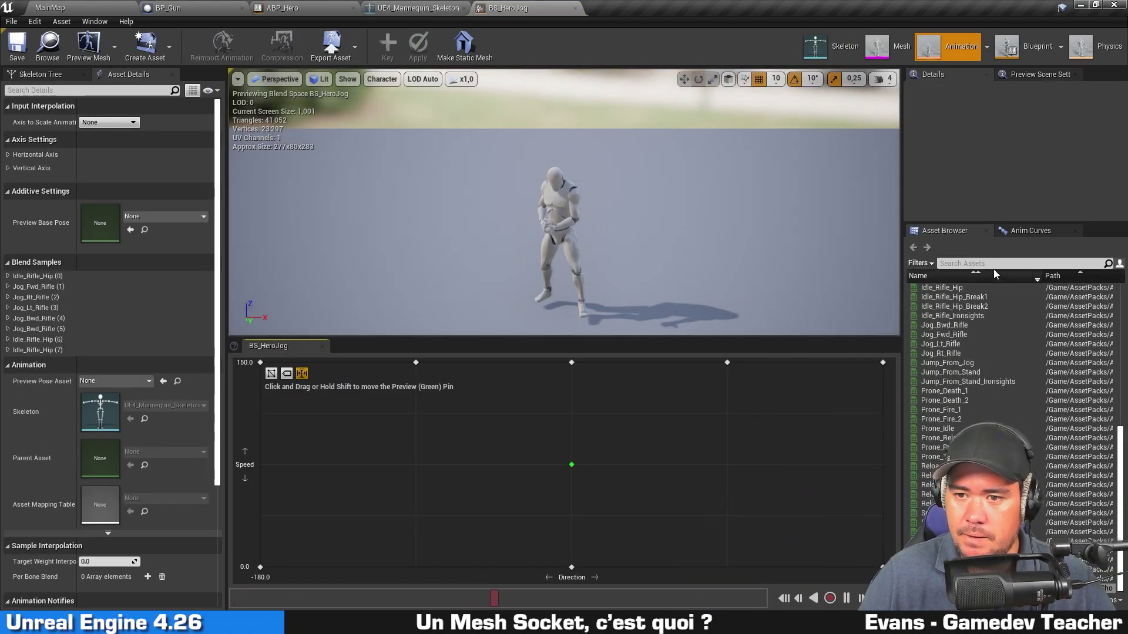
Open Idle_Rifle_Hip, enlarge the preview, and pause it at frame 81
mouse_move(979, 286)
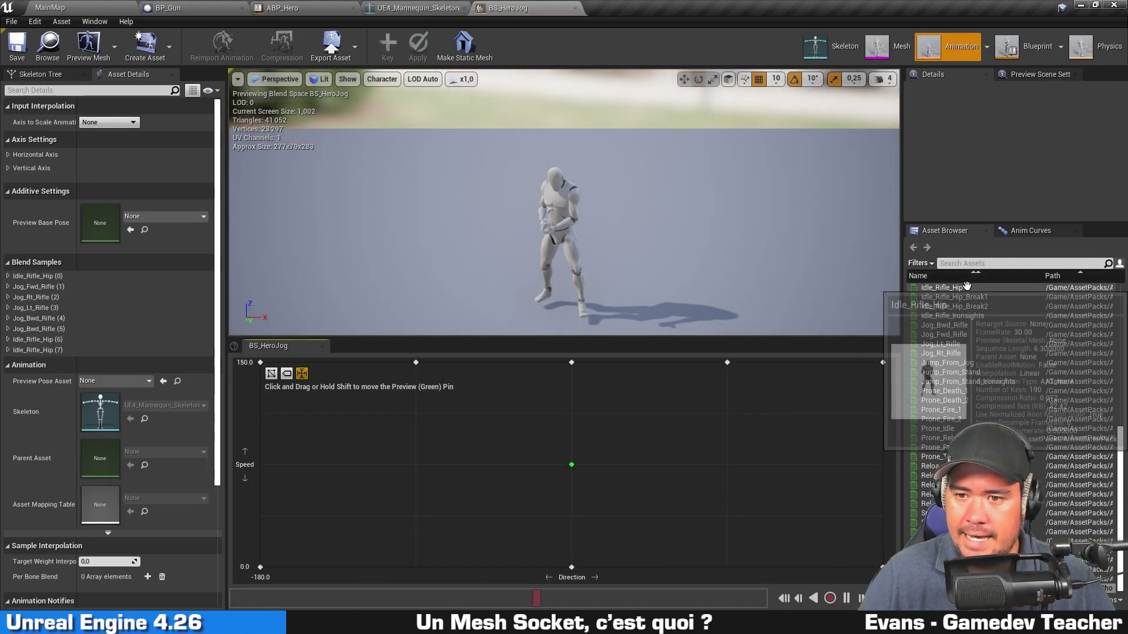
double_click(1005, 286)
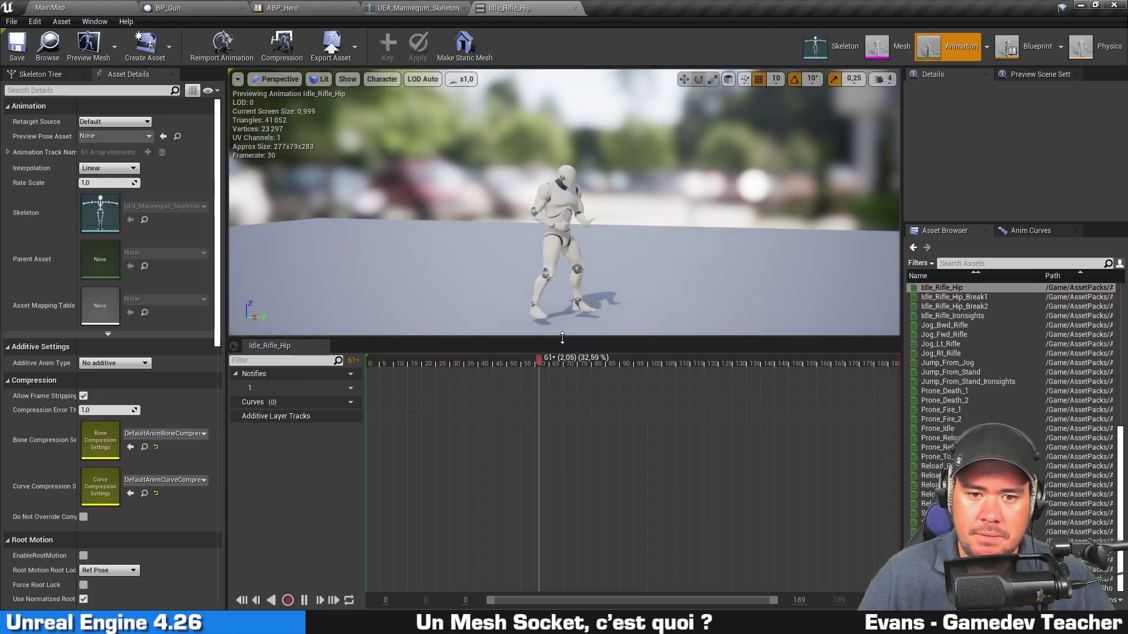
drag(562, 338, 553, 453)
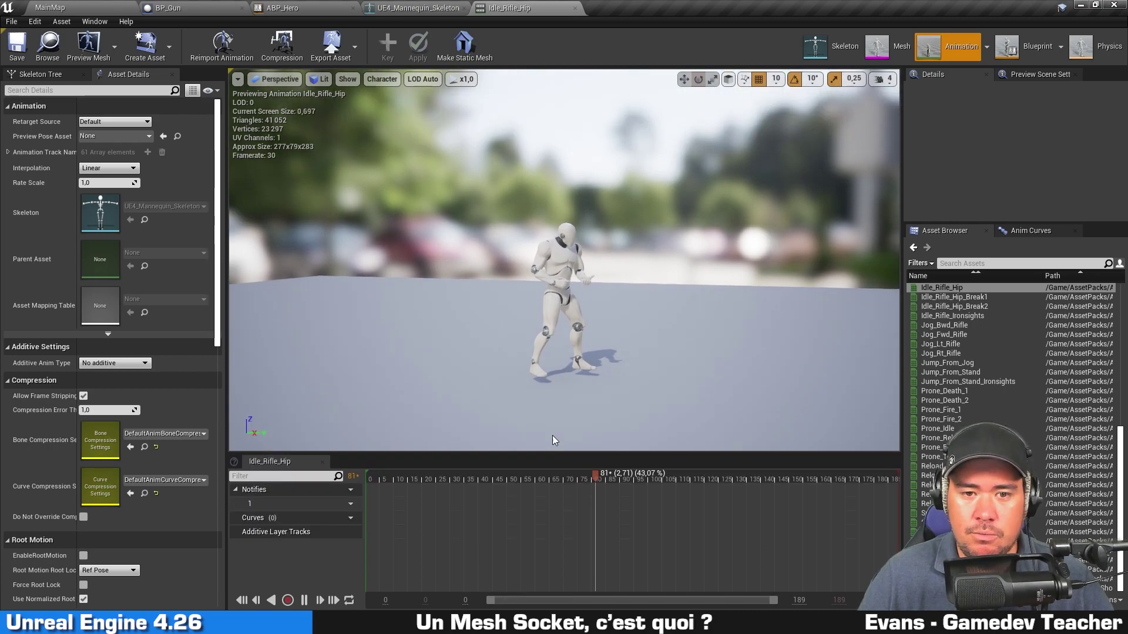
click(305, 600)
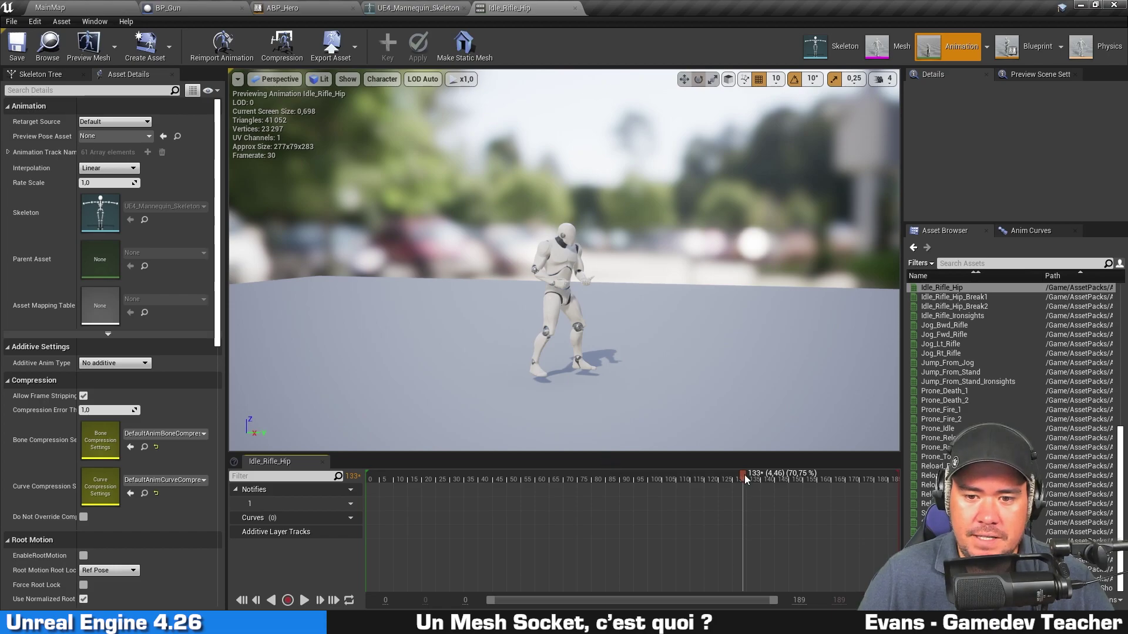
drag(662, 481, 595, 480)
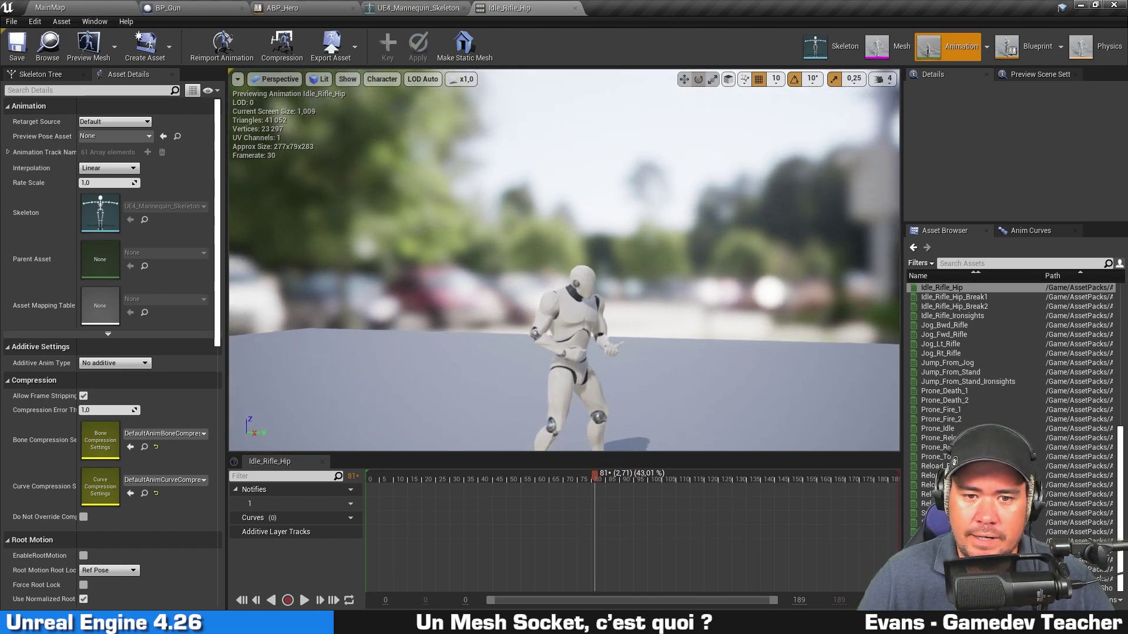
scroll(564, 265, up, 8)
drag(633, 356, 632, 356)
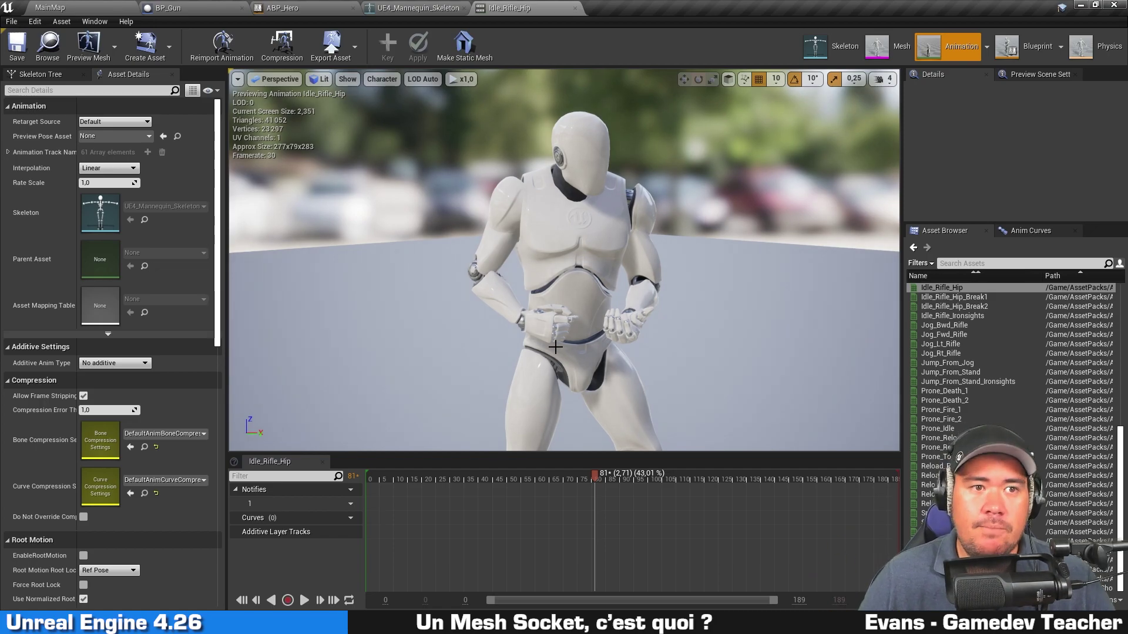
Check the GunMesh component in BP_Gun, then recentre the paused animation view on the mannequin
click(200, 7)
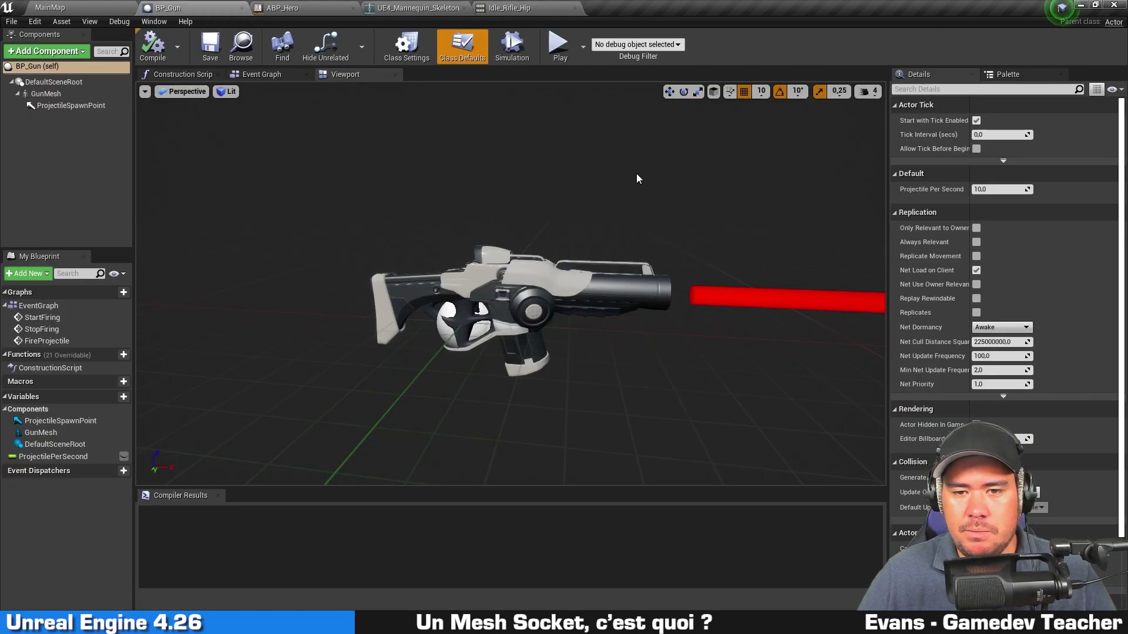
click(553, 283)
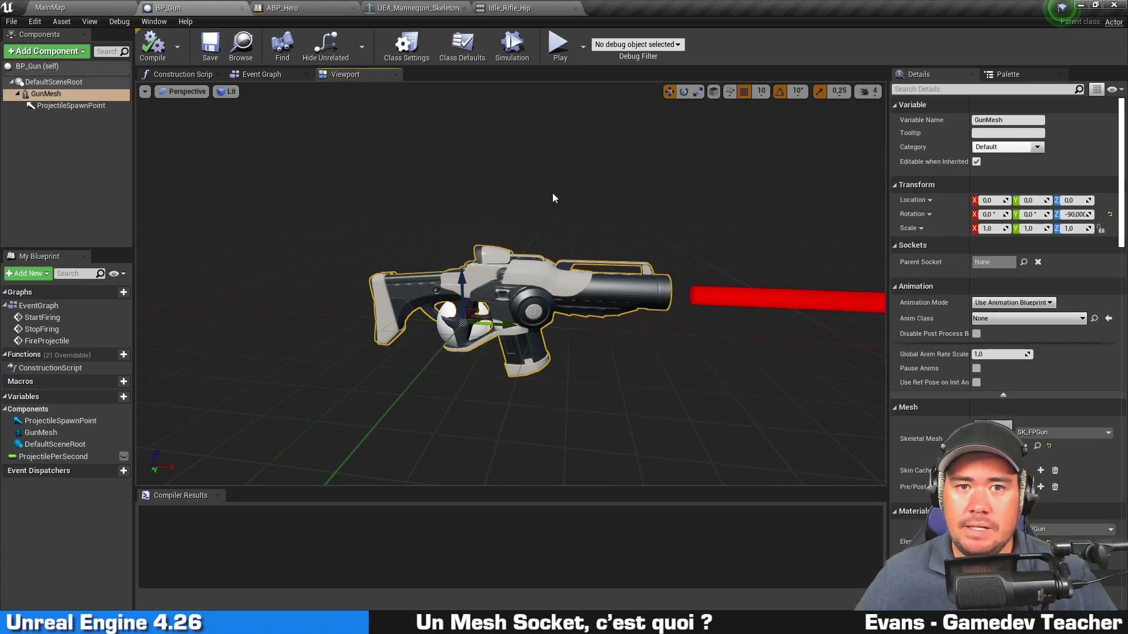
click(509, 8)
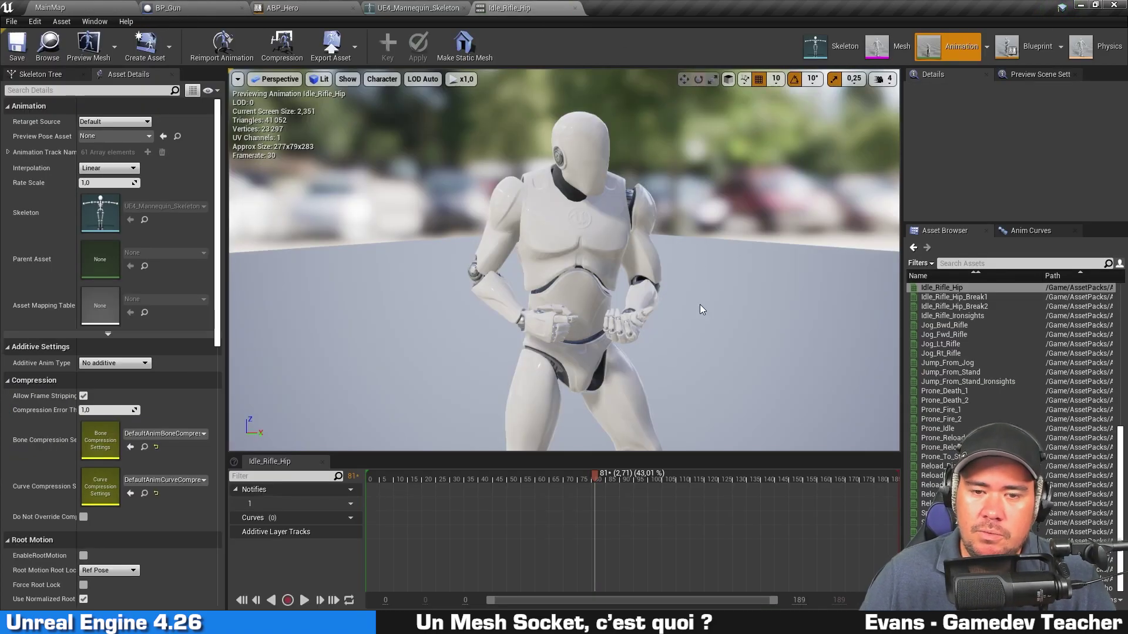
drag(592, 315, 897, 74)
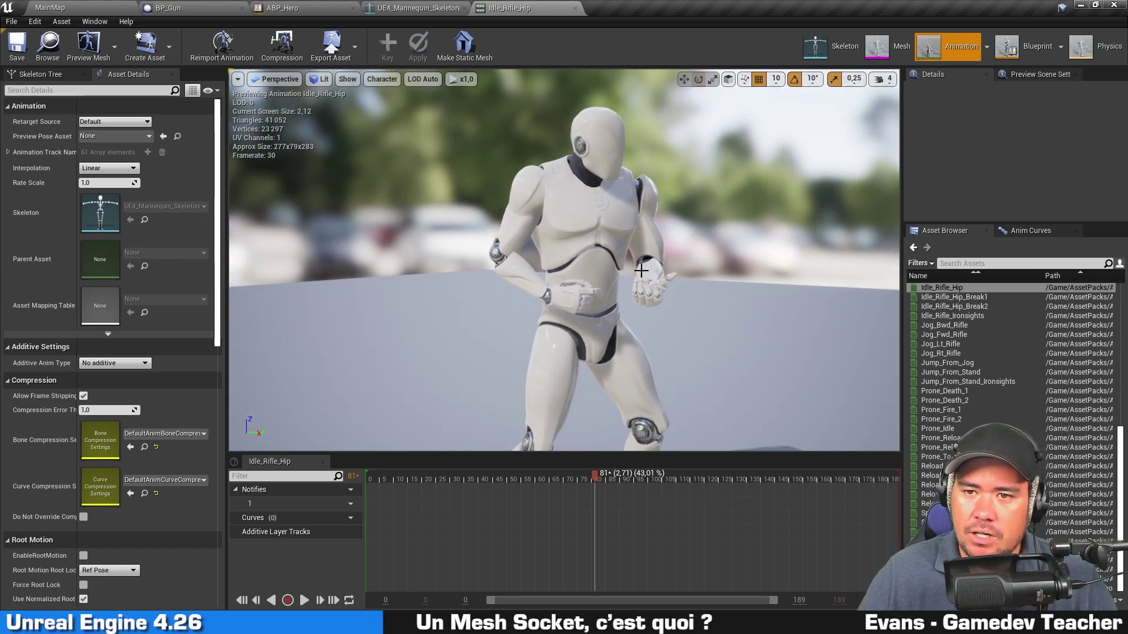
click(890, 80)
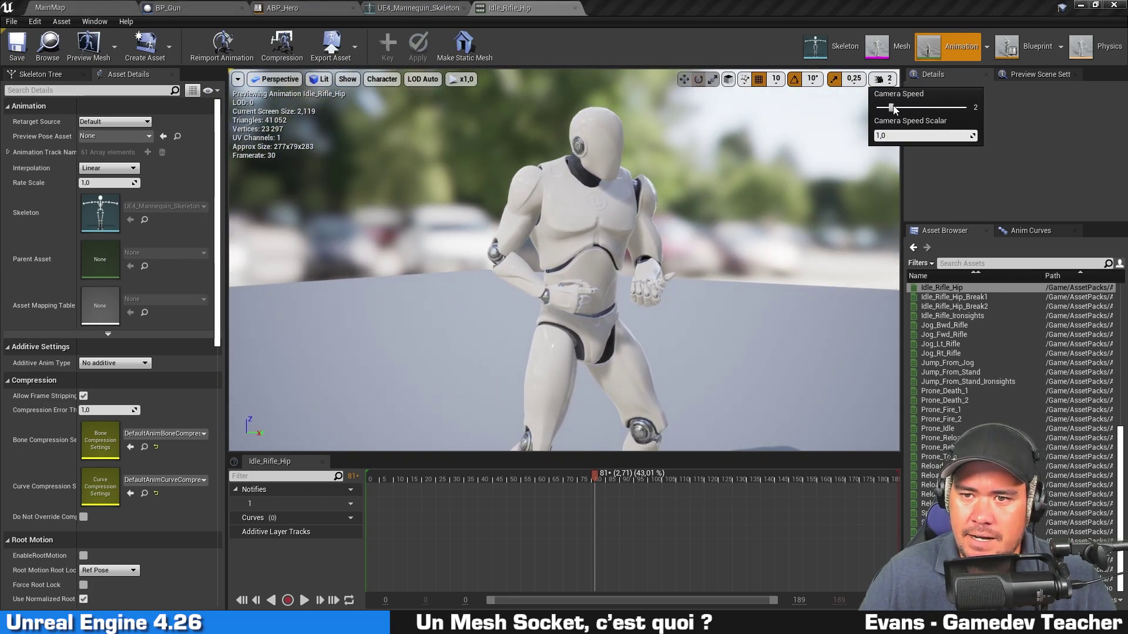
scroll(708, 200, up, 5)
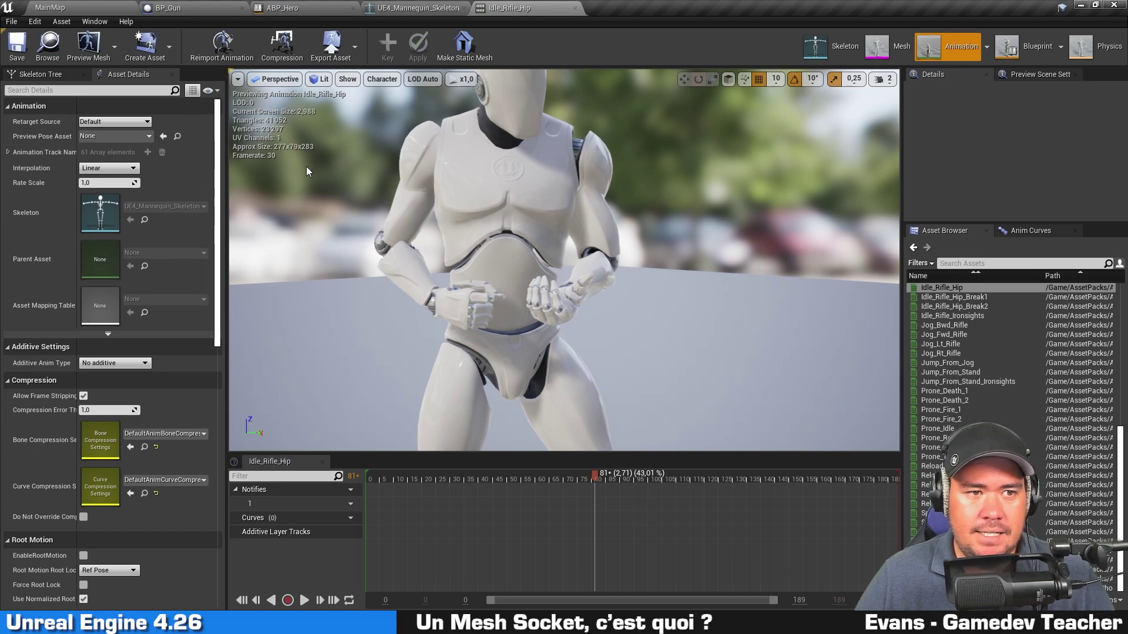
Reopen the Skeleton Tree and select the pelvis and middle_01_r bones
click(47, 75)
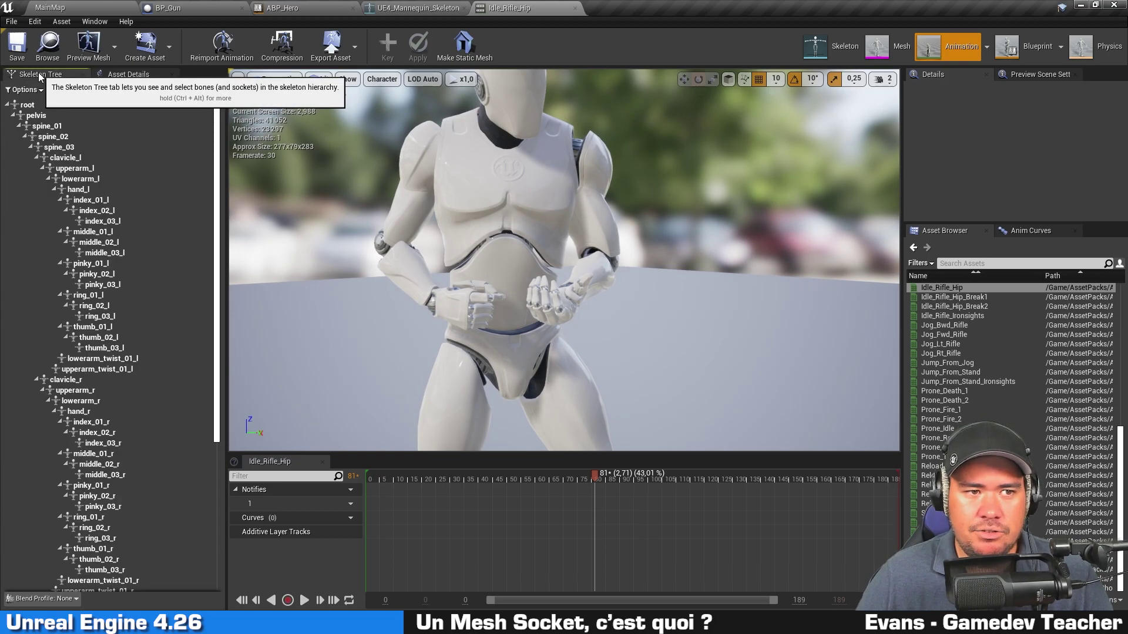
click(82, 75)
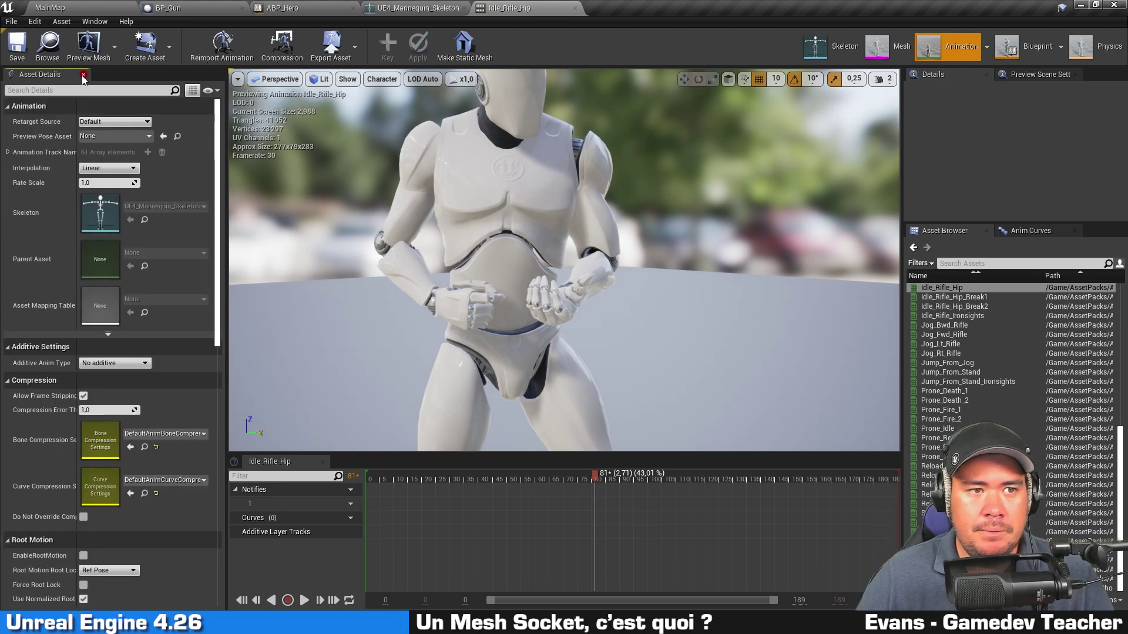
click(91, 23)
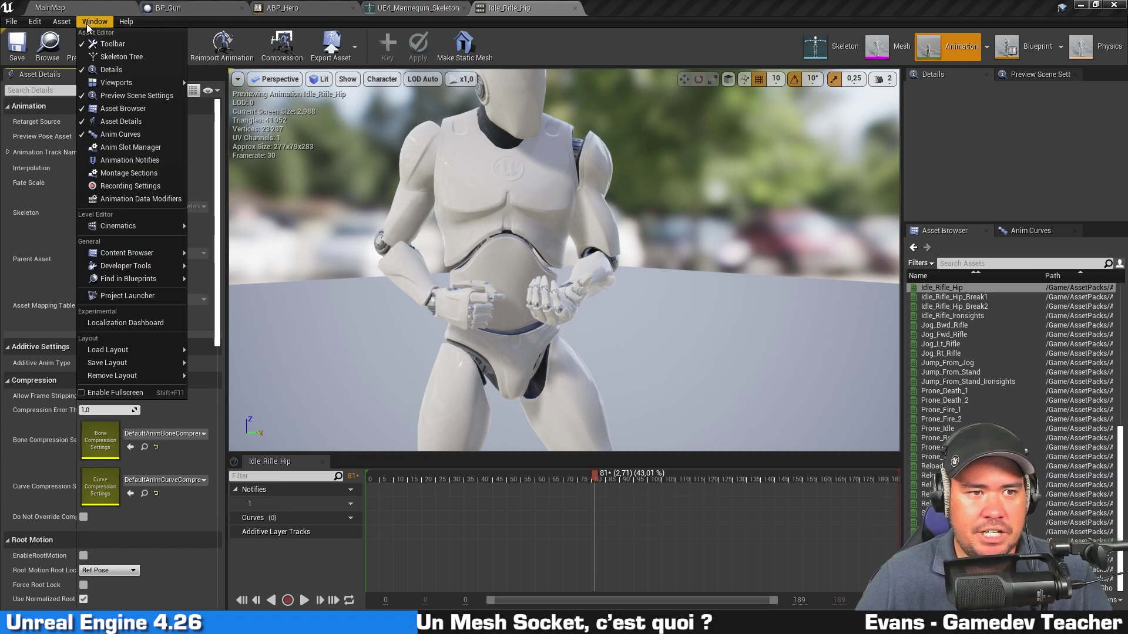
click(147, 60)
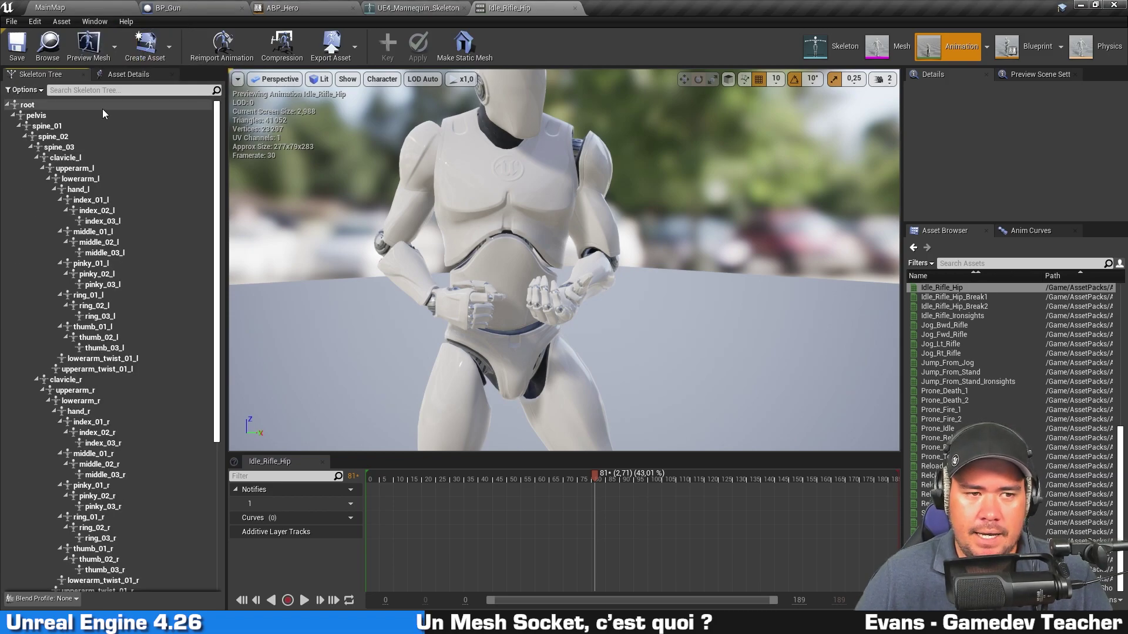
scroll(406, 143, down, 5)
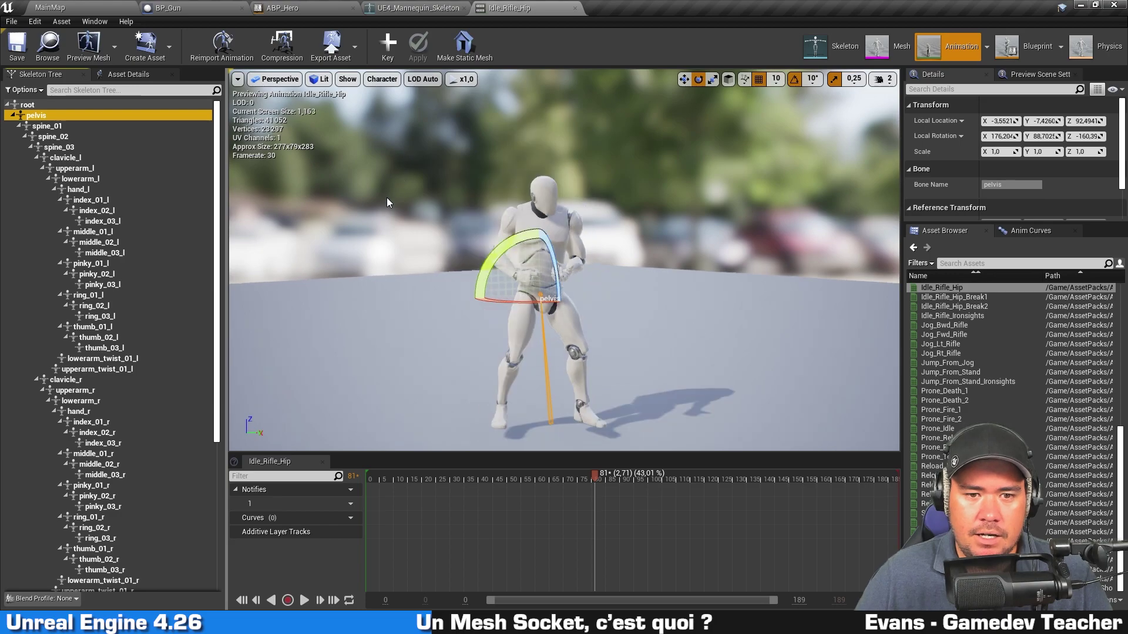
click(93, 232)
click(93, 454)
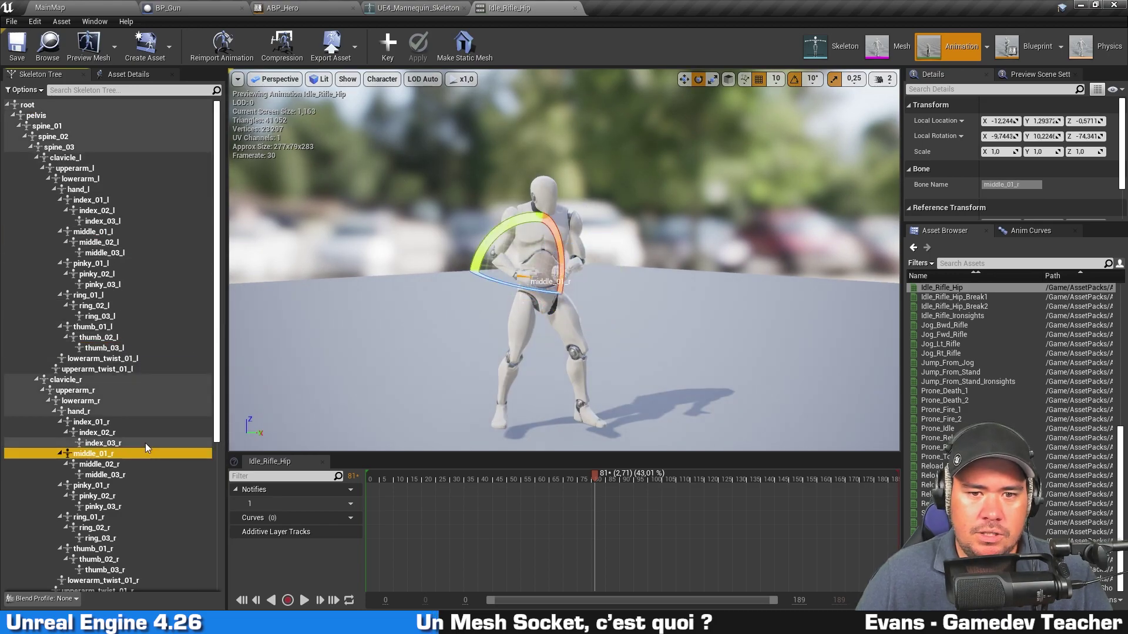
Draw the full skeleton on the mannequin briefly, then turn bone drawing off
click(347, 79)
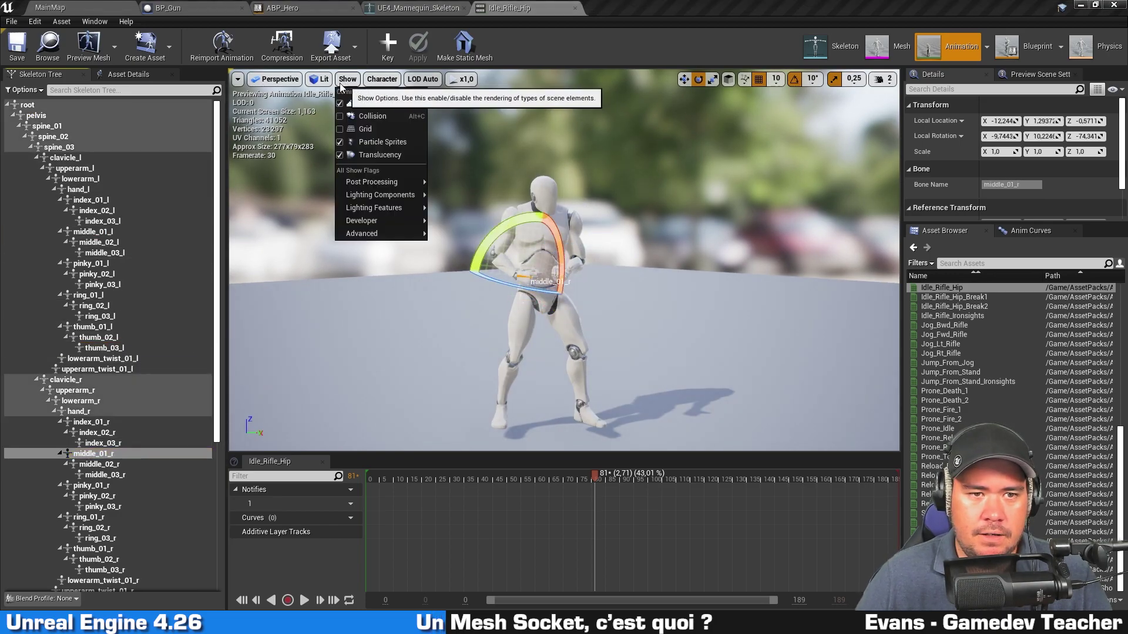
click(381, 79)
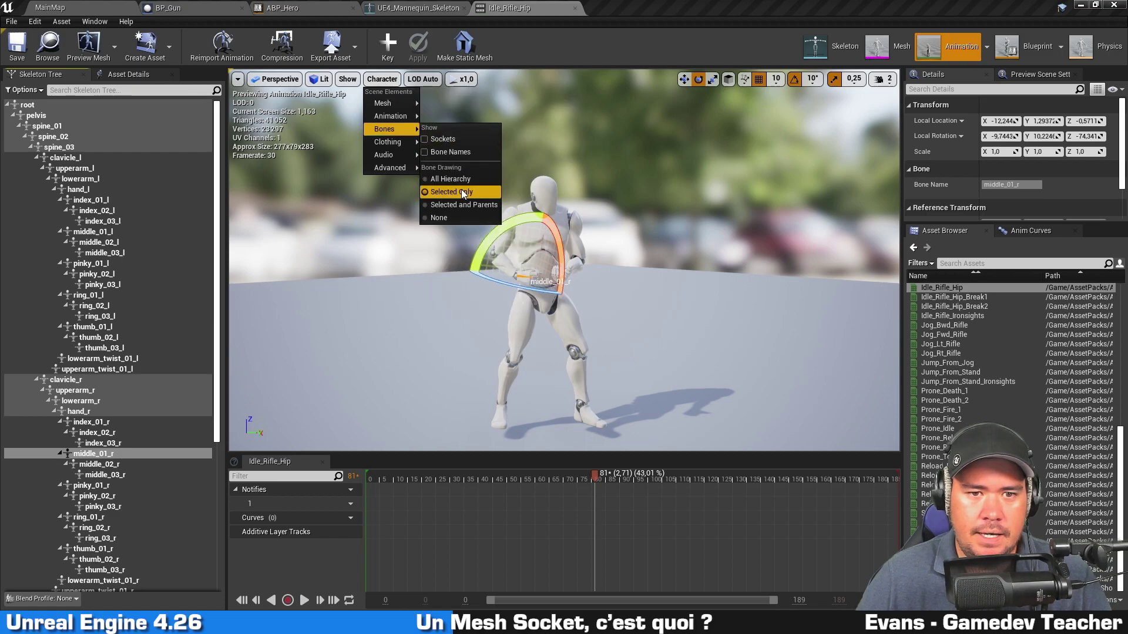
click(463, 190)
mouse_move(608, 259)
mouse_down()
mouse_move(576, 276)
mouse_move(517, 258)
mouse_up()
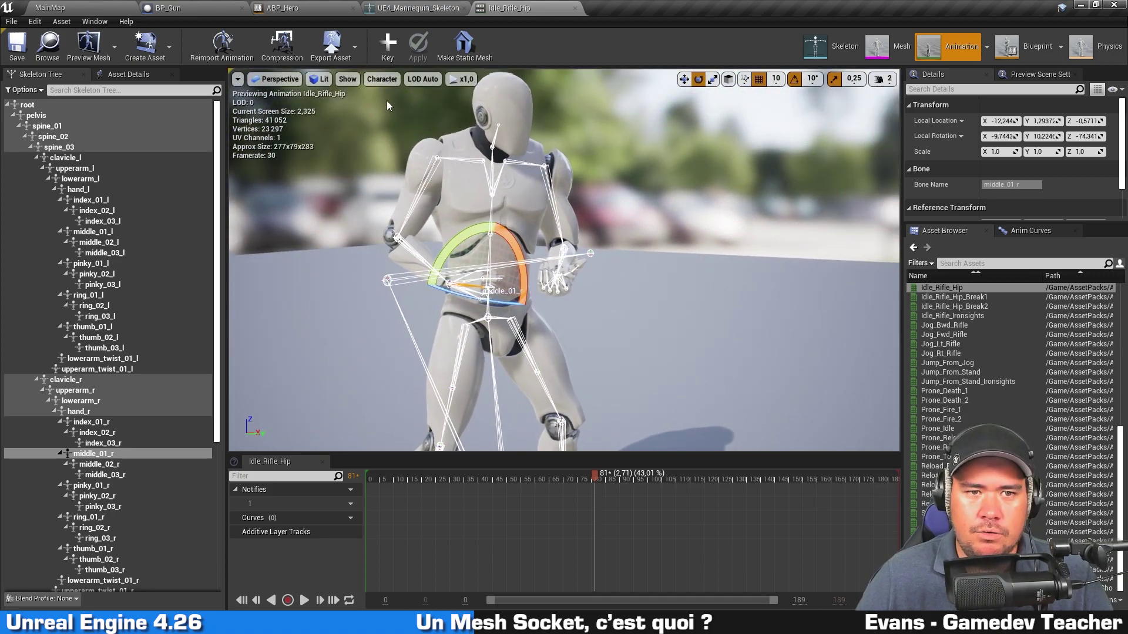
click(382, 79)
mouse_move(407, 154)
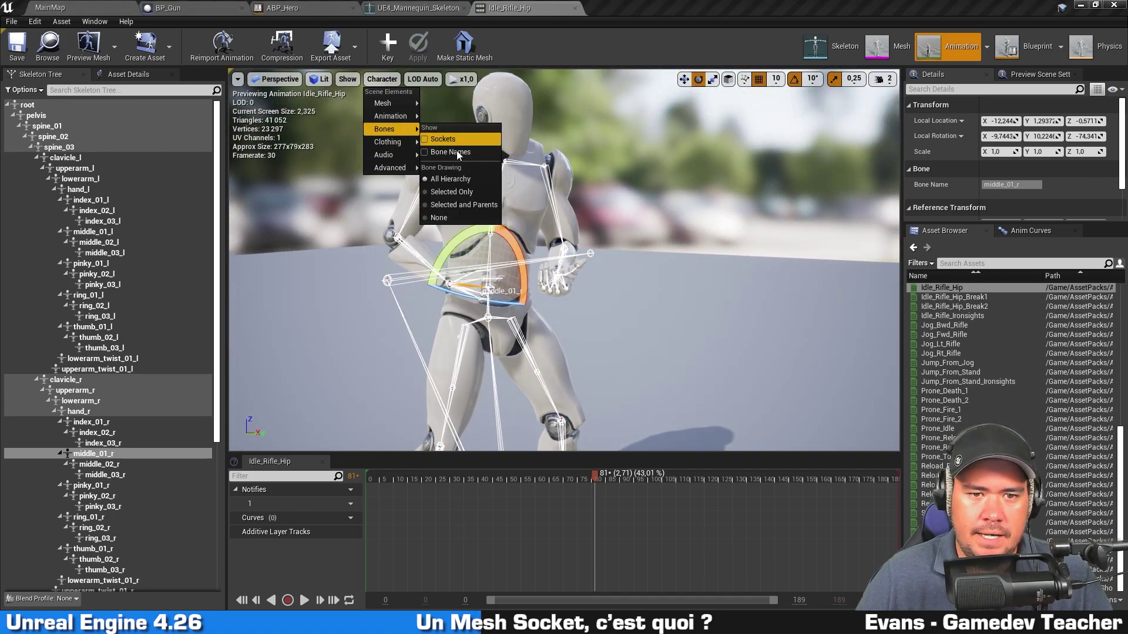
click(461, 188)
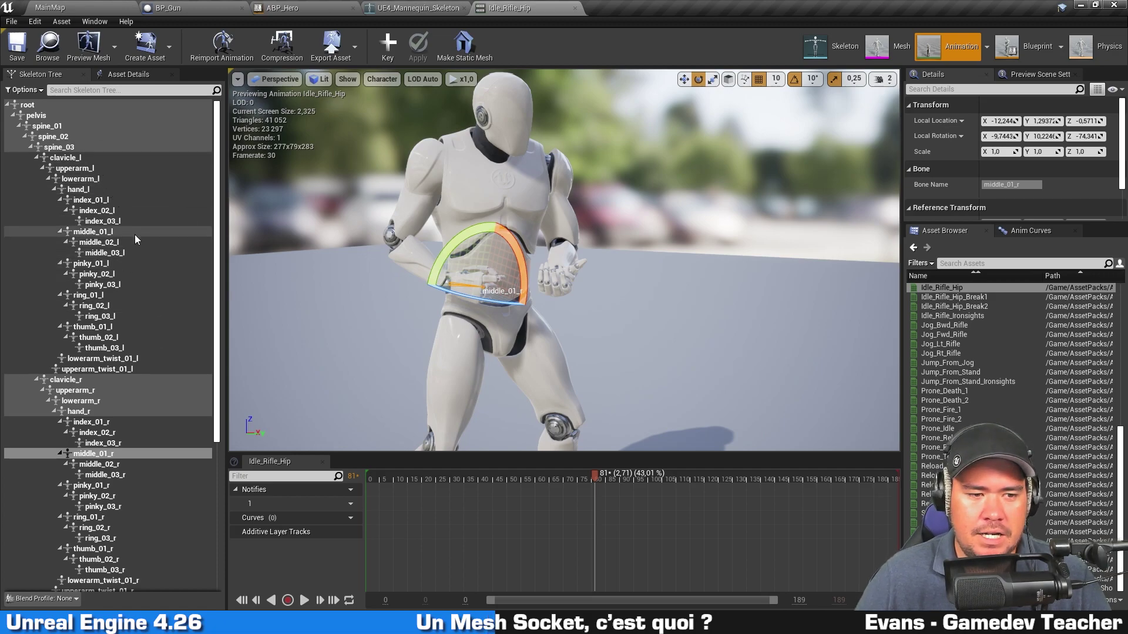
Select clavicle_r, upperarm_r, lowerarm_r and finally hand_r in the Skeleton Tree
scroll(135, 234, down, 5)
scroll(128, 211, down, 3)
click(92, 155)
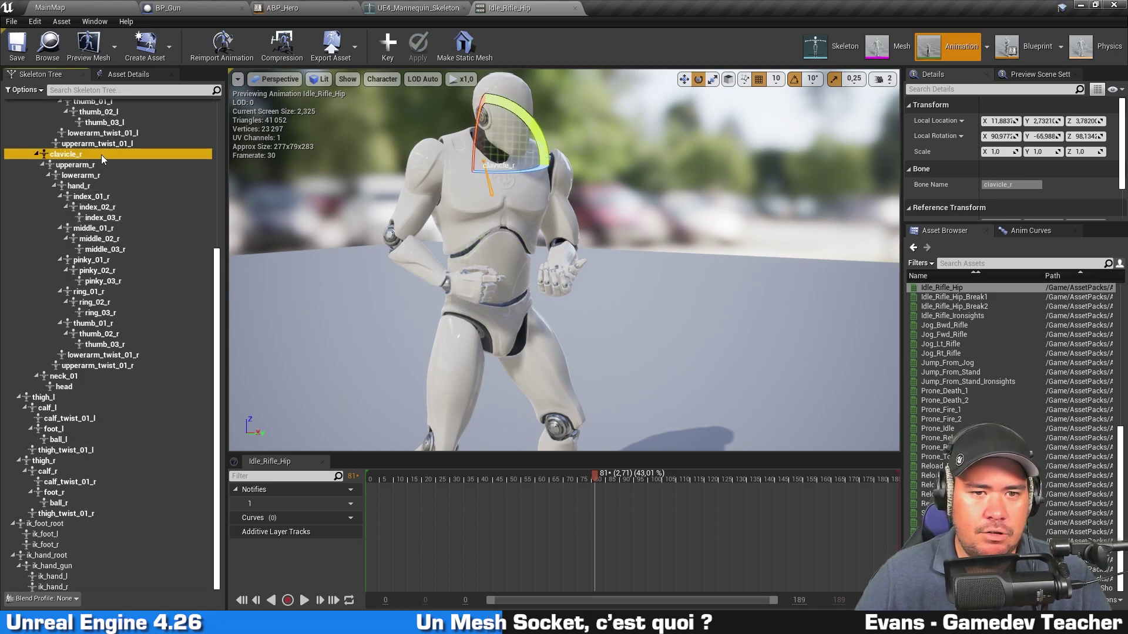
click(94, 165)
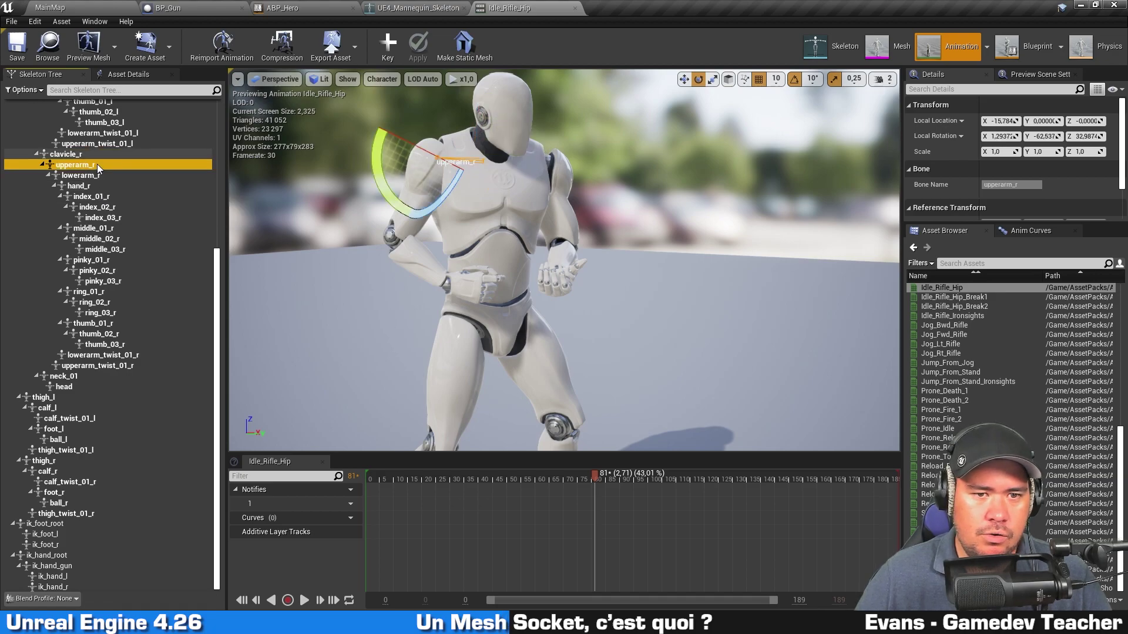
click(94, 176)
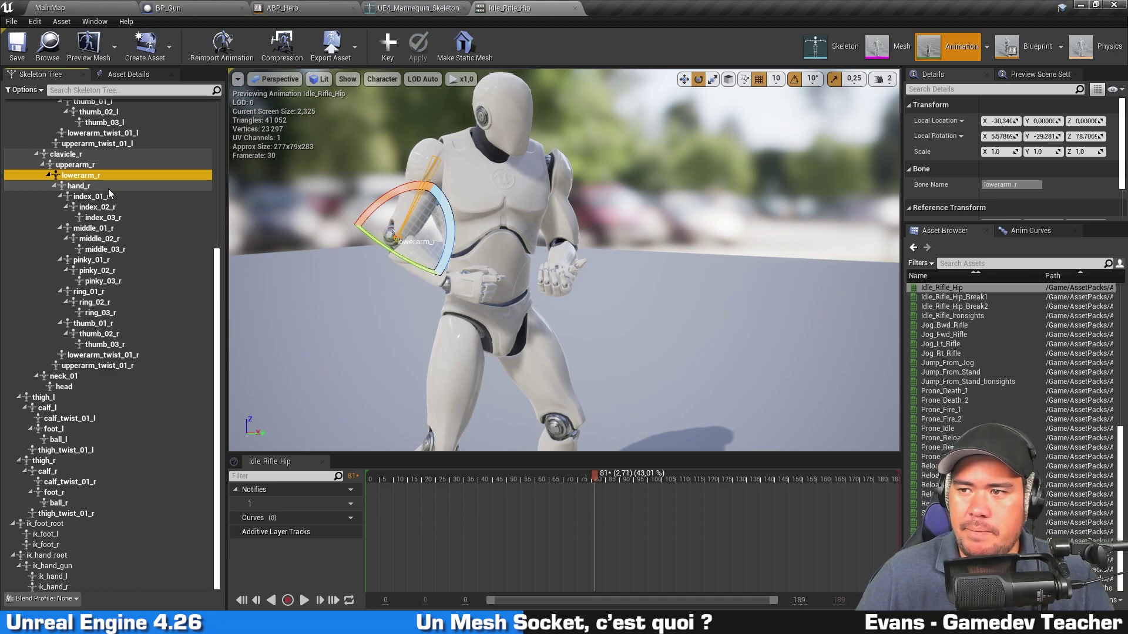
click(108, 187)
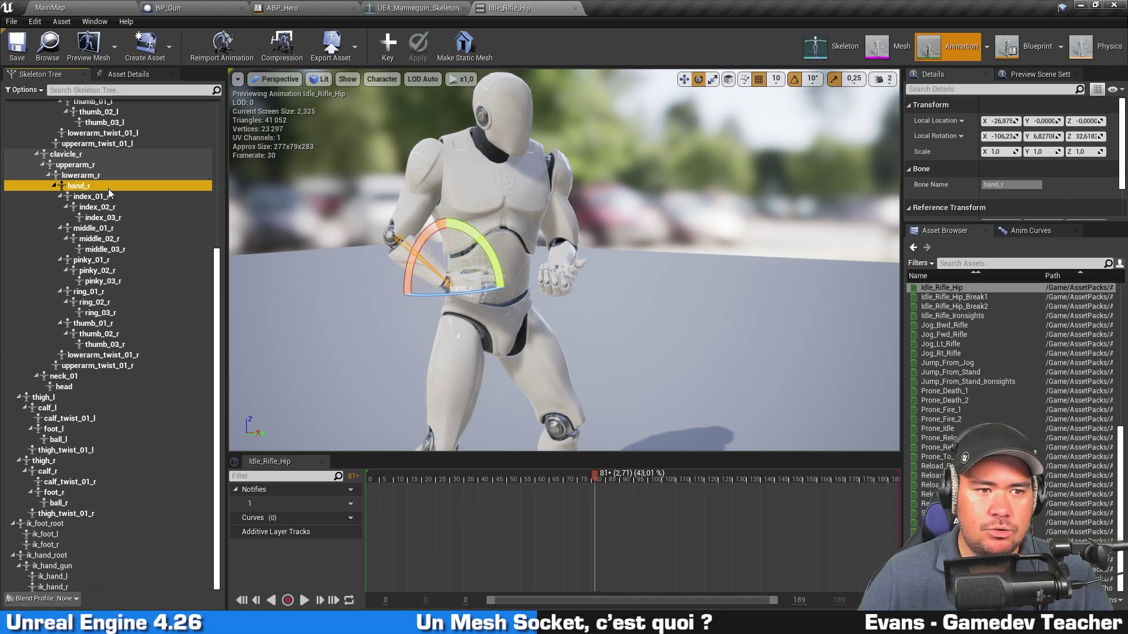
Add a socket to hand_r and collapse the finger bone branches beneath it
right_click(108, 189)
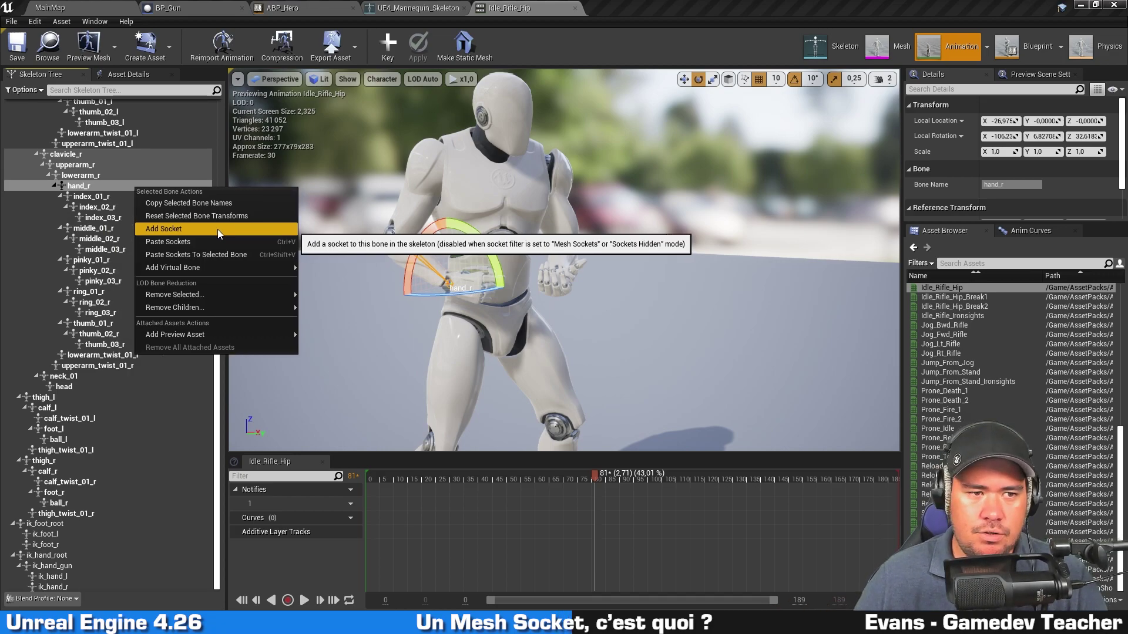
click(217, 229)
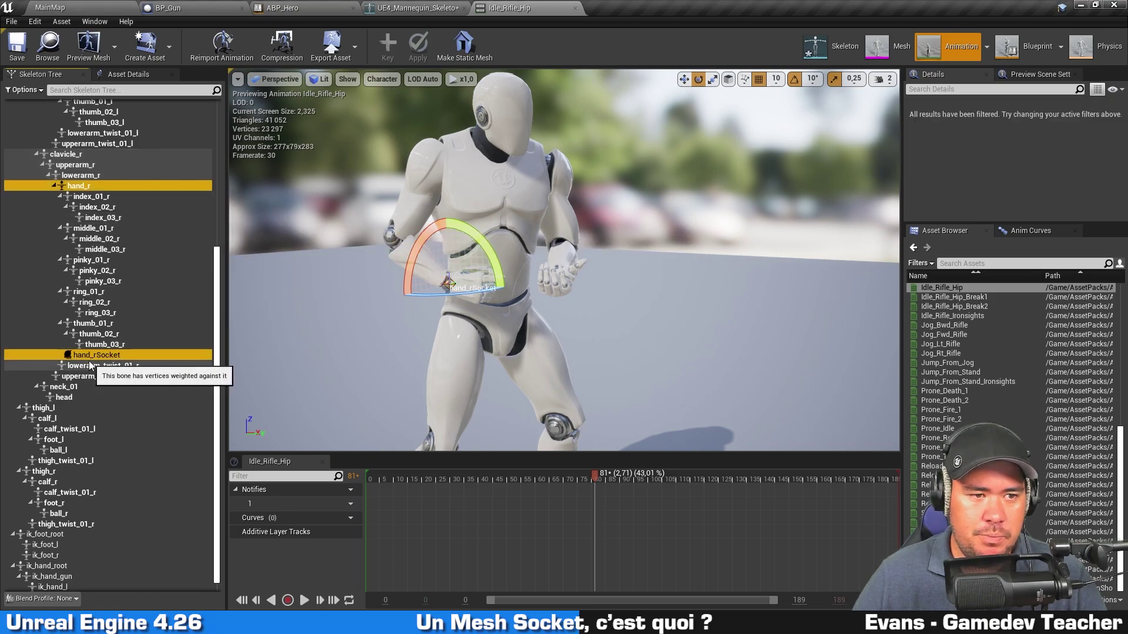
click(54, 185)
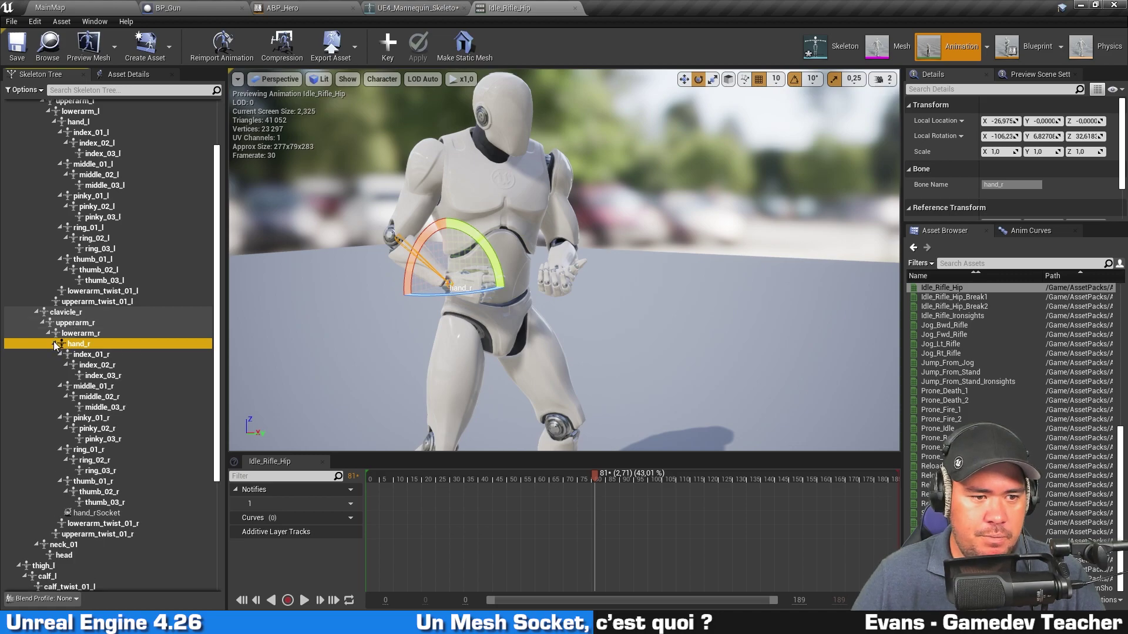
click(61, 354)
click(60, 365)
click(60, 375)
click(59, 386)
click(59, 397)
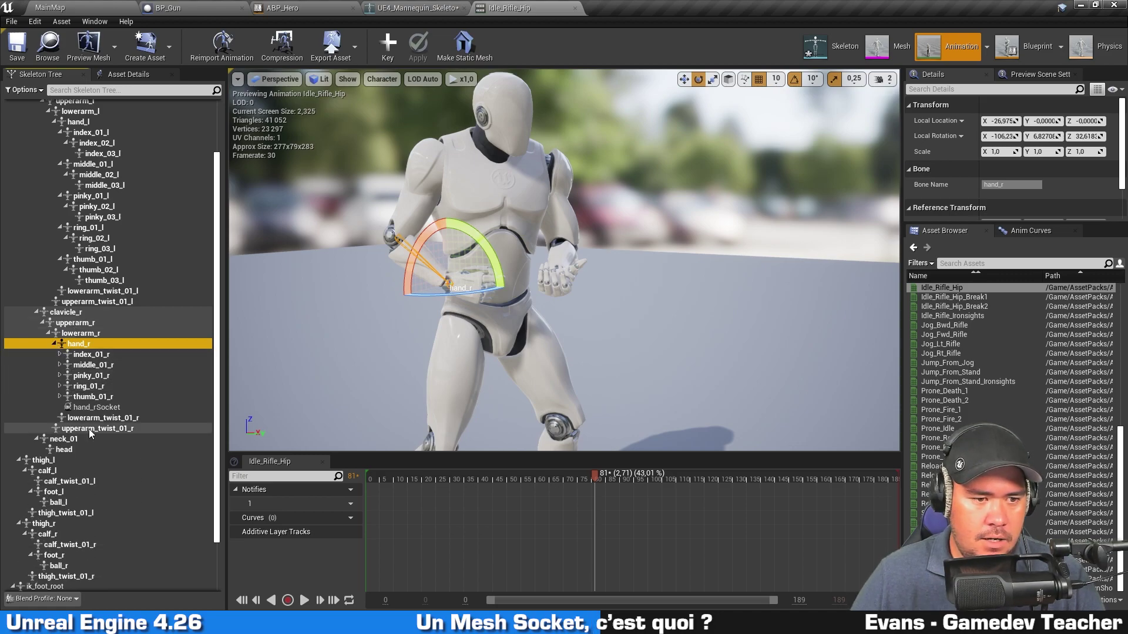
Click through the ring, pinky, middle and index finger bones, ending on hand_rSocket
click(94, 407)
click(89, 386)
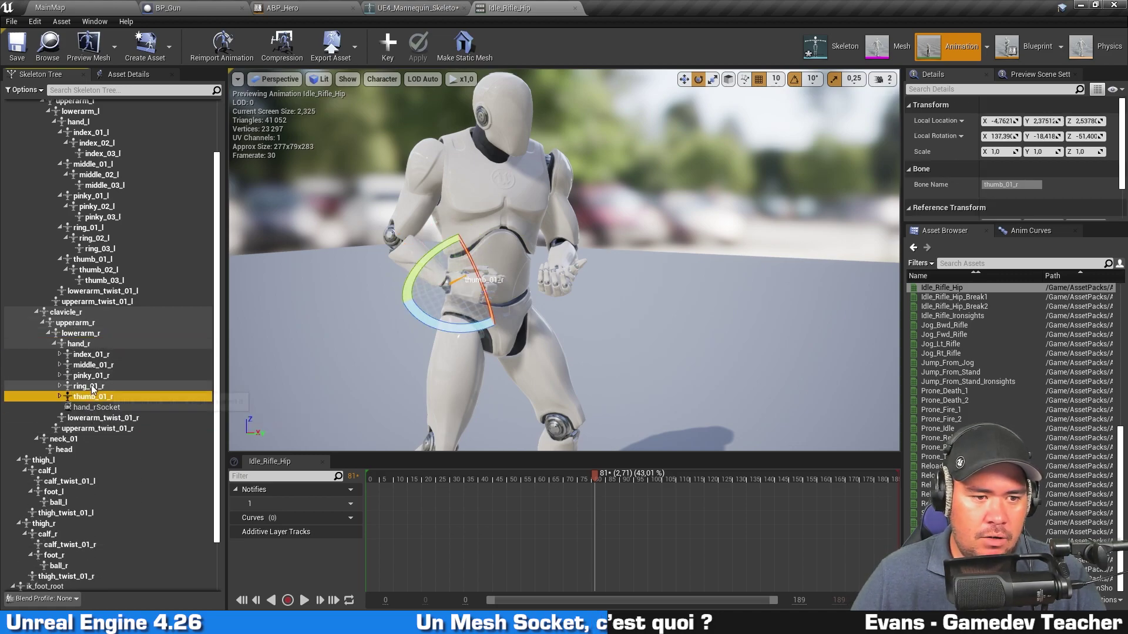
click(92, 374)
click(94, 364)
click(95, 354)
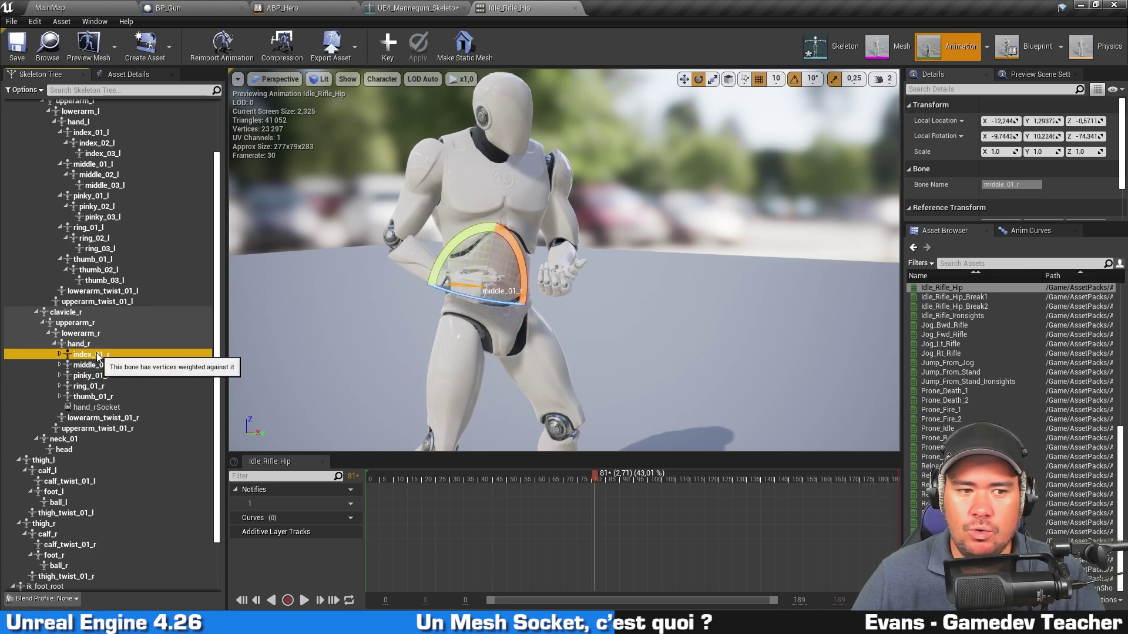
click(95, 407)
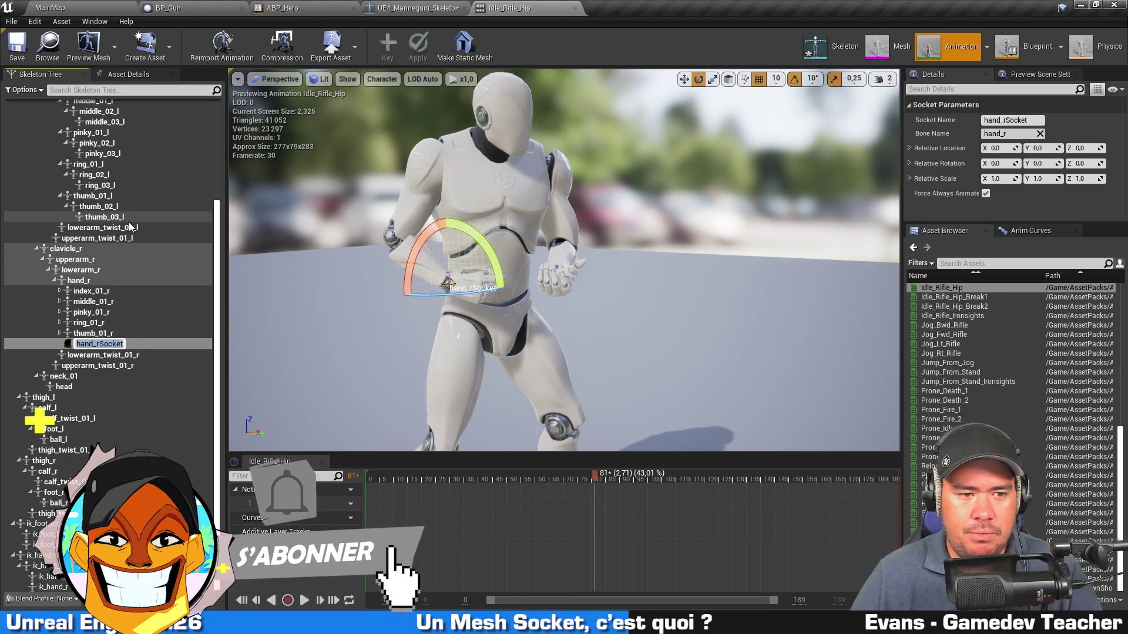
Rename hand_rSocket to WeaponSocket
key(F2)
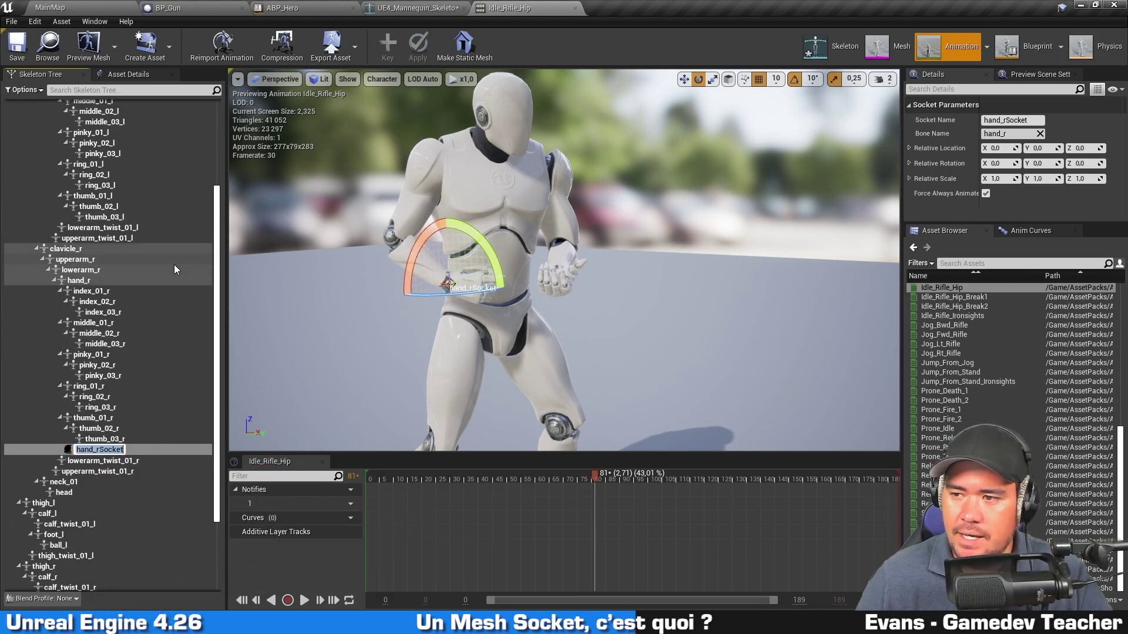
text(Weapo)
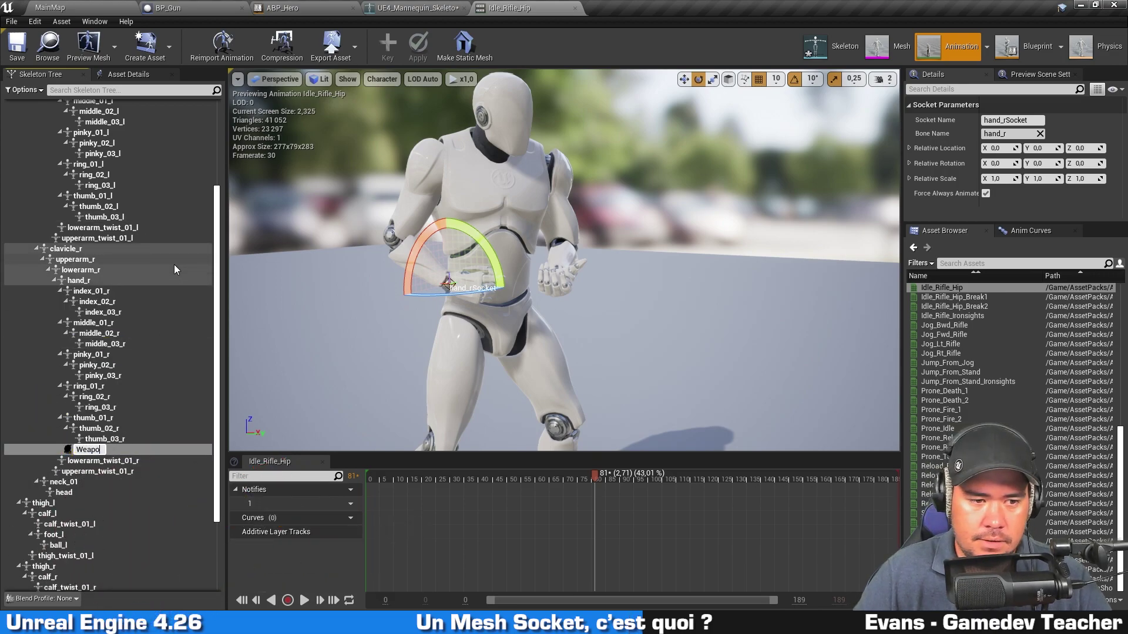
text(nSocket)
key(Return)
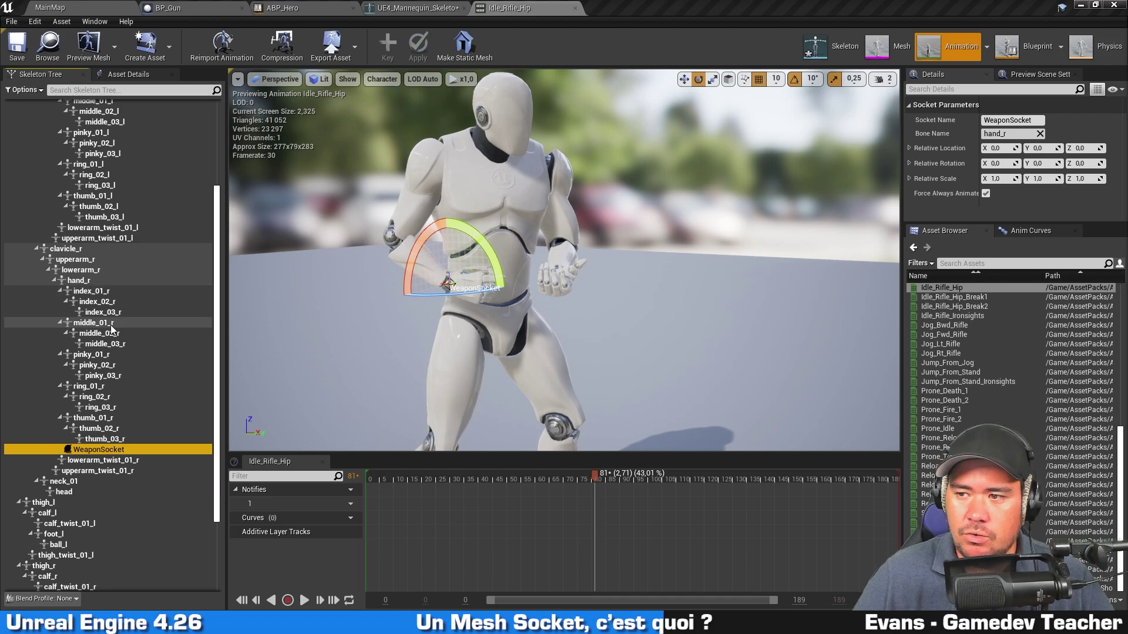
Zoom in on the right hand and switch the socket gizmo to Translate
right_drag(564, 265, 564, 235)
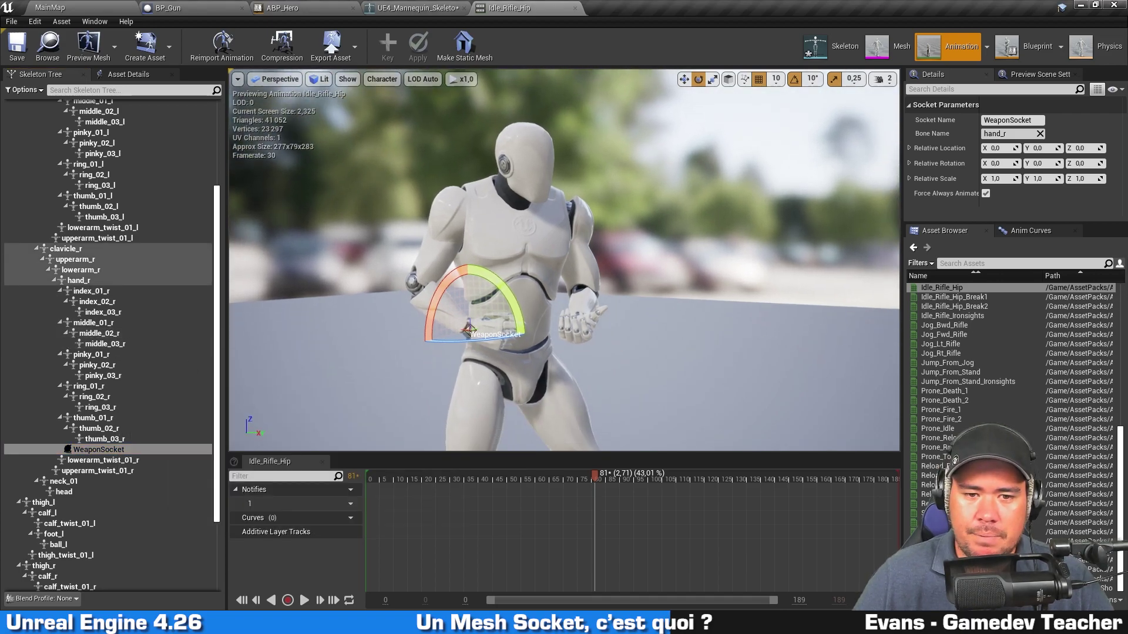
right_drag(480, 270, 480, 270)
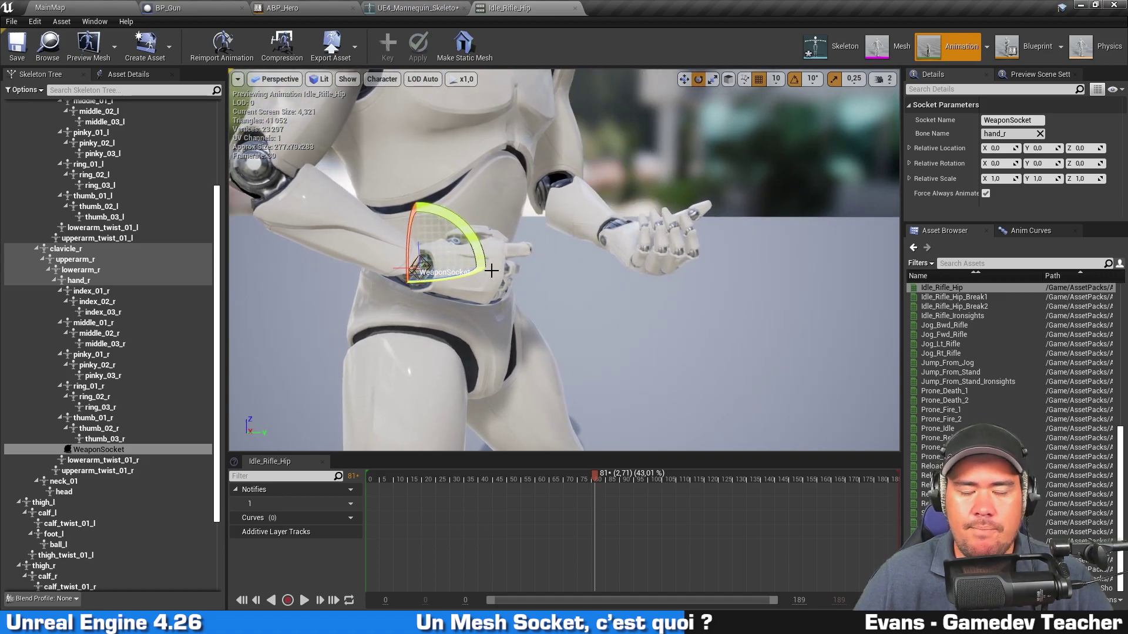
click(685, 79)
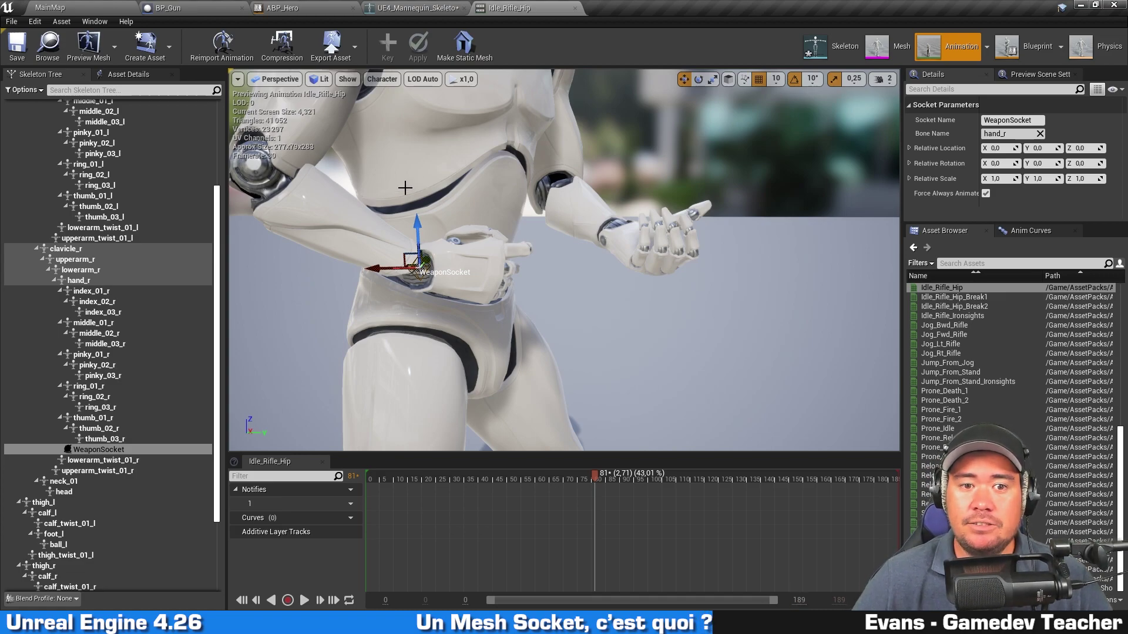
mouse_move(405, 187)
mouse_down()
mouse_move(376, 190)
mouse_move(417, 233)
mouse_up()
scroll(136, 443, down, 5)
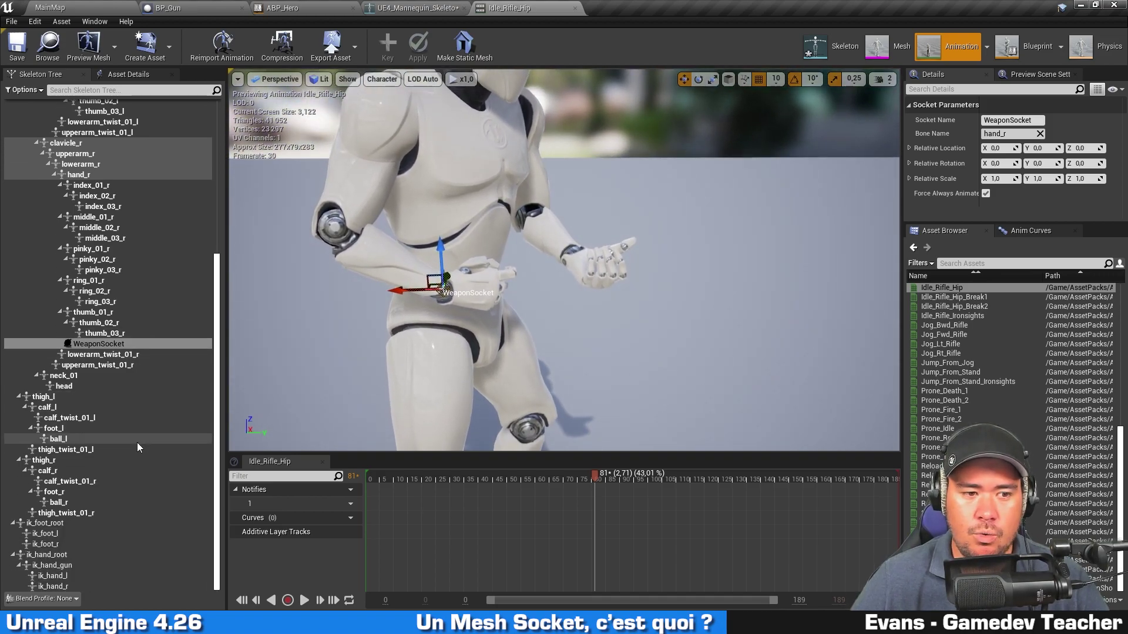
Attach SK_FPGun as a preview asset on WeaponSocket and orbit to inspect it in the hand
right_click(132, 347)
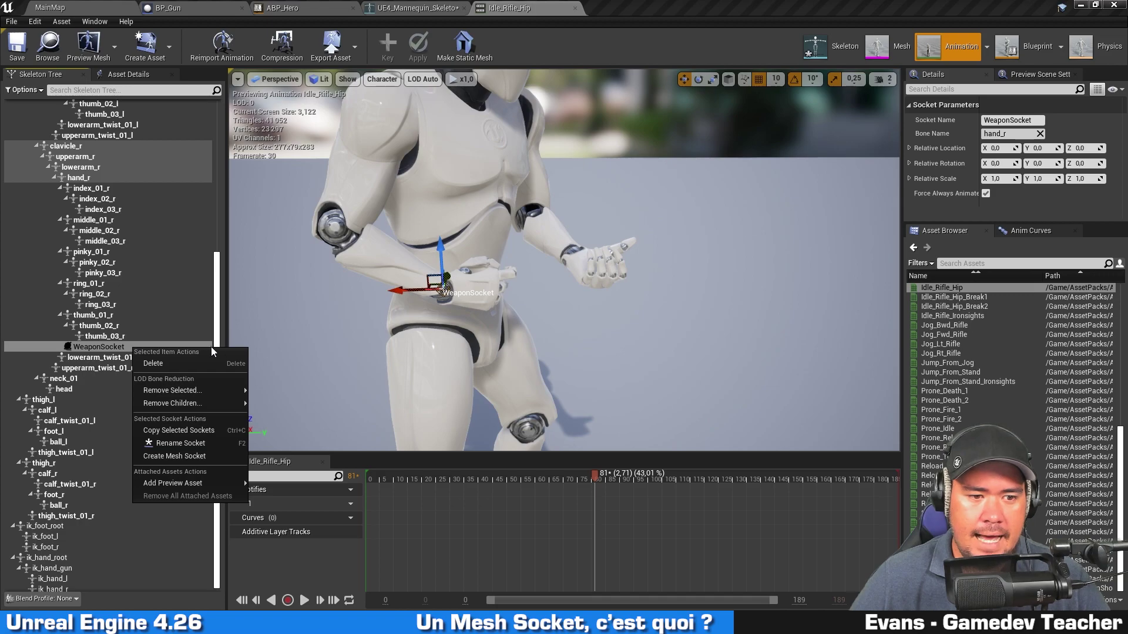
mouse_move(228, 483)
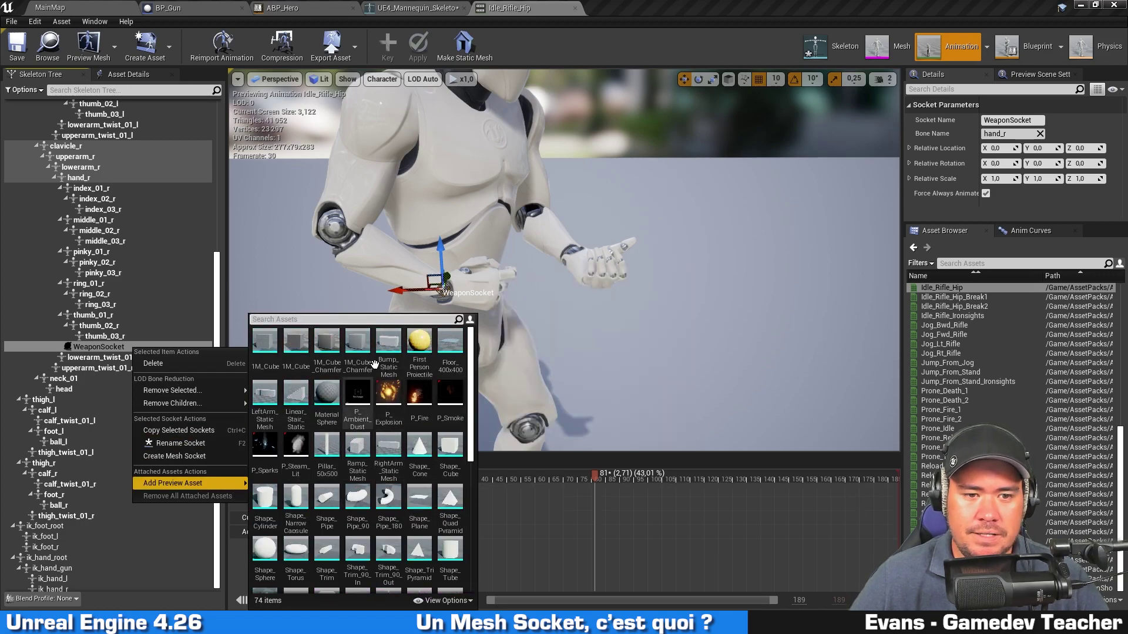
click(375, 319)
text(un)
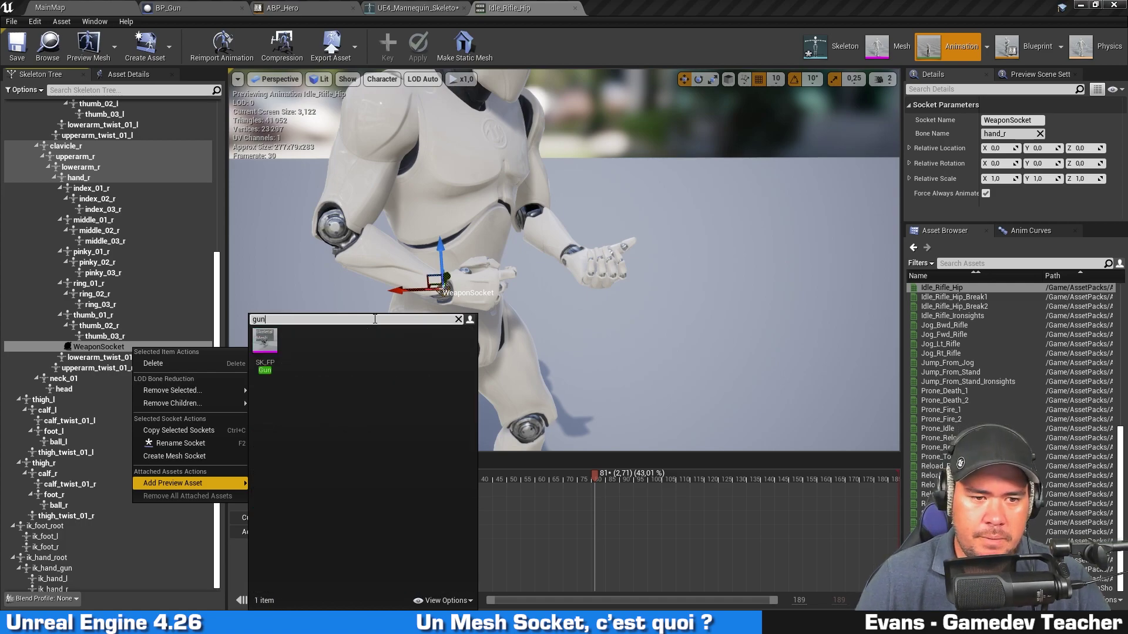
click(265, 346)
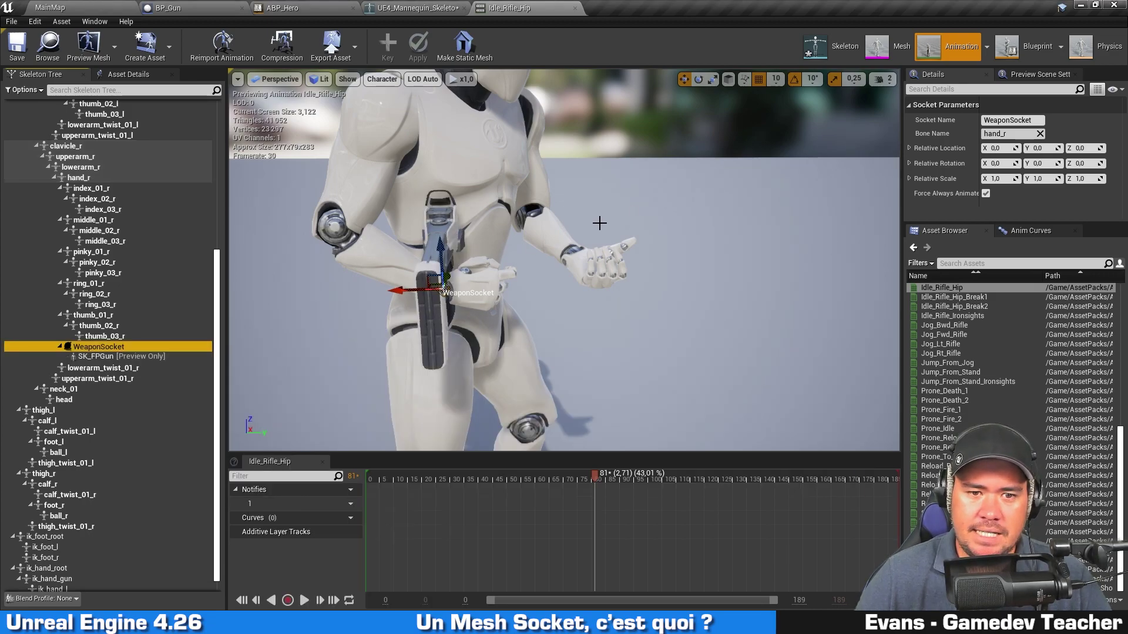
right_drag(599, 223, 599, 224)
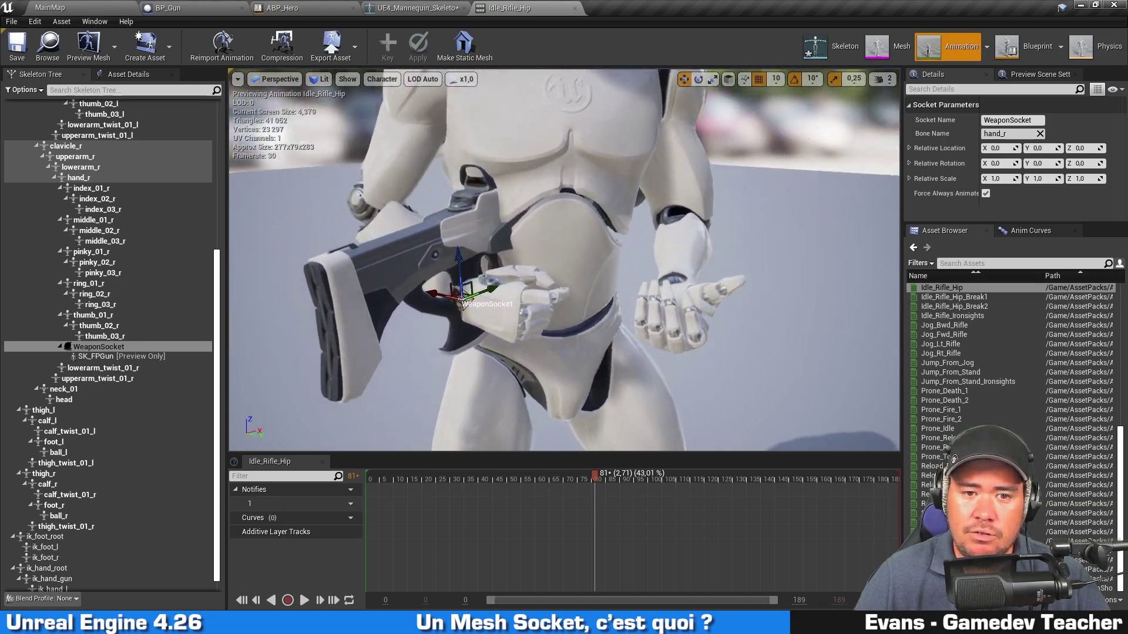
right_drag(752, 126, 752, 126)
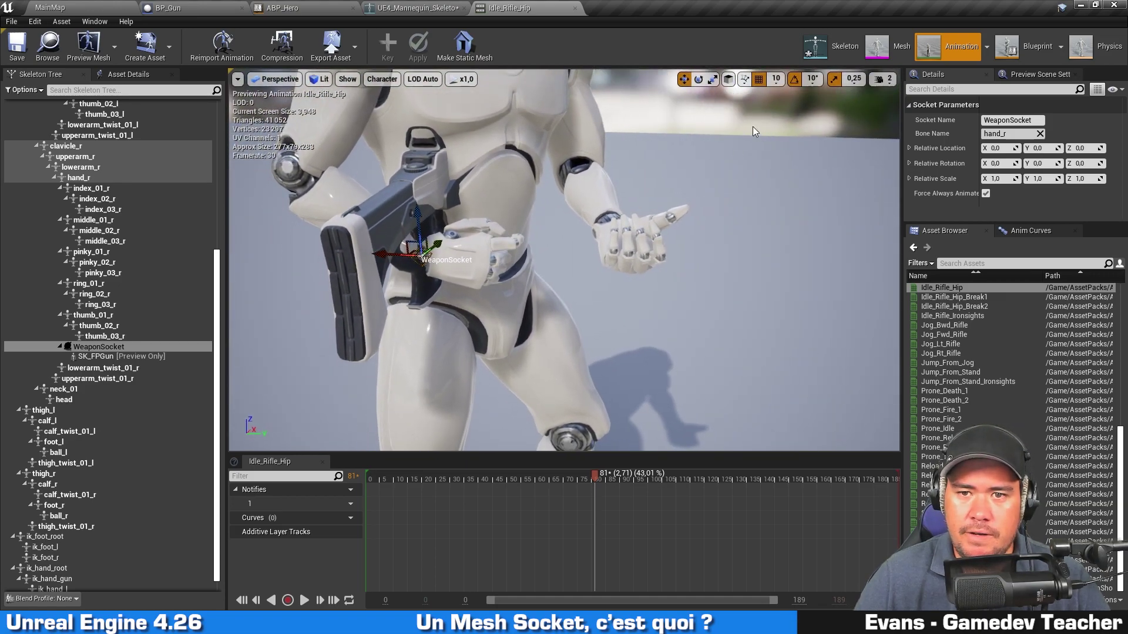
Rotate WeaponSocket about 80° in Z so the gun lies across the body
click(699, 79)
drag(460, 269, 411, 270)
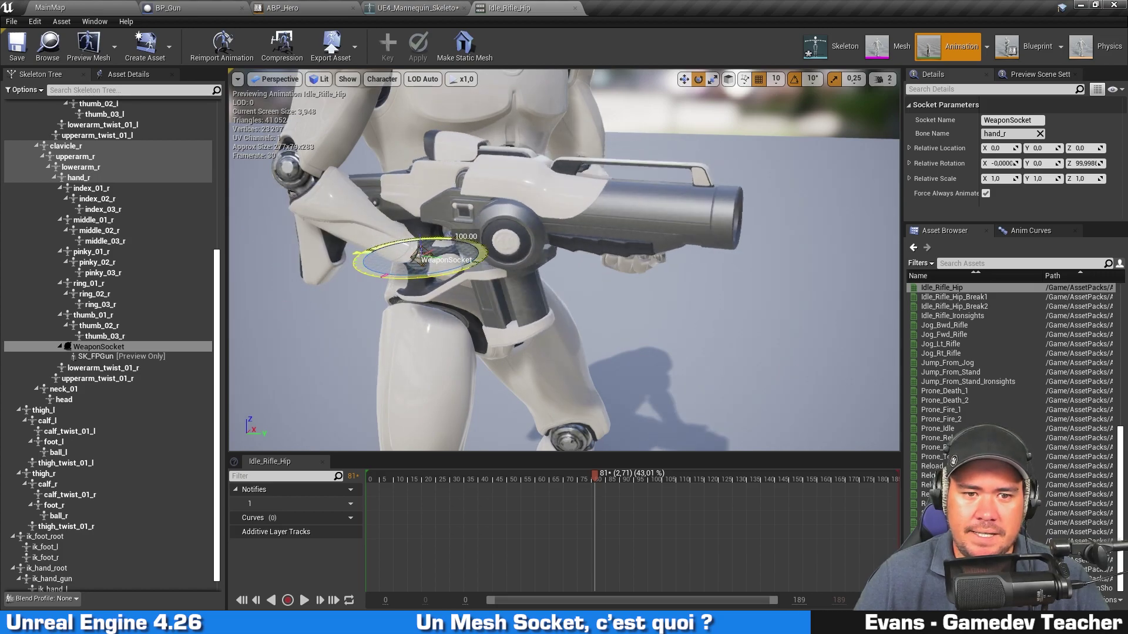
click(684, 79)
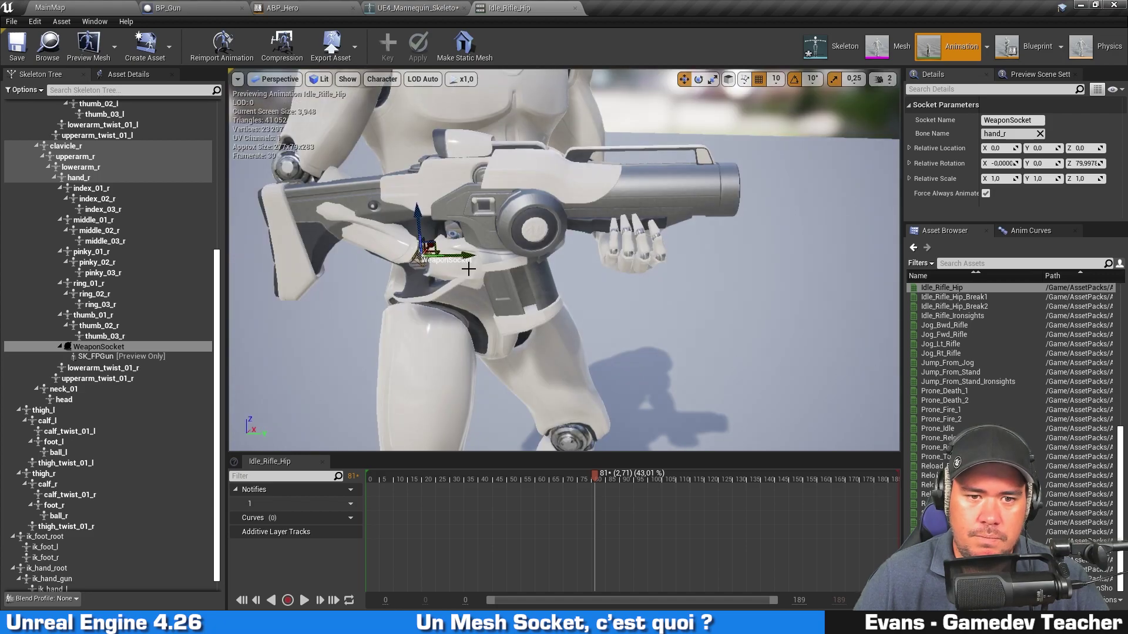
scroll(468, 269, up, 5)
Slide WeaponSocket along Y to start seating the gun in the grip
mouse_move(403, 259)
mouse_down()
mouse_move(375, 257)
mouse_move(496, 265)
mouse_up()
scroll(496, 264, up, 2)
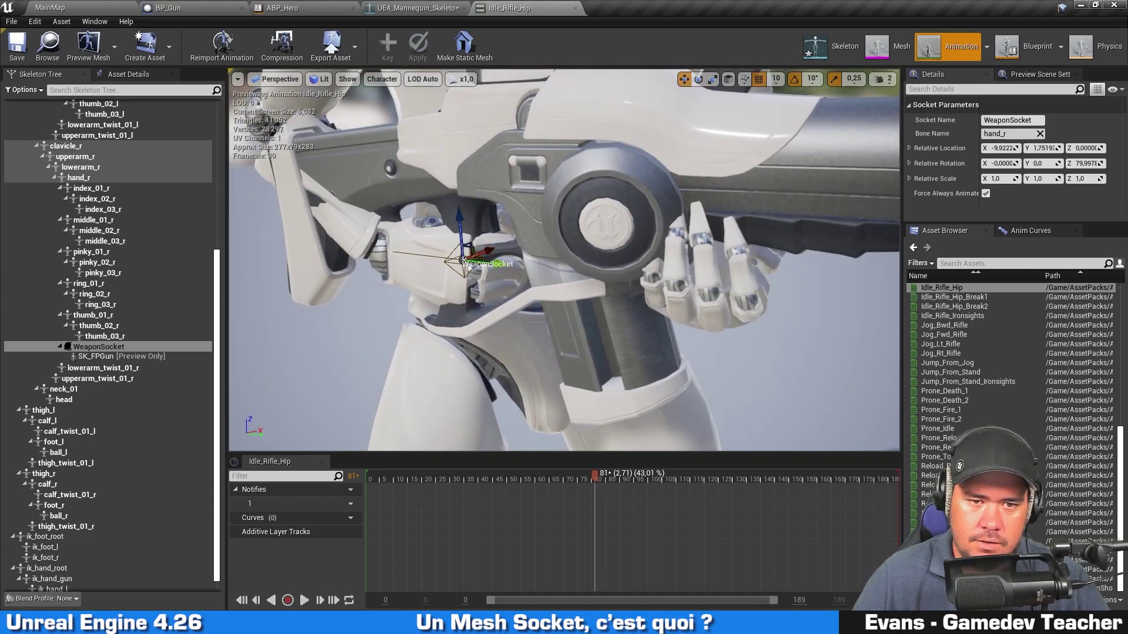
right_drag(496, 264, 411, 259)
drag(385, 250, 412, 234)
mouse_move(411, 233)
right_down()
mouse_move(587, 282)
mouse_move(611, 276)
mouse_move(530, 196)
right_up()
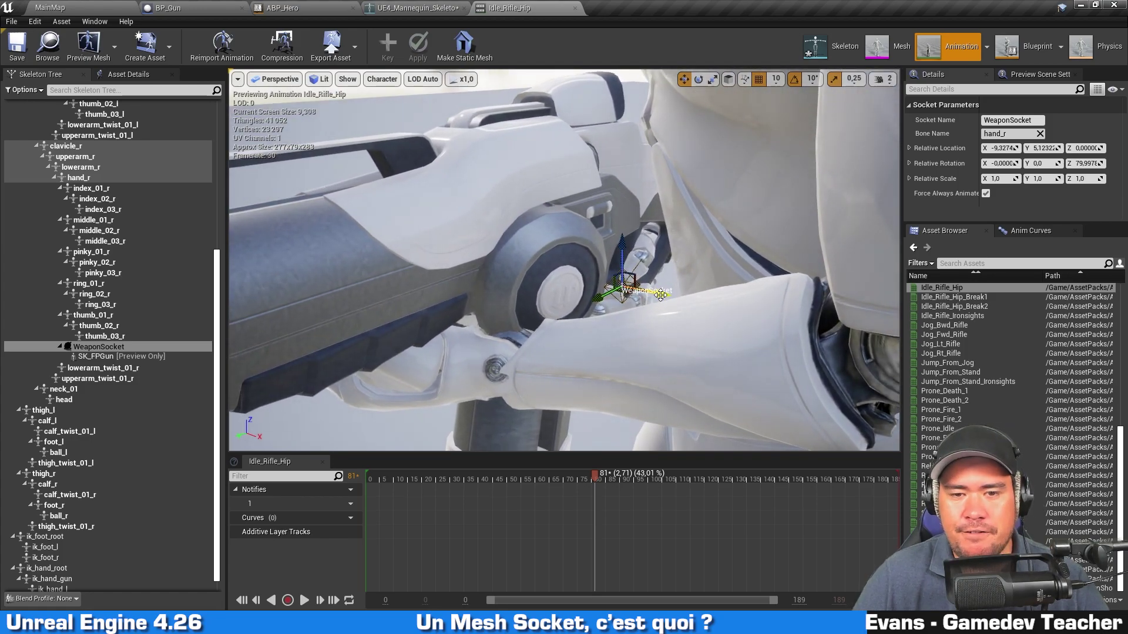
drag(663, 295, 659, 294)
Lower and slide the socket back to about (-11.29, 5.47, -2.97) inside the hand
right_drag(659, 294, 474, 239)
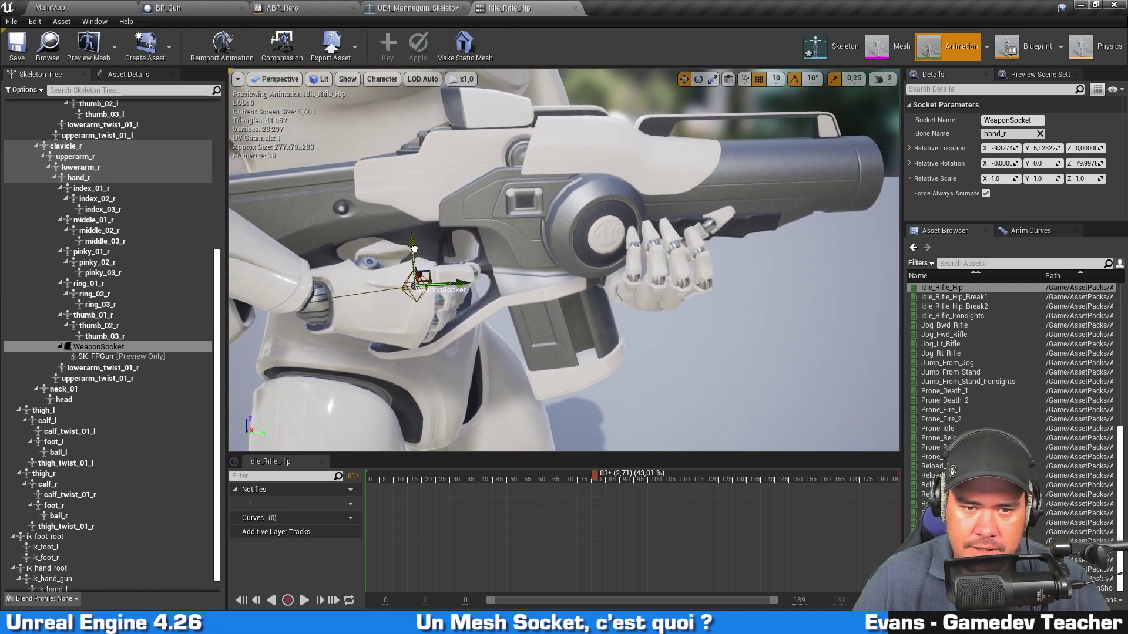
drag(414, 248, 419, 267)
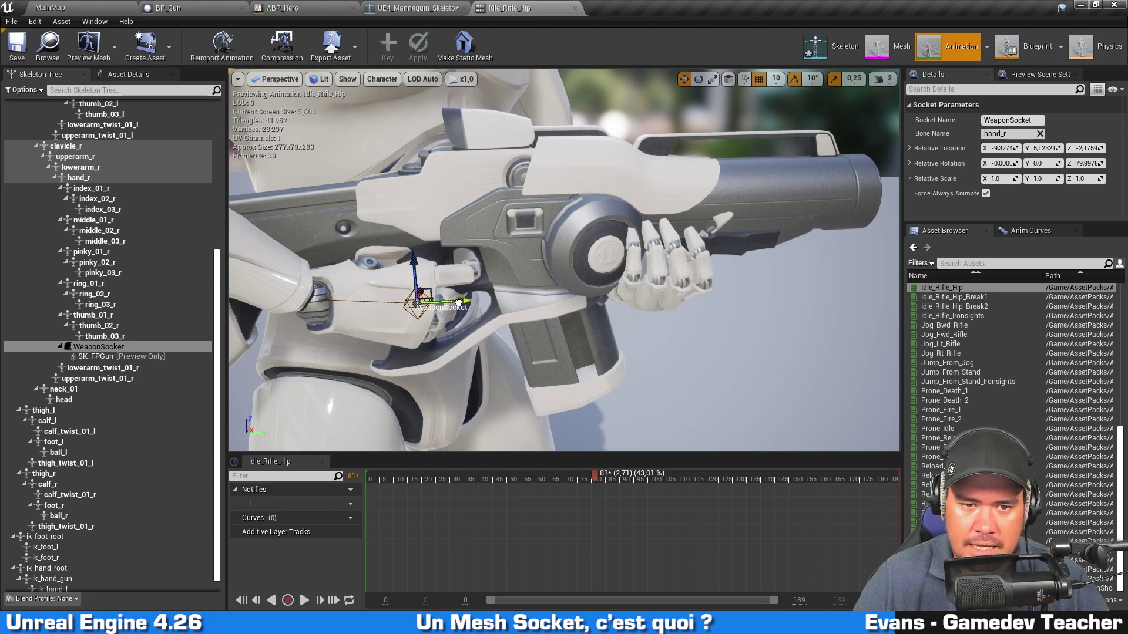
drag(459, 303, 472, 304)
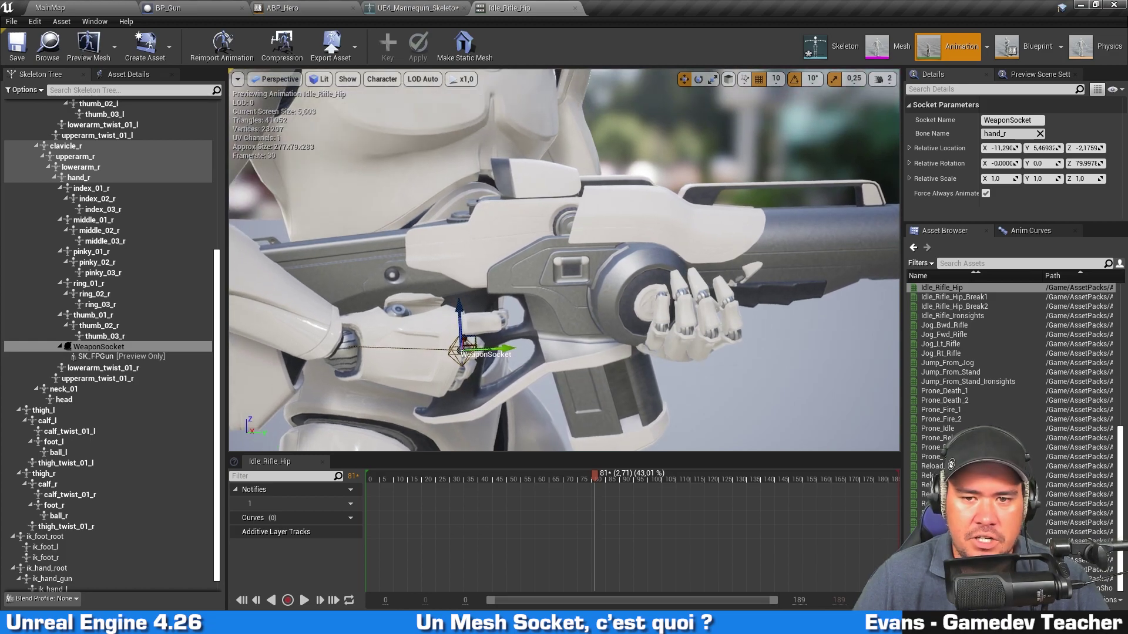
right_drag(472, 304, 465, 295)
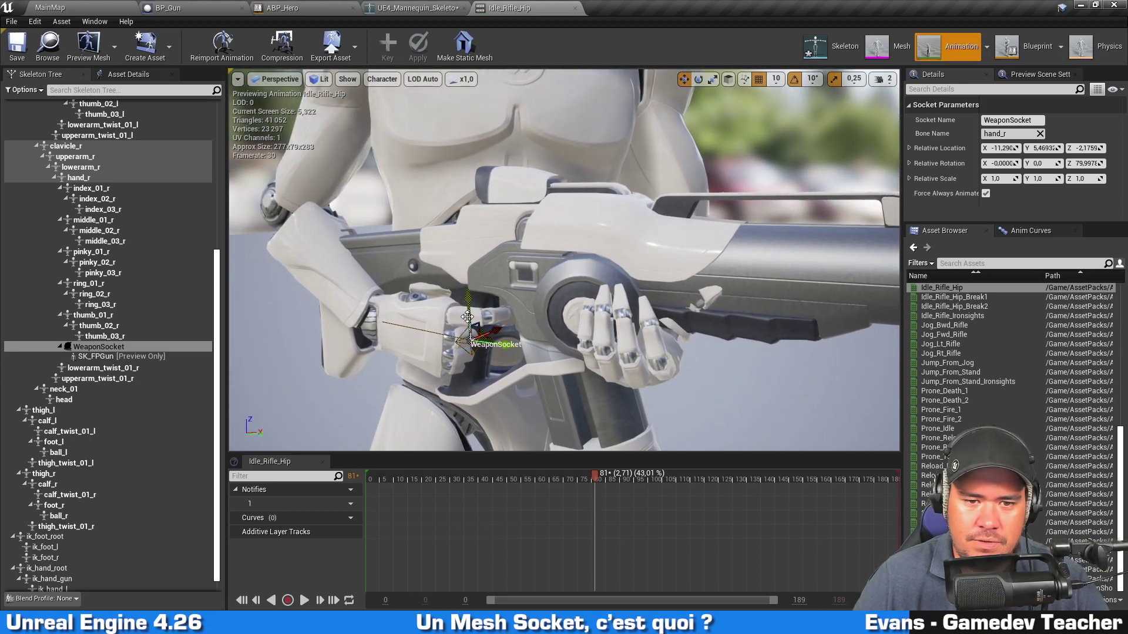
drag(467, 318, 474, 318)
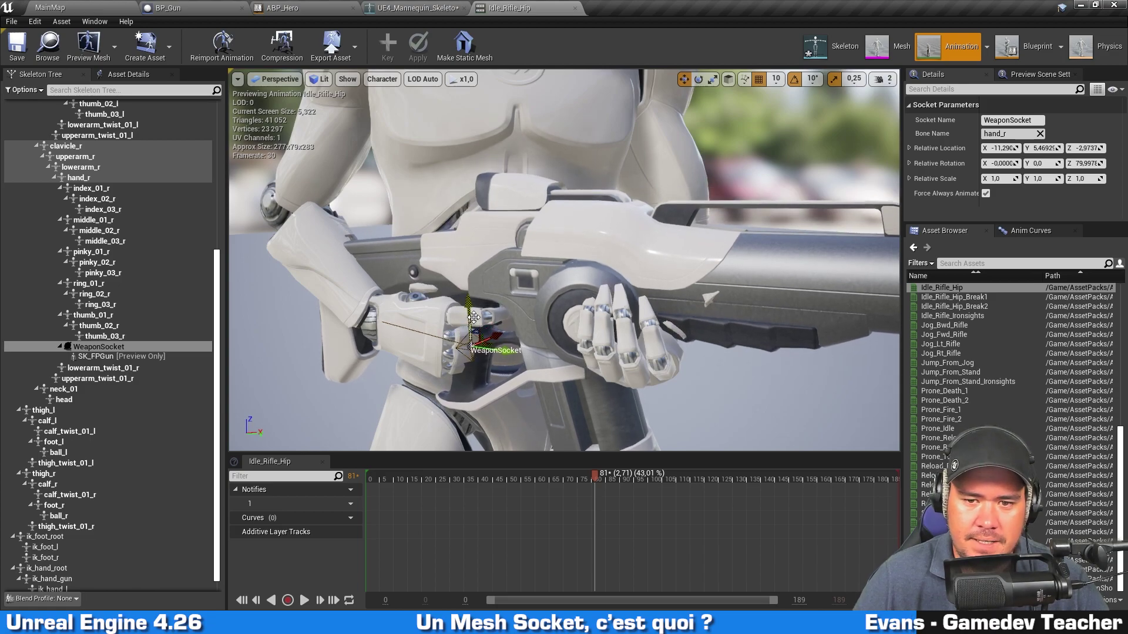
right_drag(646, 277, 646, 276)
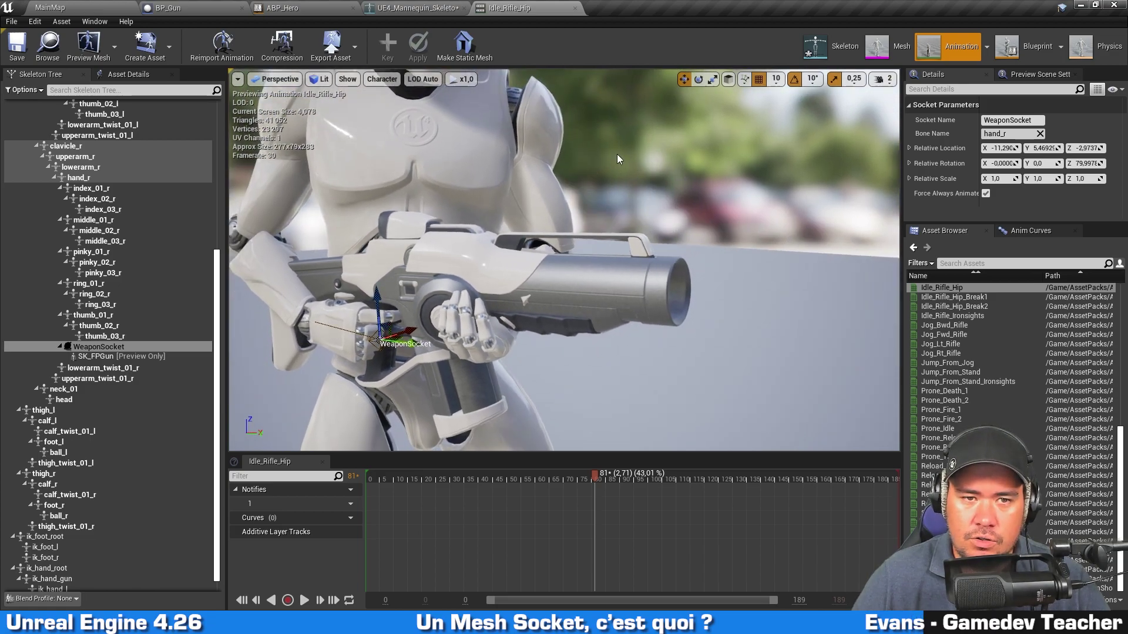
Switch the preview to a Top, Unlit view with WeaponSocket selected
click(276, 79)
click(290, 120)
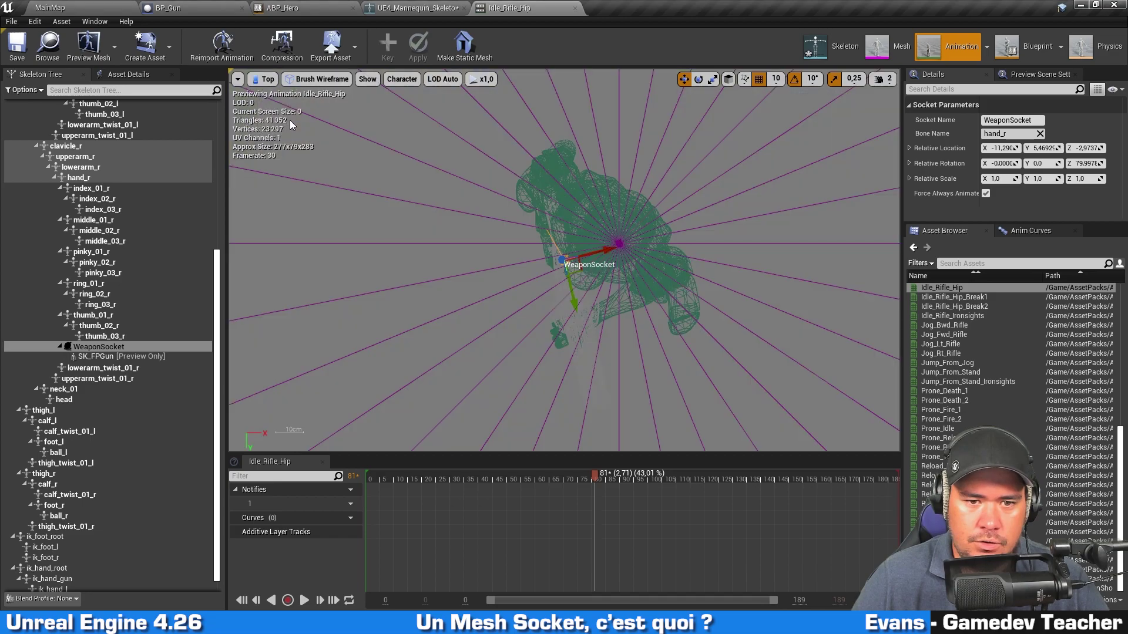
scroll(632, 255, down, 2)
scroll(598, 255, up, 1)
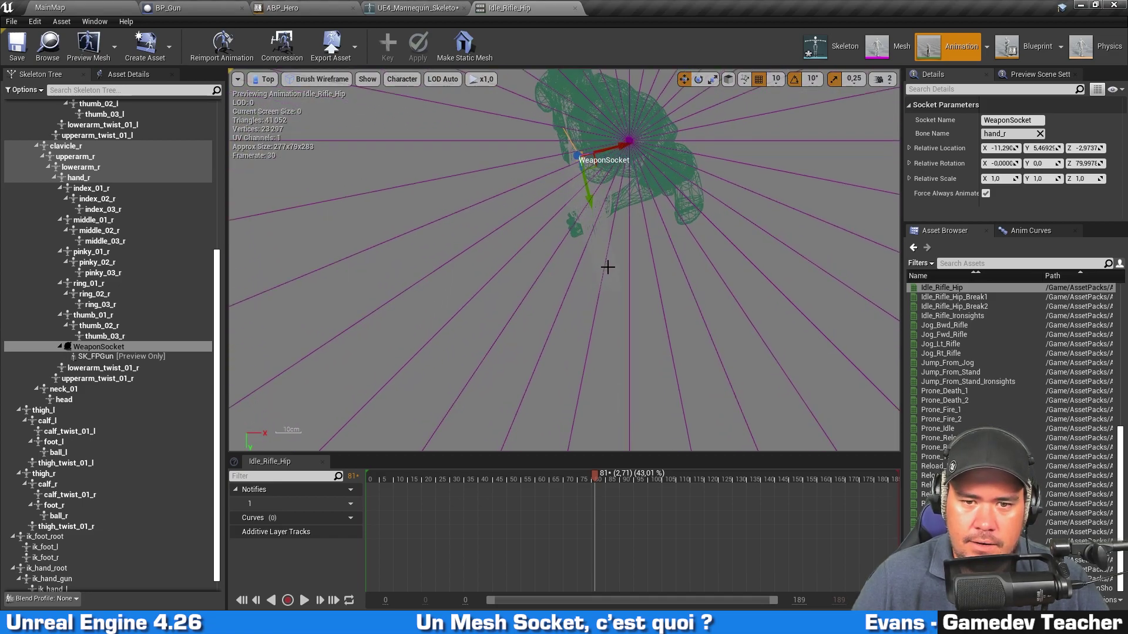
click(605, 259)
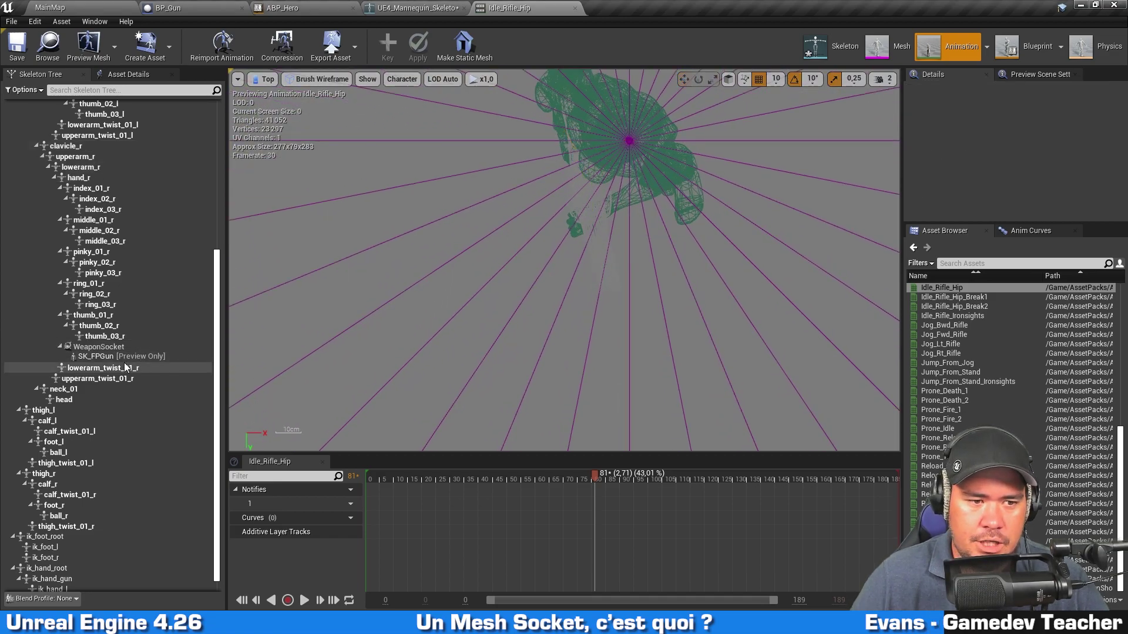
click(98, 346)
click(343, 83)
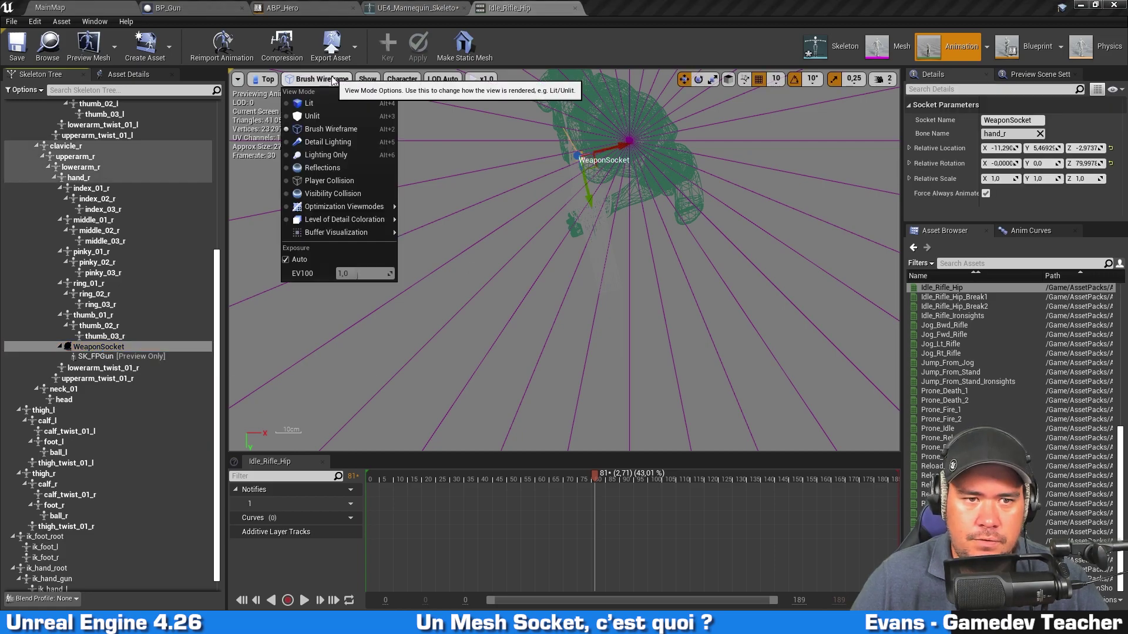
click(325, 121)
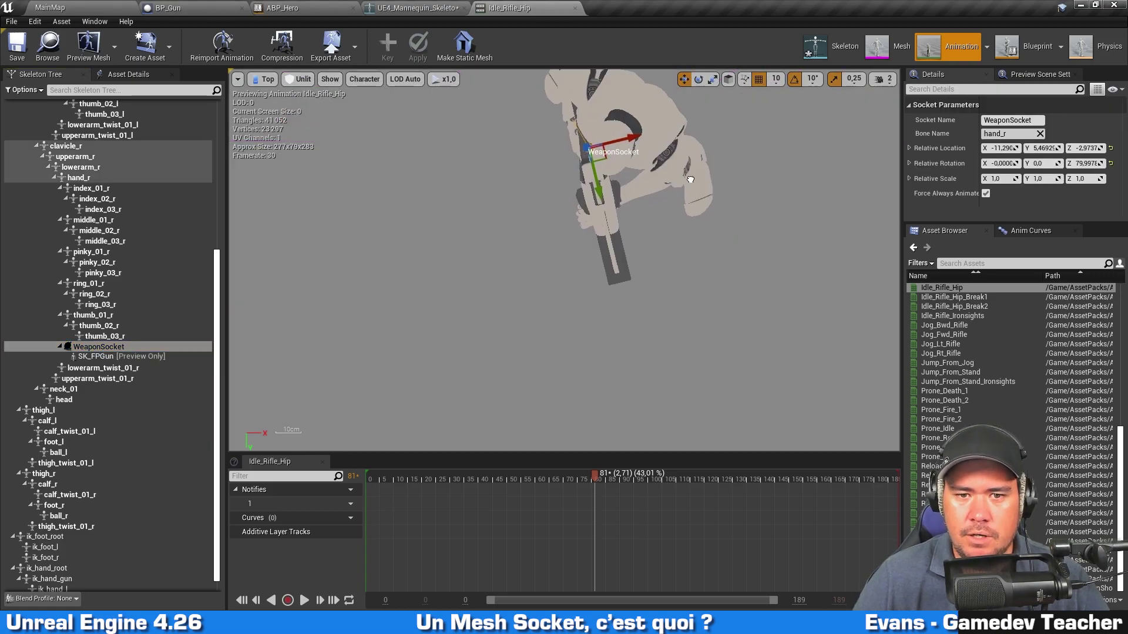
Rotate WeaponSocket to about 87° in Z, then return to Perspective view
key(e)
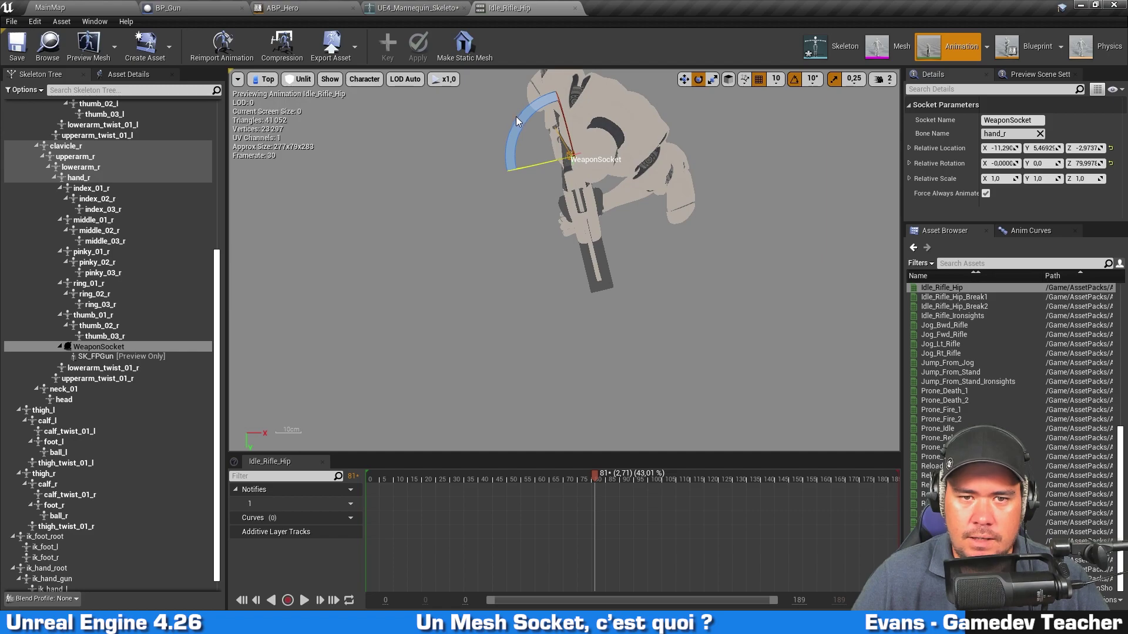
click(516, 117)
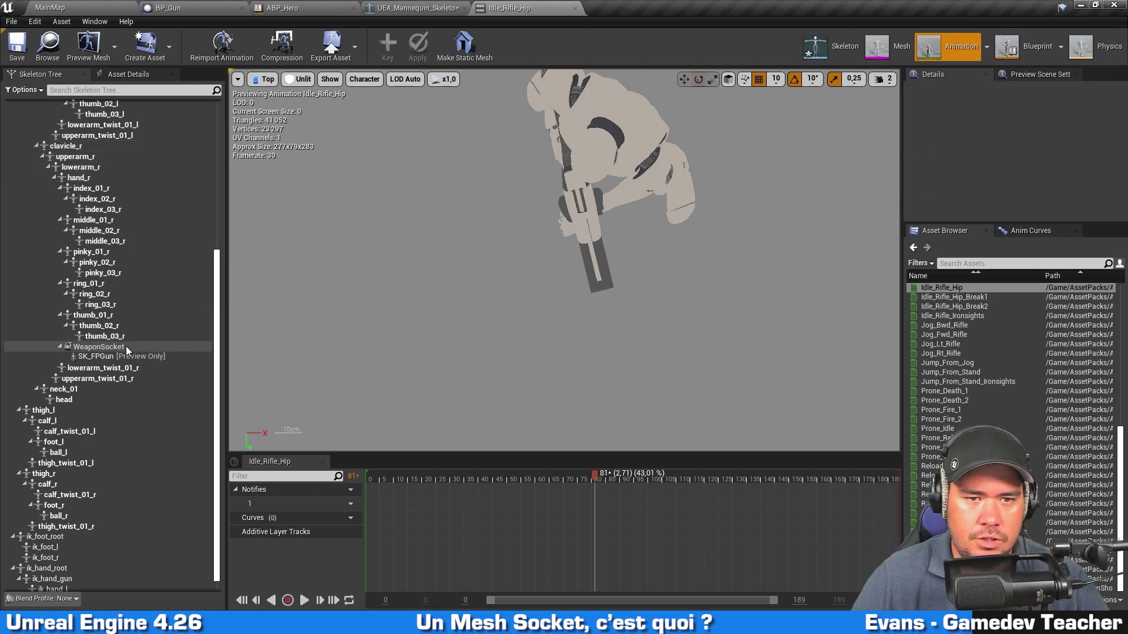
click(99, 346)
mouse_move(516, 132)
mouse_down()
mouse_move(515, 150)
mouse_move(562, 116)
mouse_move(640, 143)
mouse_up()
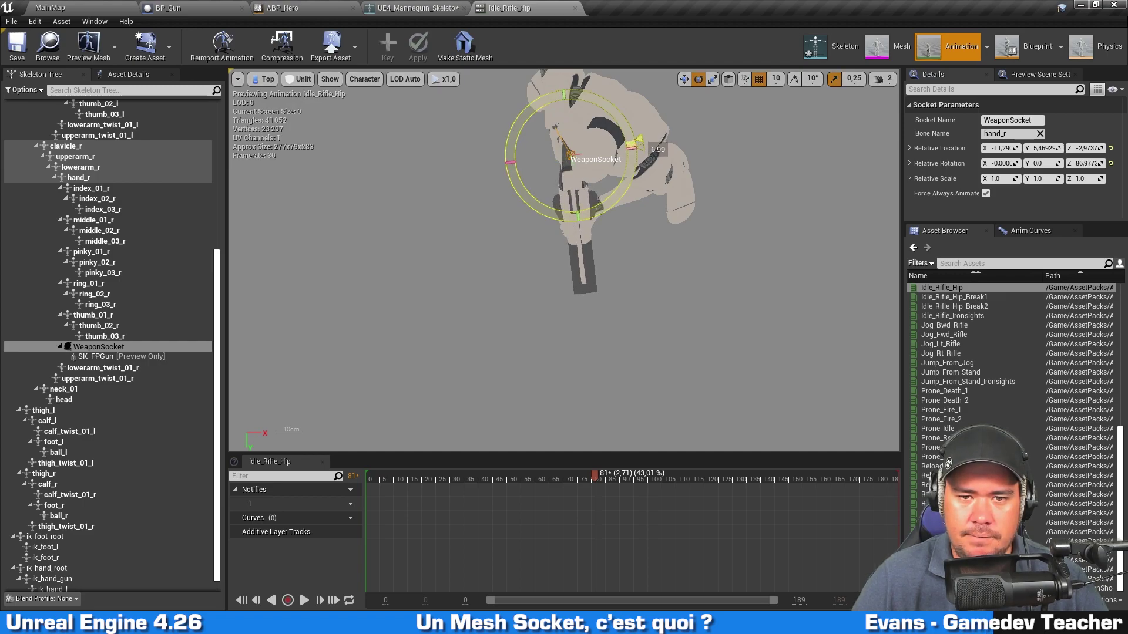
click(264, 79)
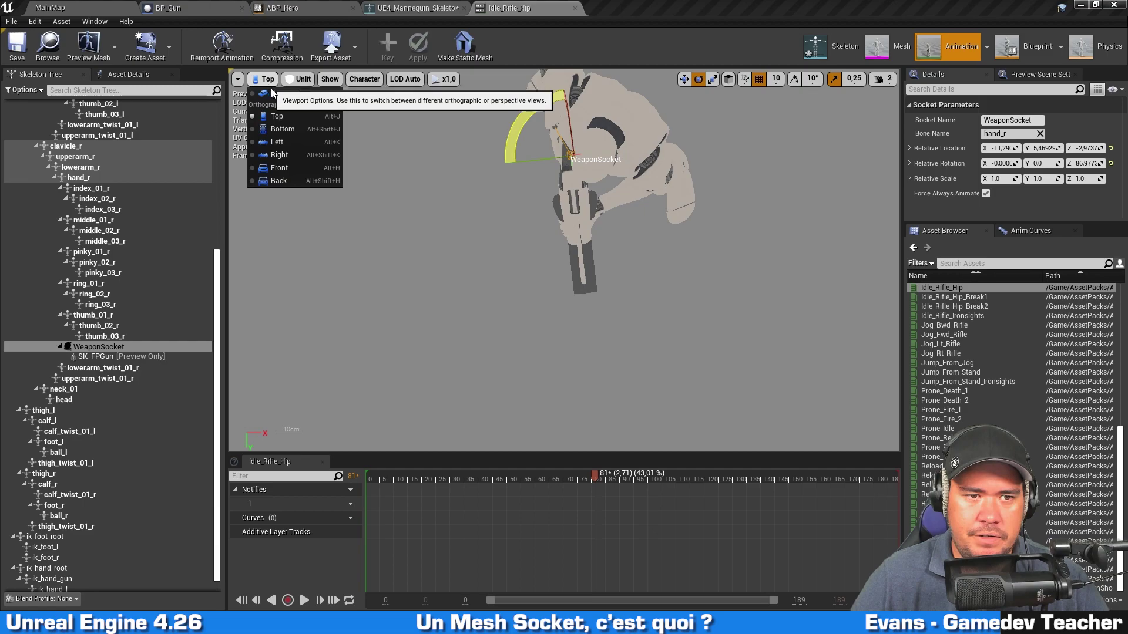
click(272, 93)
alt+drag(624, 145, 764, 153)
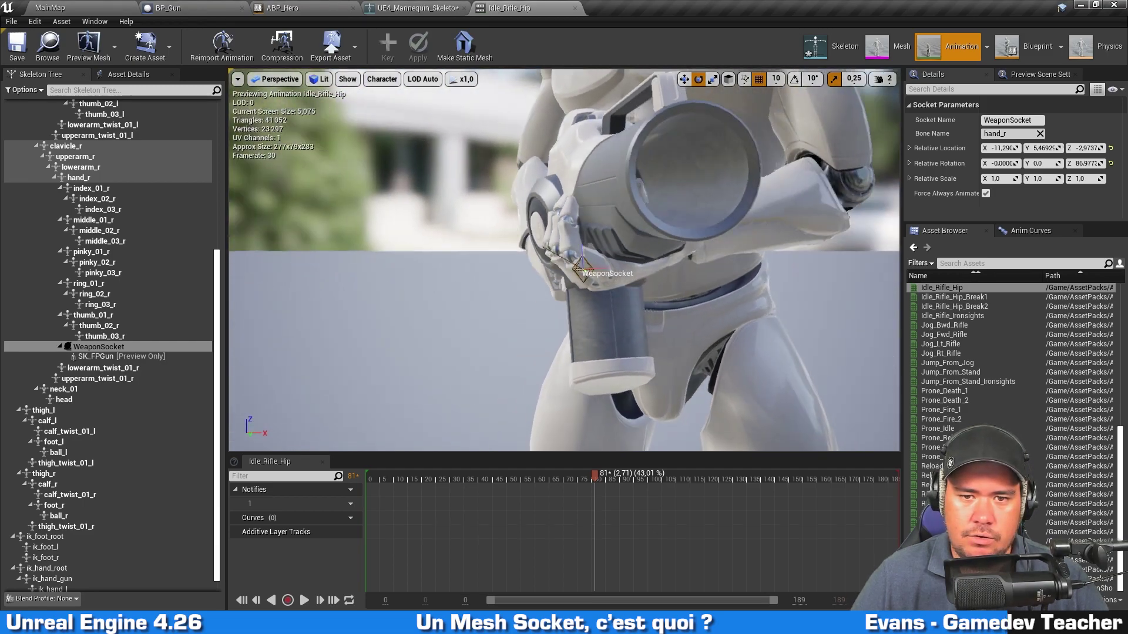
Orbit and zoom around the hero to check the gun on WeaponSocket from several angles
alt+drag(565, 211, 565, 212)
alt+drag(462, 260, 462, 260)
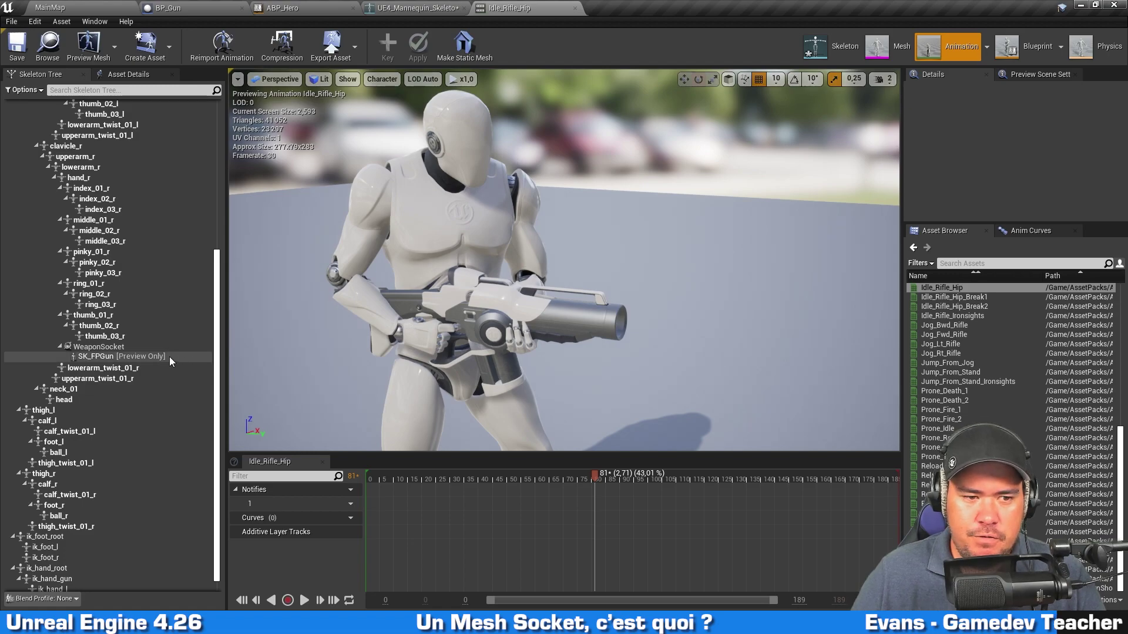
click(147, 347)
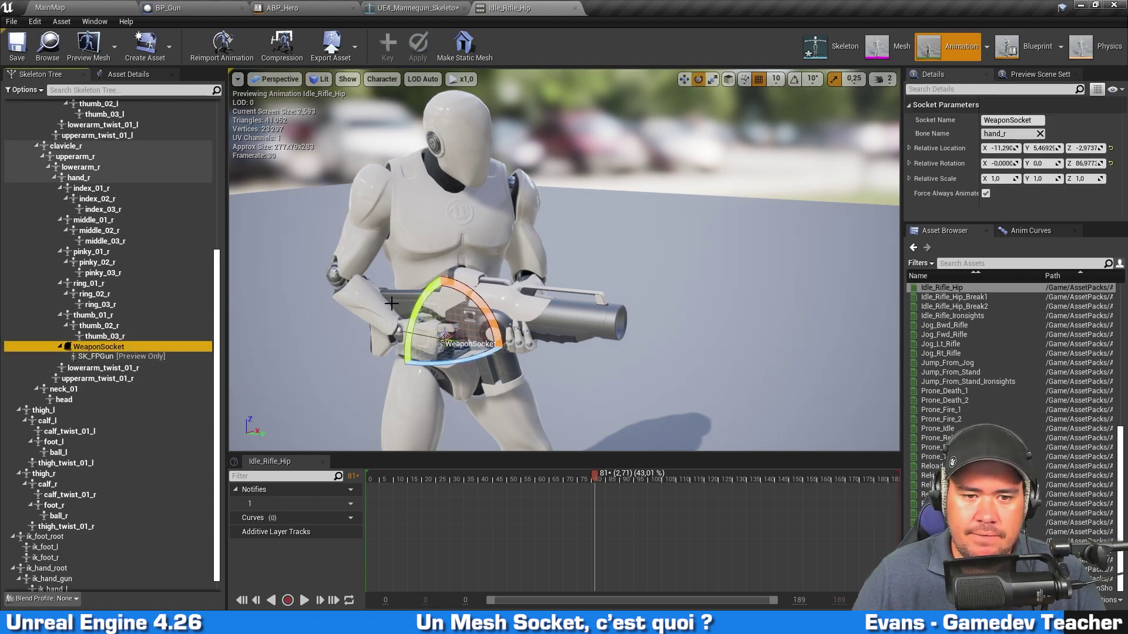
alt+drag(391, 304, 391, 303)
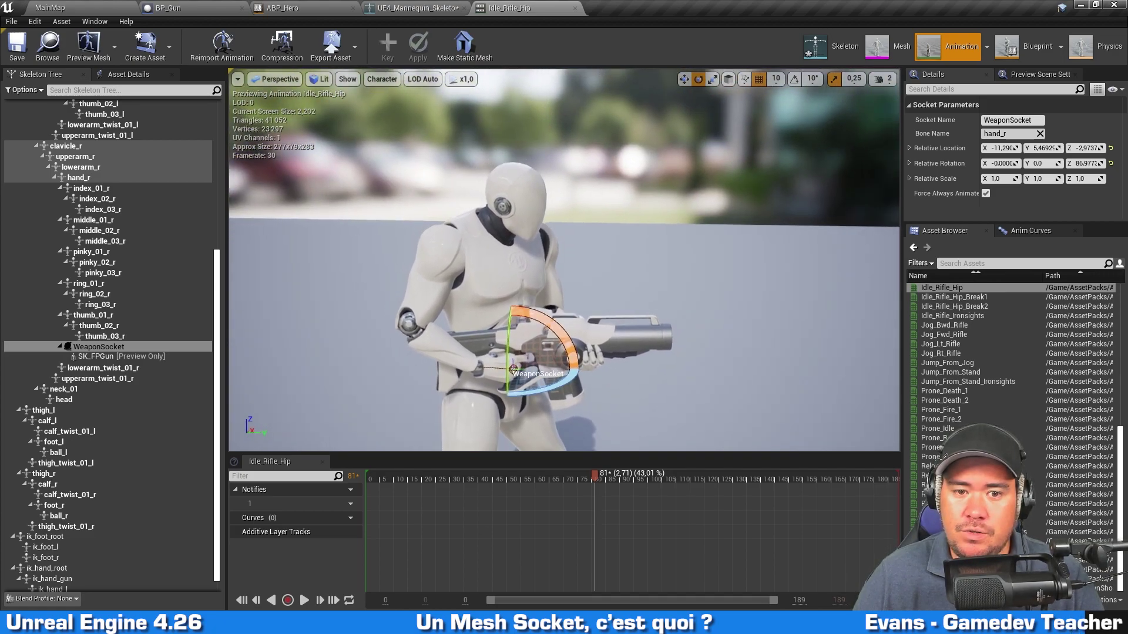
alt+drag(547, 223, 547, 224)
scroll(510, 342, up, 3)
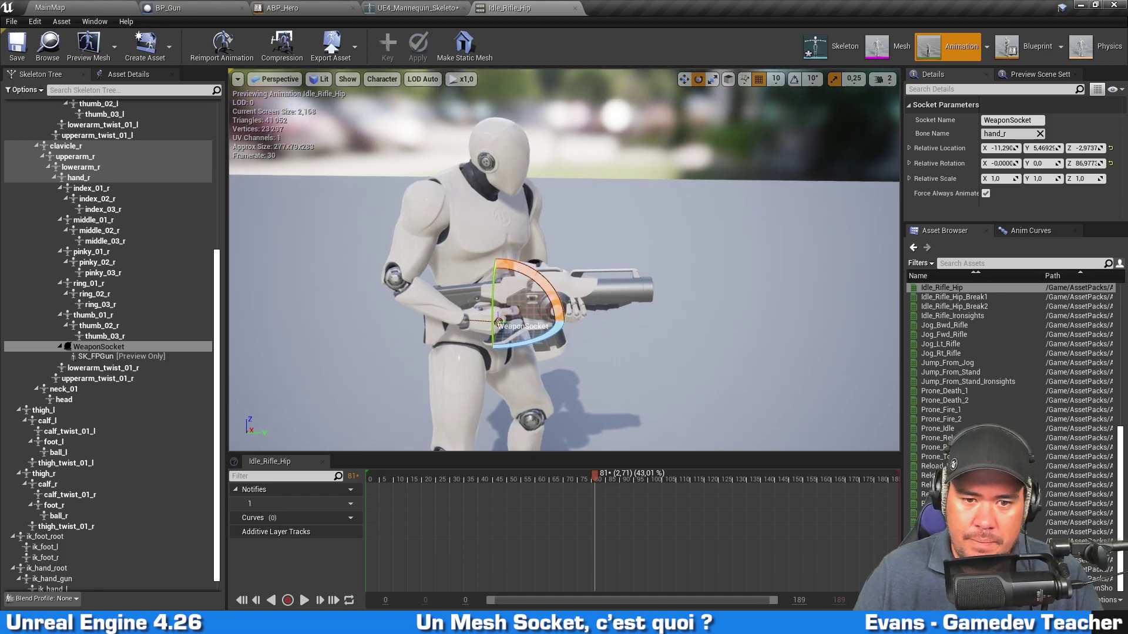
scroll(510, 341, up, 2)
scroll(510, 342, up, 2)
scroll(571, 308, down, 2)
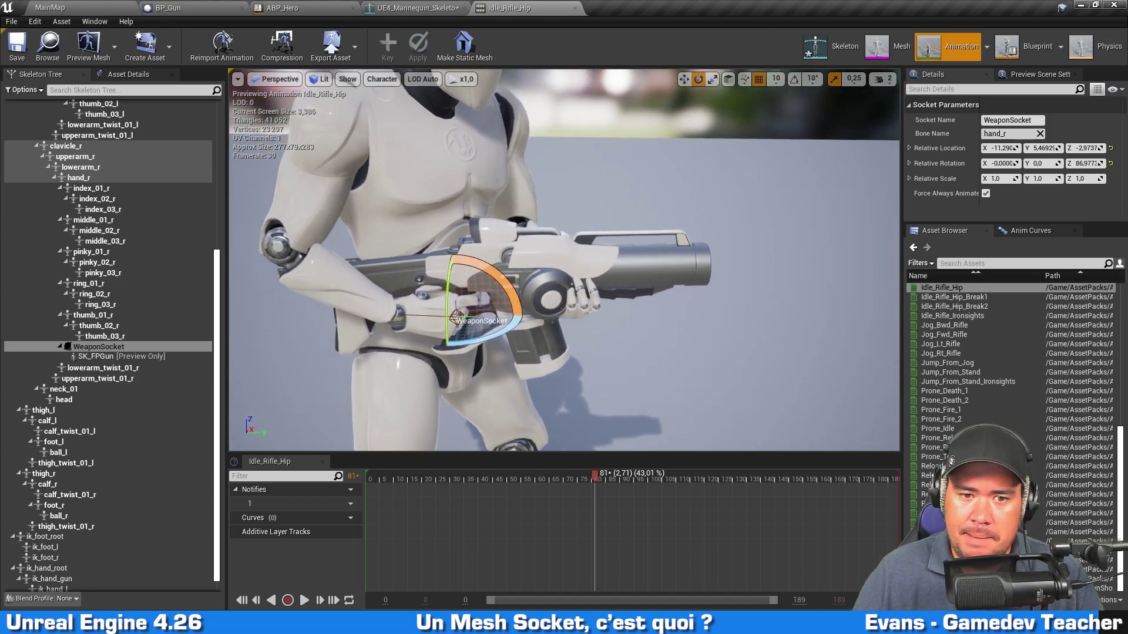
scroll(571, 308, down, 2)
scroll(570, 308, down, 1)
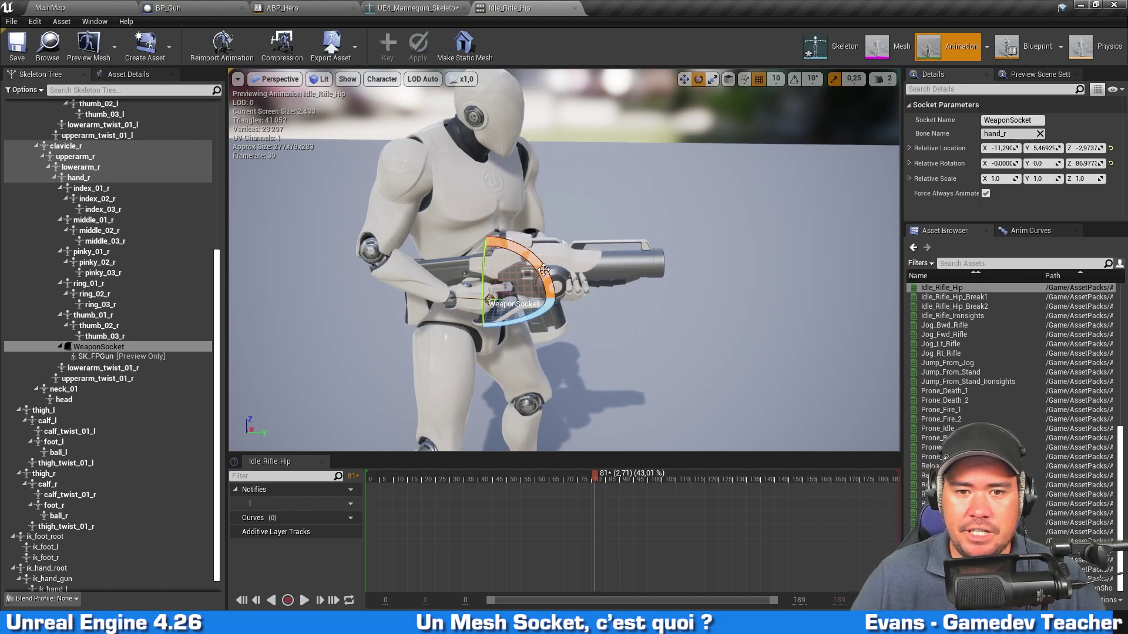
Take a last front-on look at the hero, then open BP_Hero from the MainMap level
alt+drag(489, 300, 693, 219)
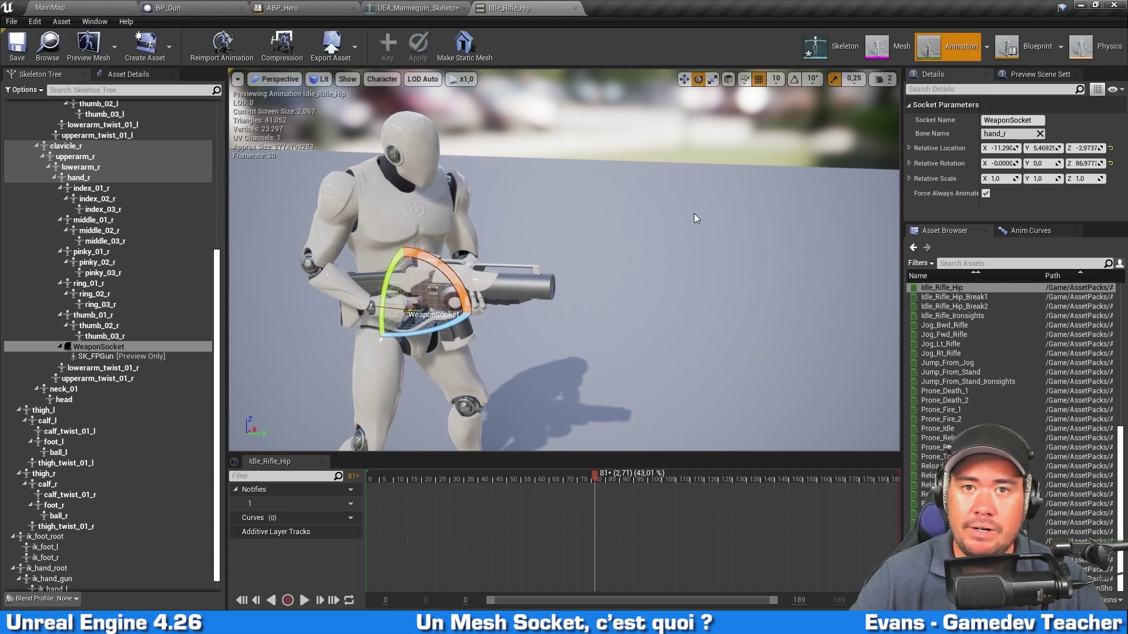
mouse_move(694, 219)
alt+mouse_down()
mouse_move(587, 229)
mouse_move(625, 170)
alt+mouse_up()
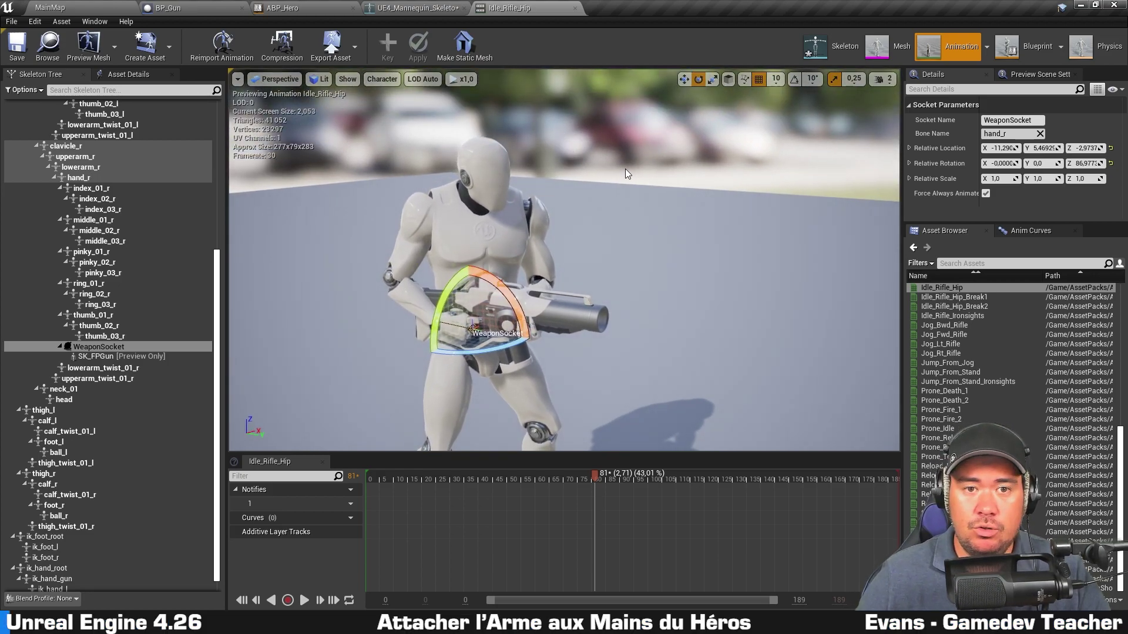
click(70, 8)
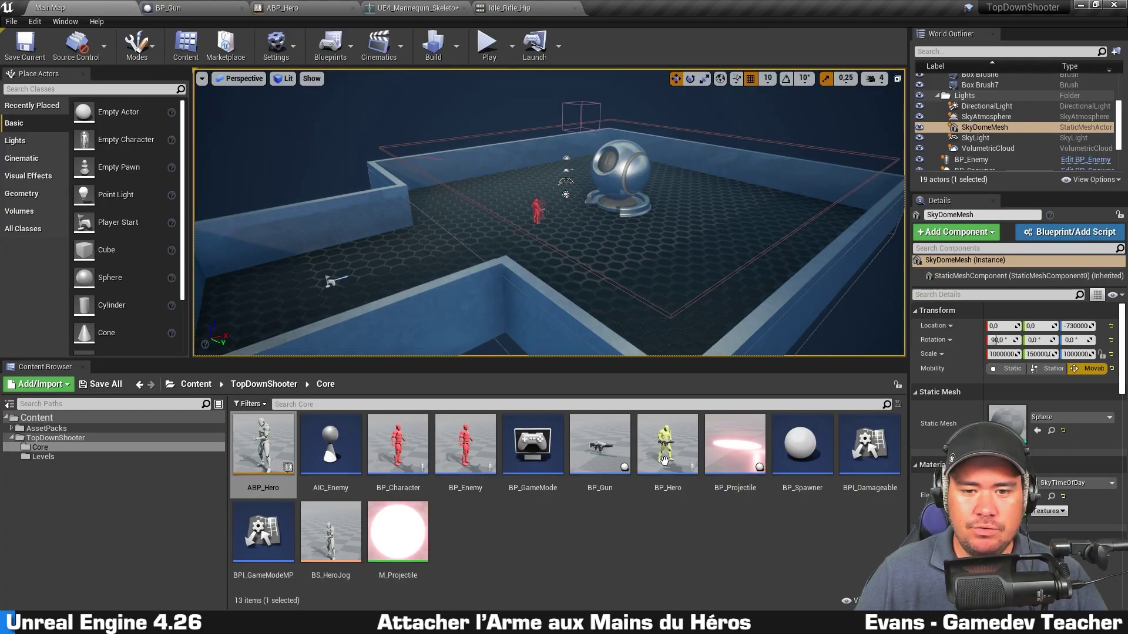
double_click(671, 439)
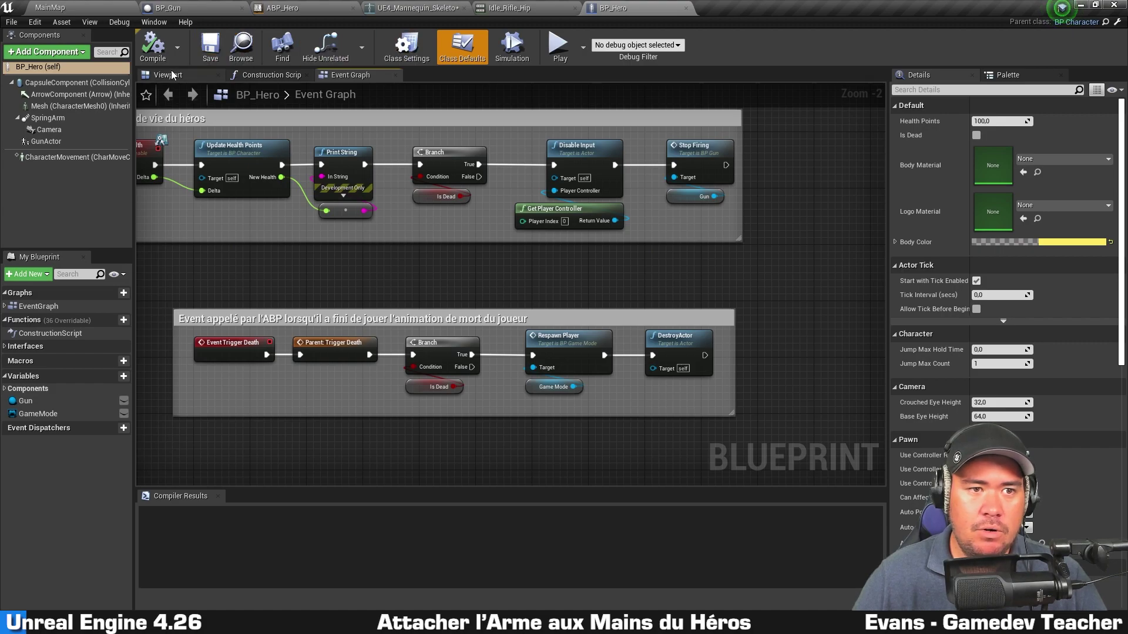
Show BP_Hero's Viewport, orbit around the hero, lower the camera speed and select the GunActor gun
drag(168, 75, 257, 74)
scroll(511, 282, up, 5)
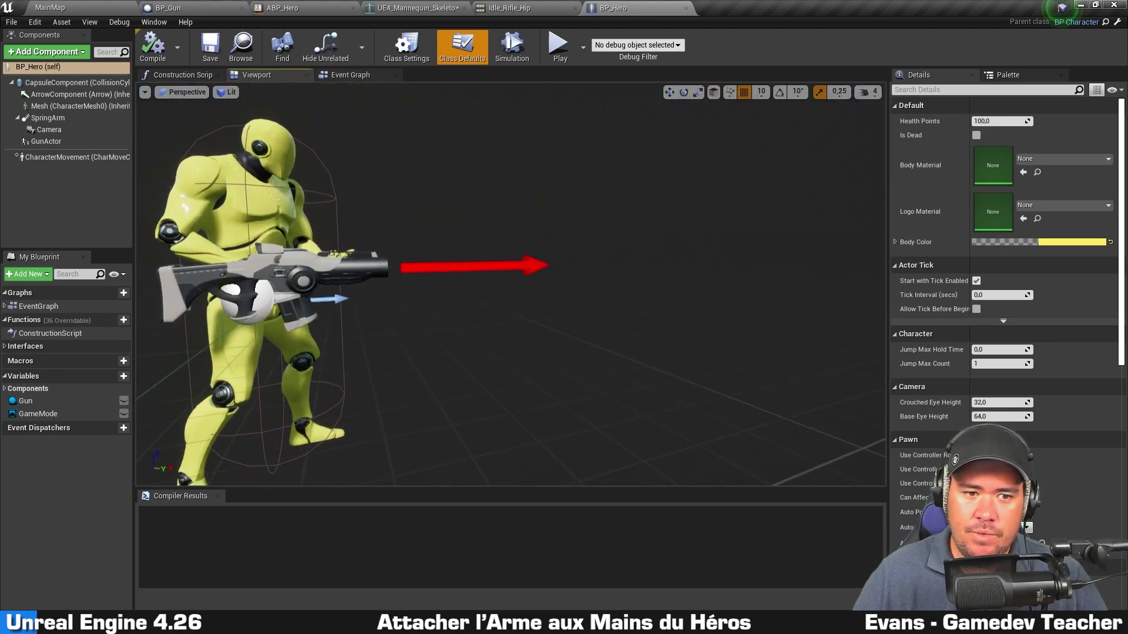
drag(559, 215, 559, 215)
click(872, 93)
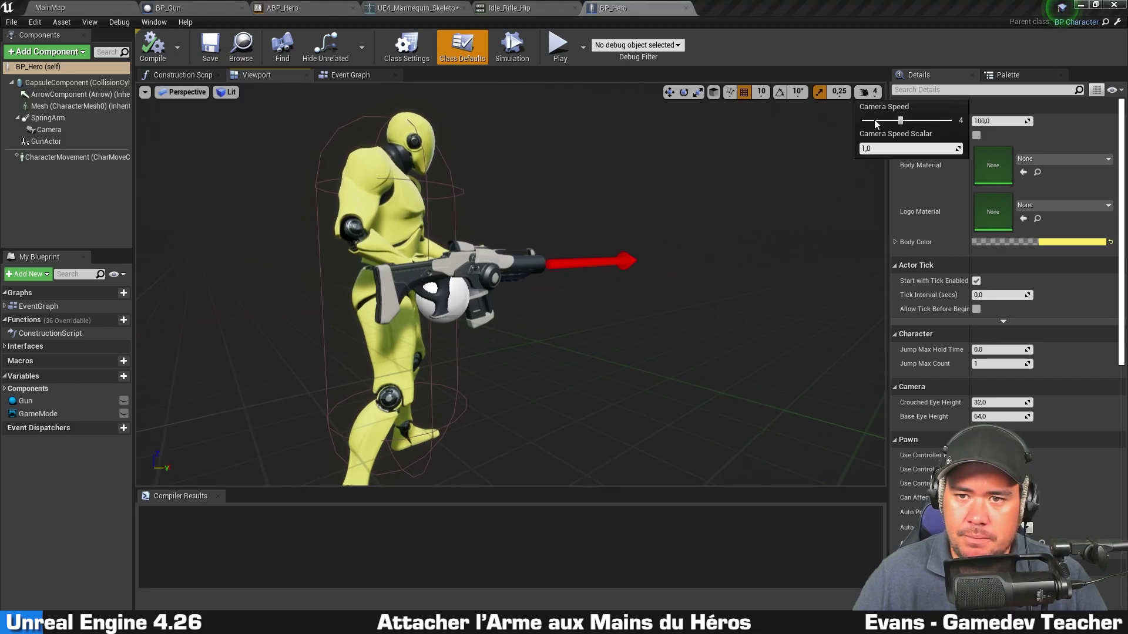
scroll(411, 282, up, 5)
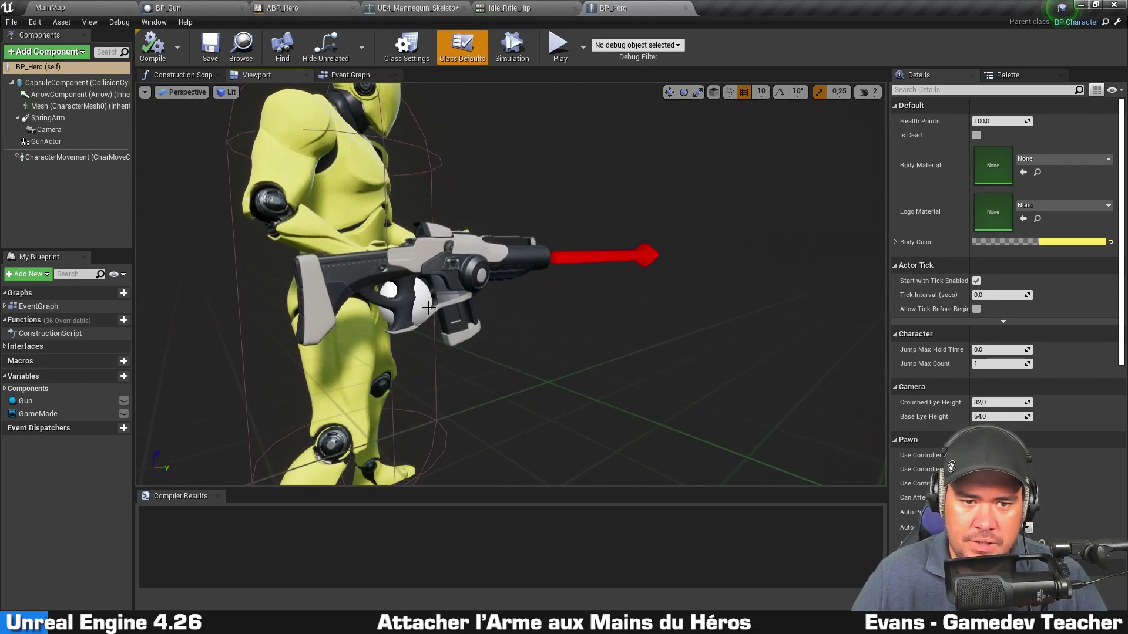
click(402, 299)
Frame the gun in BP_Hero's preview, then add a Billboard component to BP_Gun
key(f)
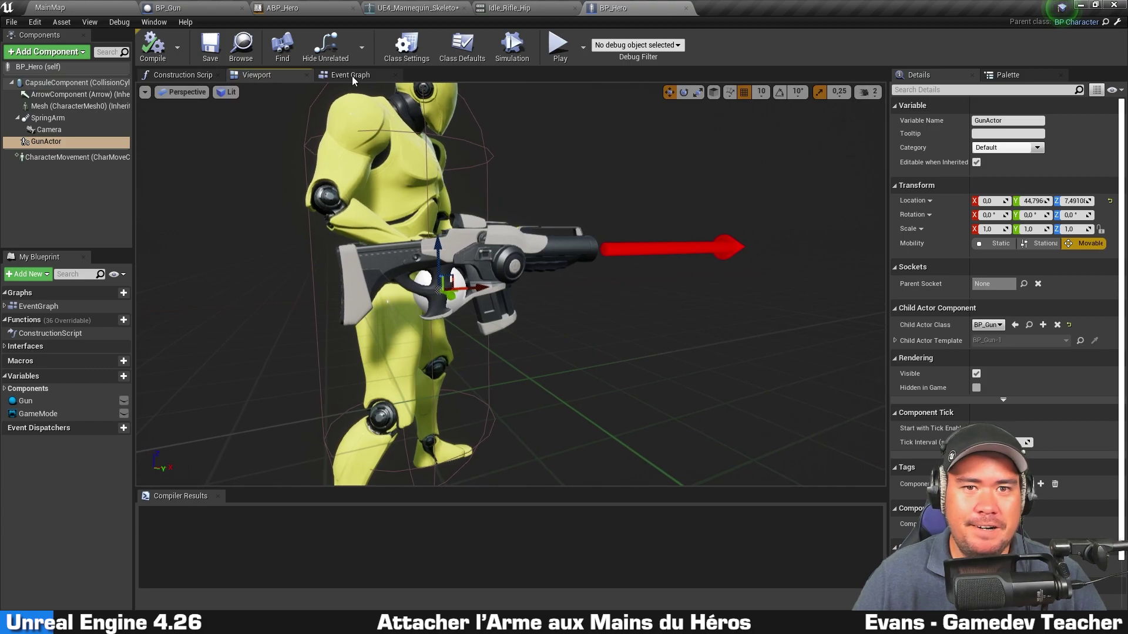
click(216, 6)
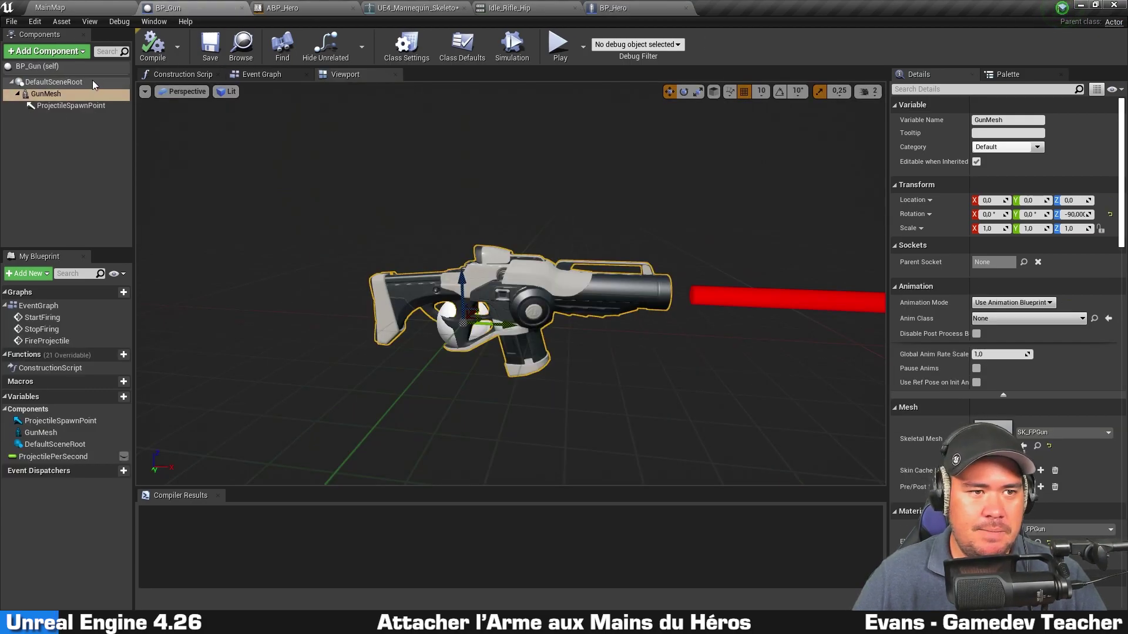
click(77, 206)
click(50, 54)
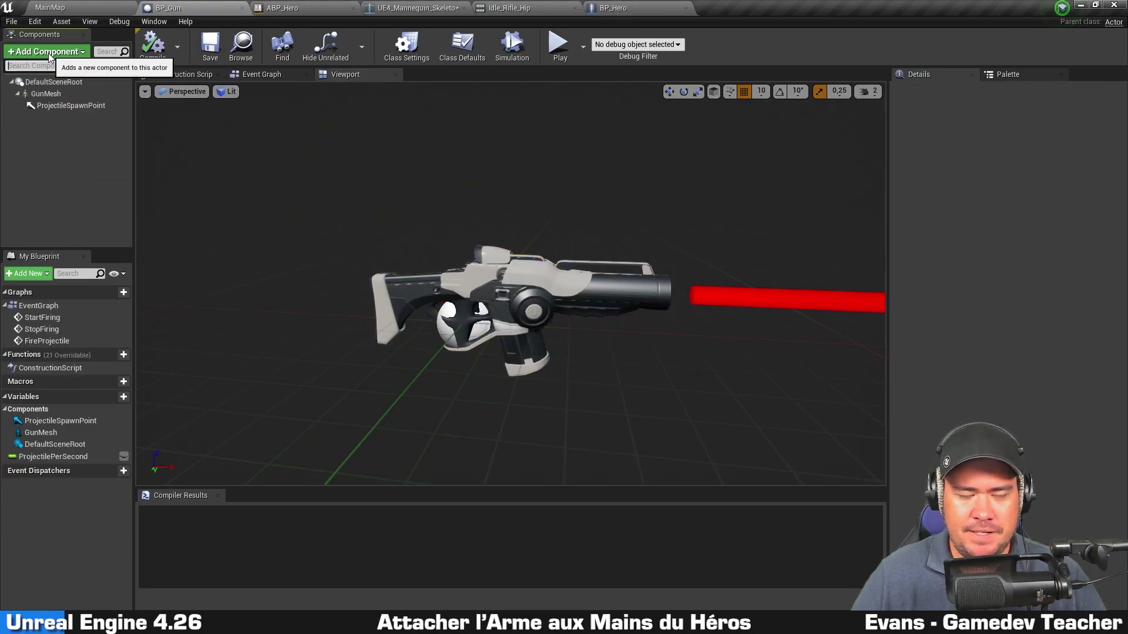
text(bill)
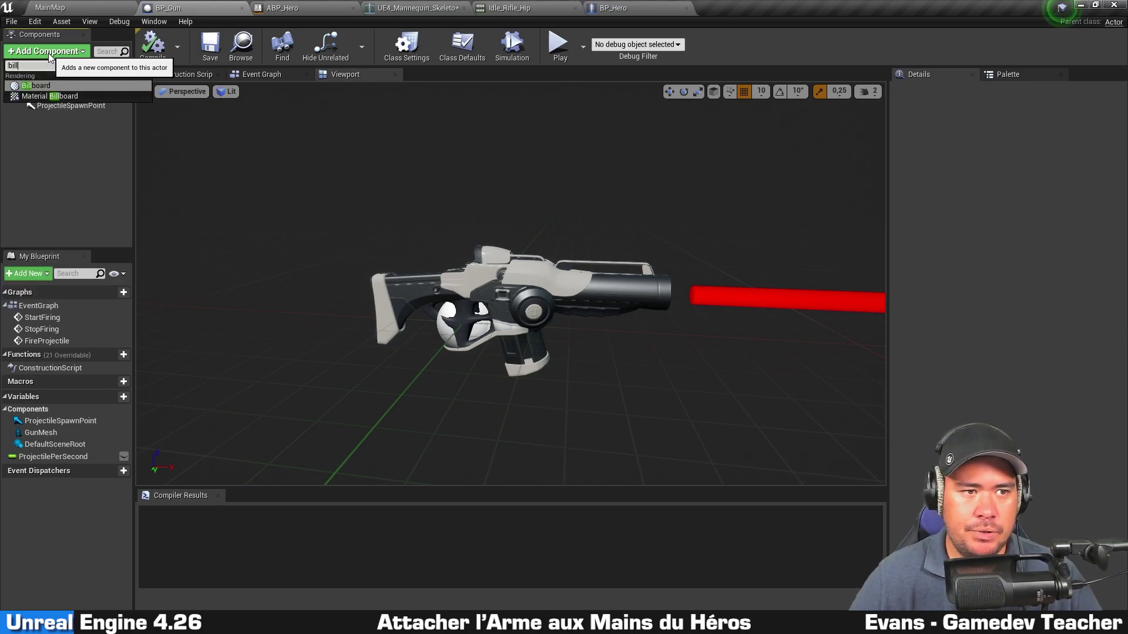
key(Return)
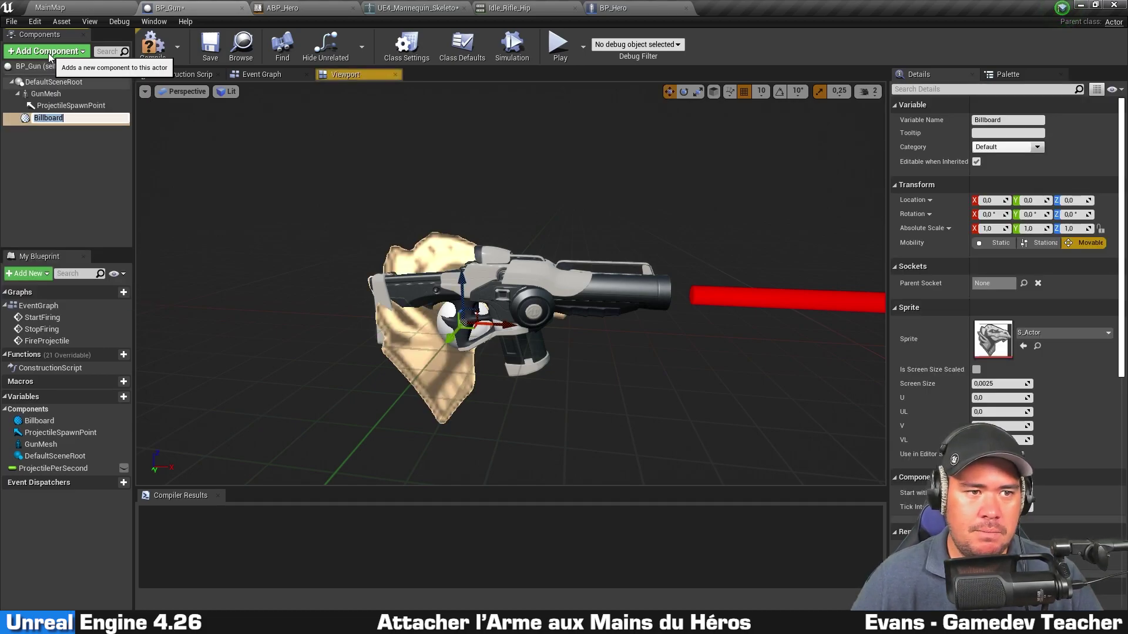
Make the Billboard BP_Gun's root component, hide it in the editor, then compile and save
click(40, 161)
drag(45, 115, 61, 83)
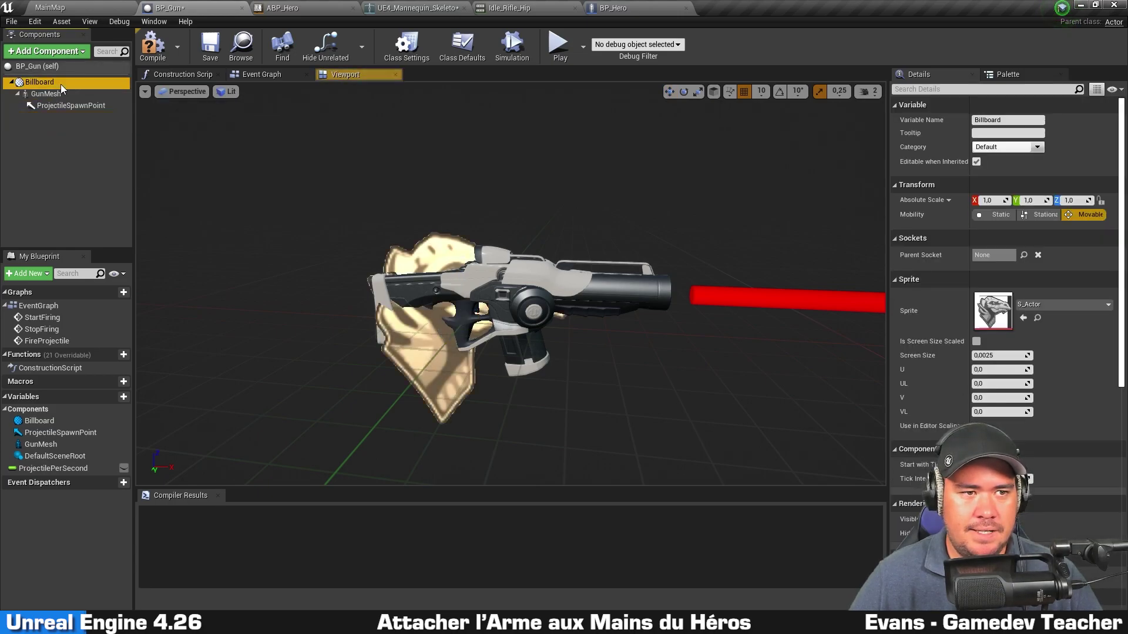
scroll(940, 169, down, 5)
scroll(940, 171, down, 5)
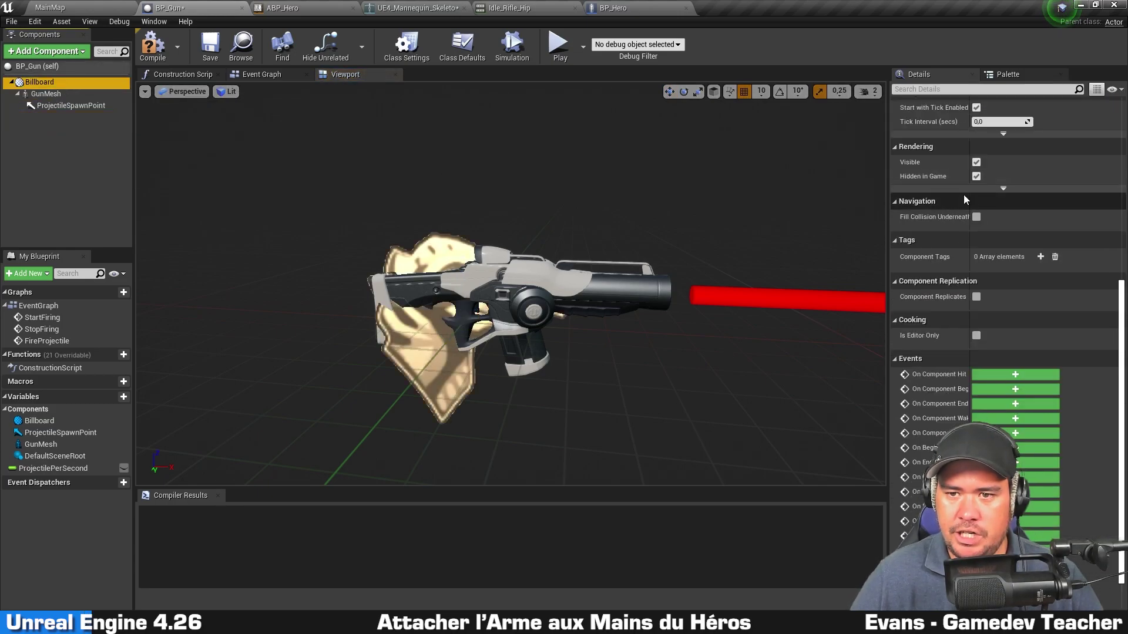
click(976, 162)
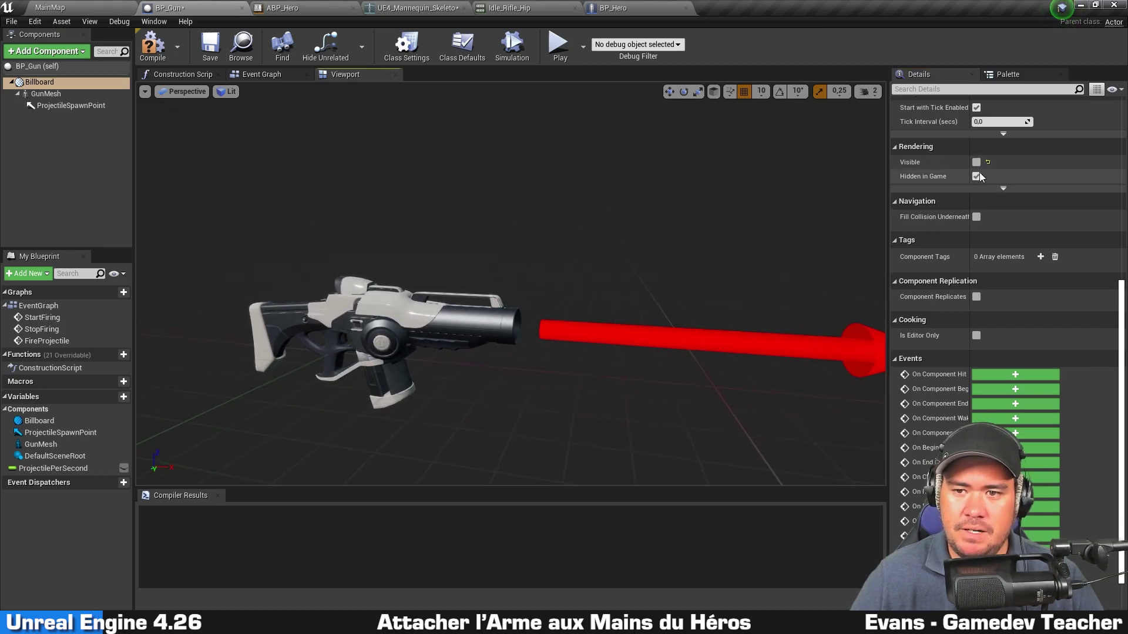
click(153, 47)
click(214, 52)
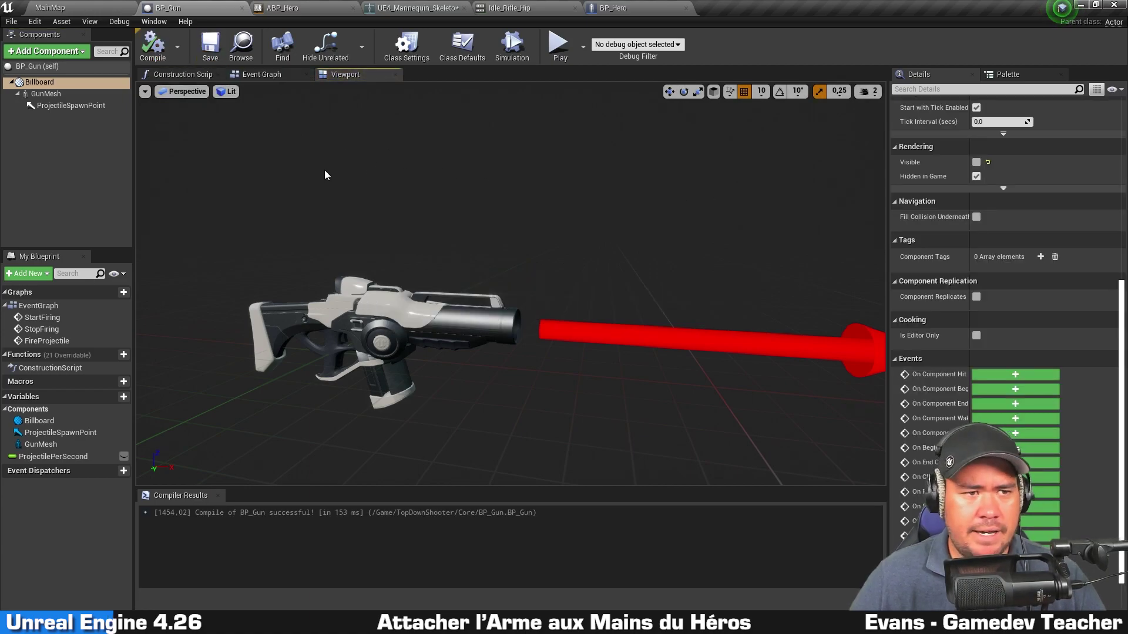
Keep the Billboard invisible in the editor and Hidden in Game, then recompile BP_Gun
click(977, 163)
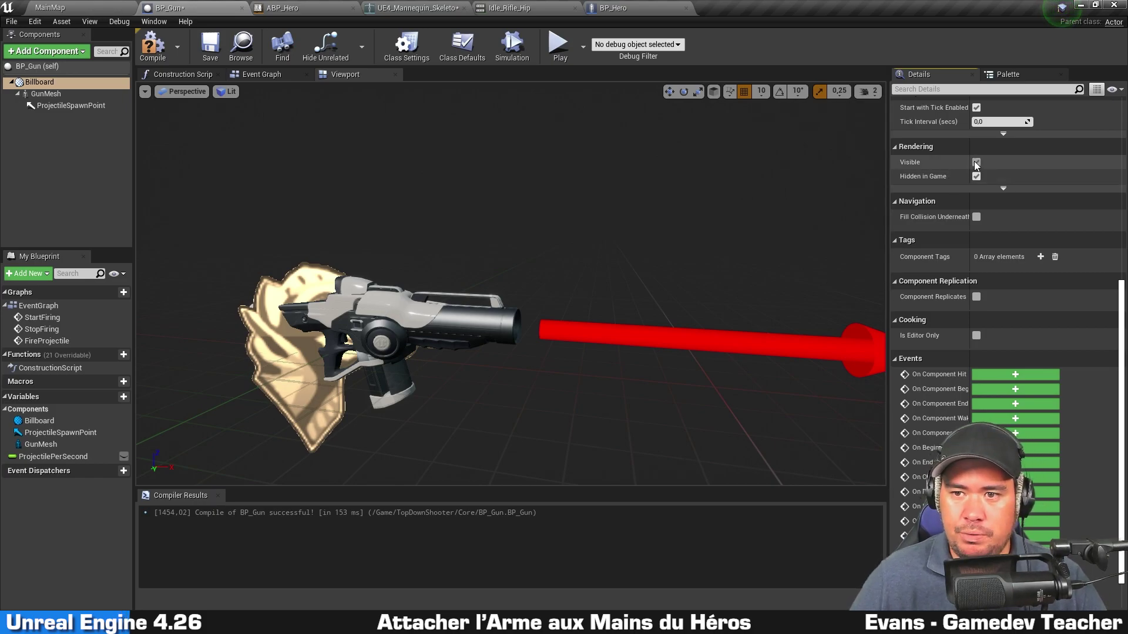
click(976, 163)
click(976, 176)
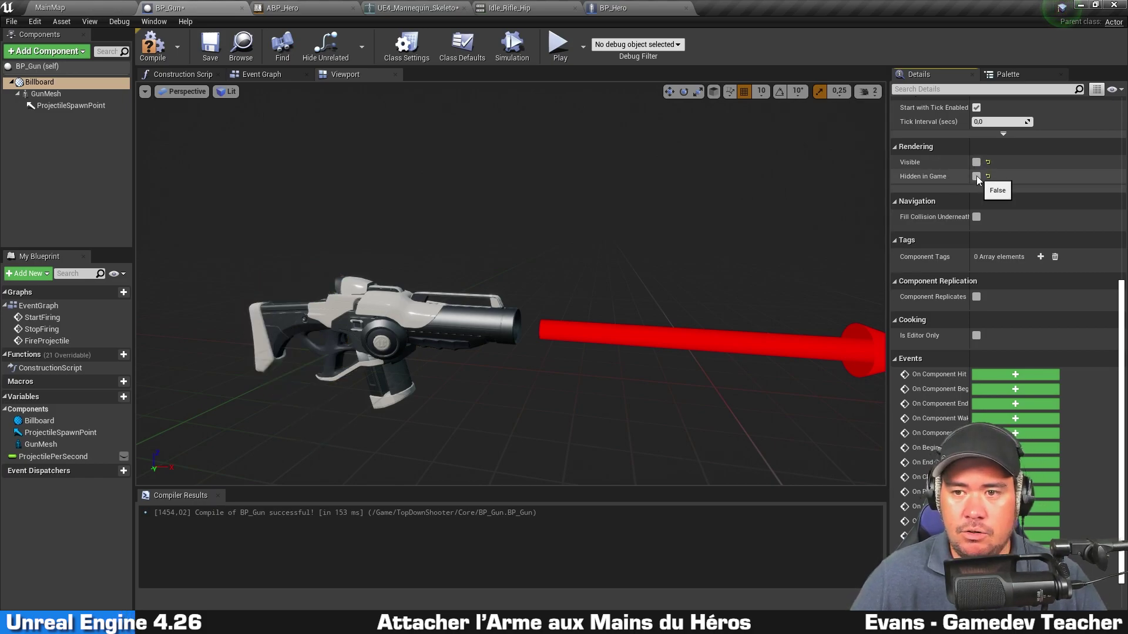
click(977, 176)
right_drag(669, 181, 634, 211)
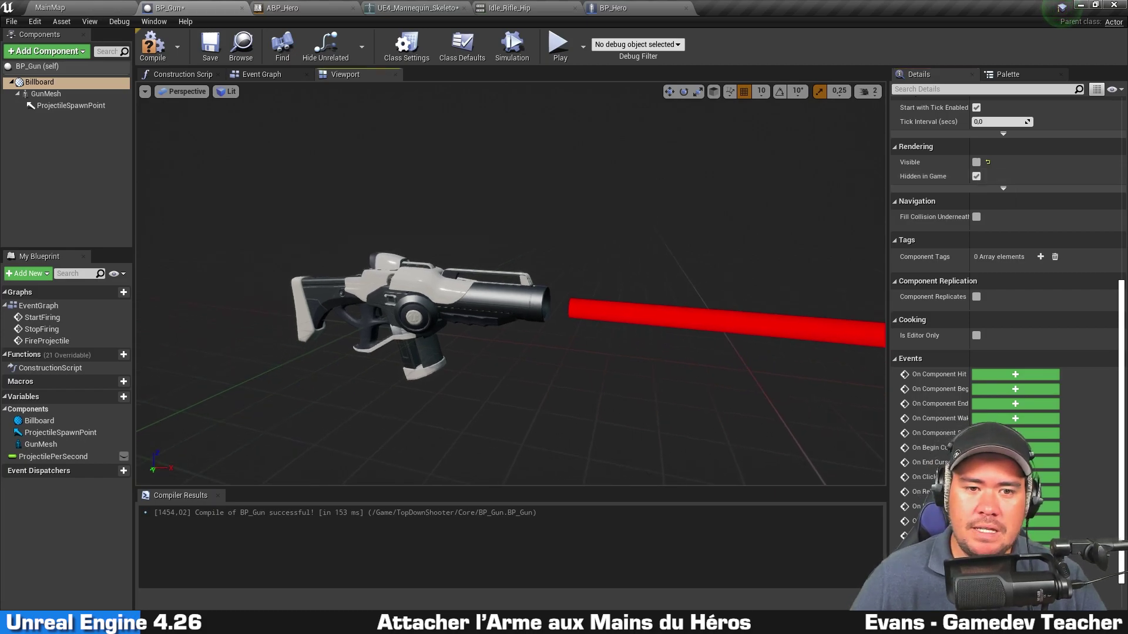
click(152, 46)
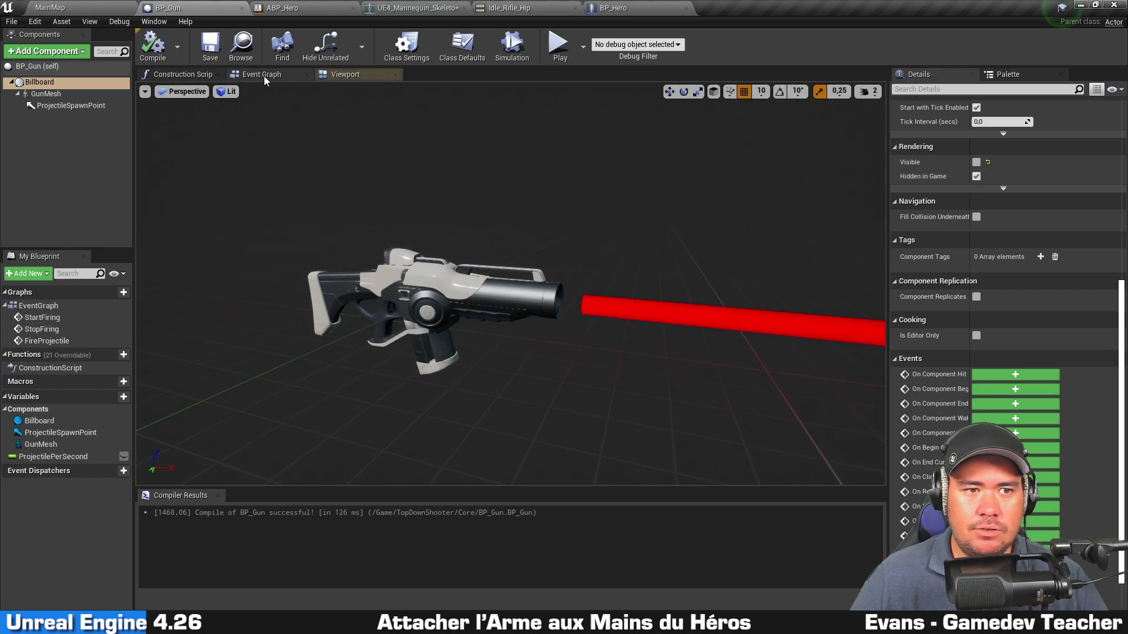
Back in BP_Hero, look over the armed hero, then open the Event Graph near Begin play
click(623, 8)
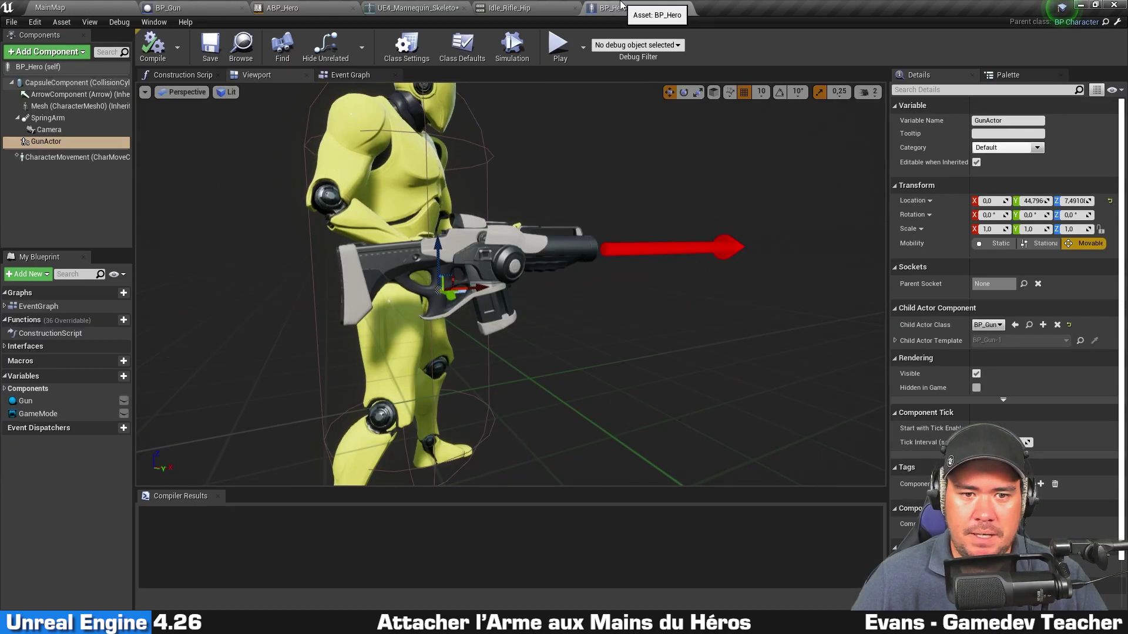
scroll(511, 282, up, 2)
mouse_move(511, 282)
right_down()
mouse_move(352, 282)
mouse_move(614, 268)
right_up()
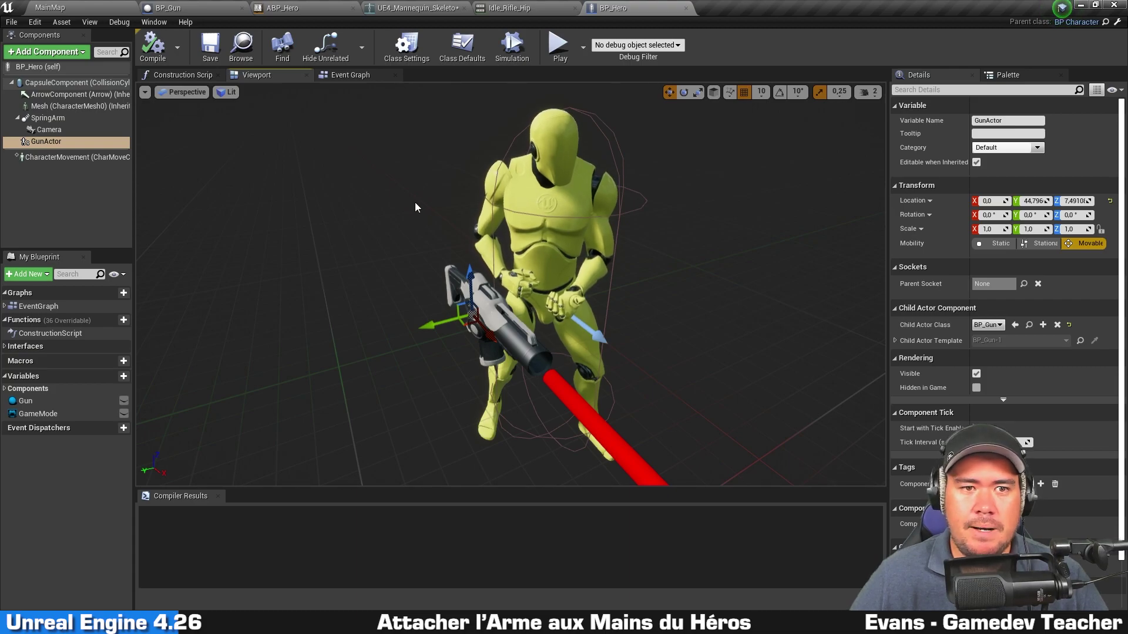
click(343, 74)
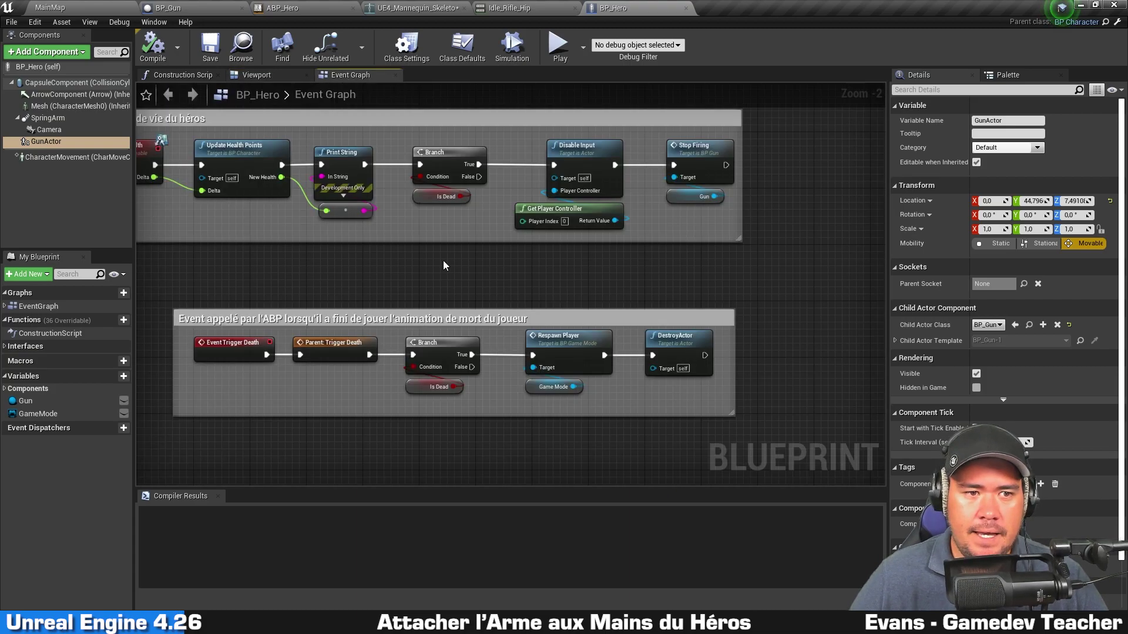
scroll(442, 260, down, 3)
right_drag(514, 234, 348, 297)
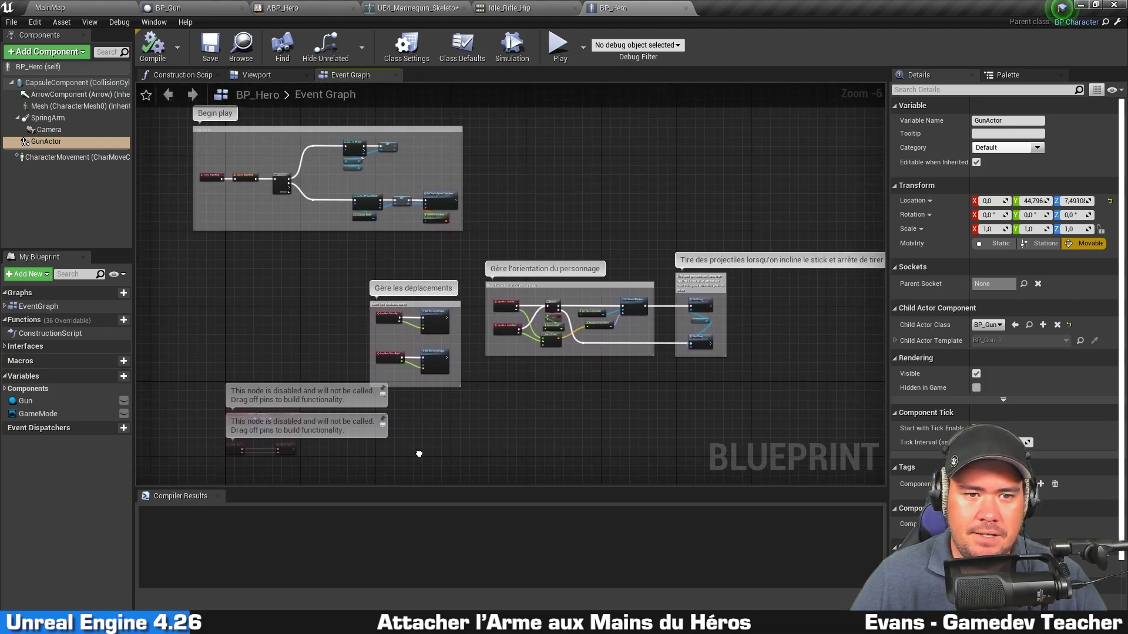
scroll(274, 224, up, 2)
right_drag(274, 224, 265, 286)
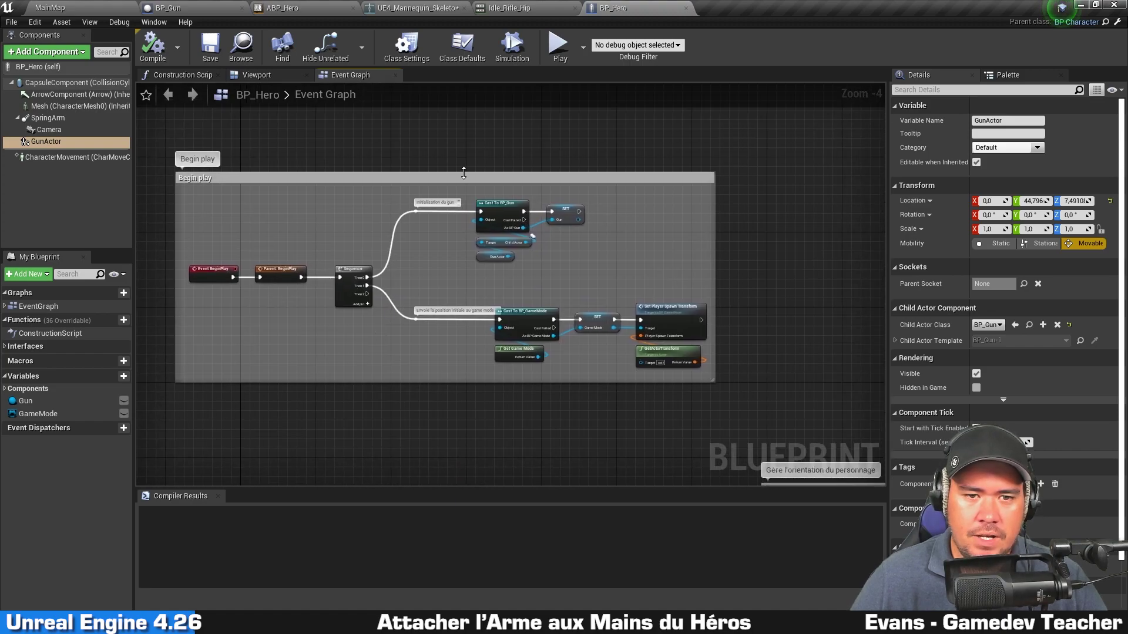
Move the Begin play comment up and select the game mode chain nodes
drag(462, 177, 467, 108)
scroll(461, 199, up, 2)
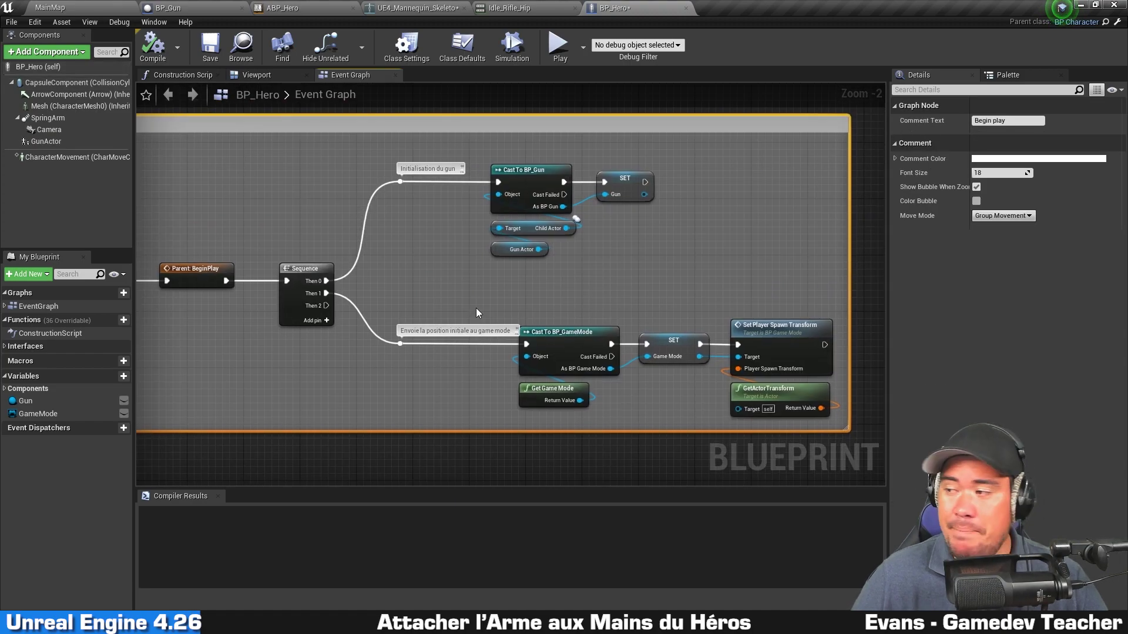
right_drag(520, 266, 598, 284)
click(598, 284)
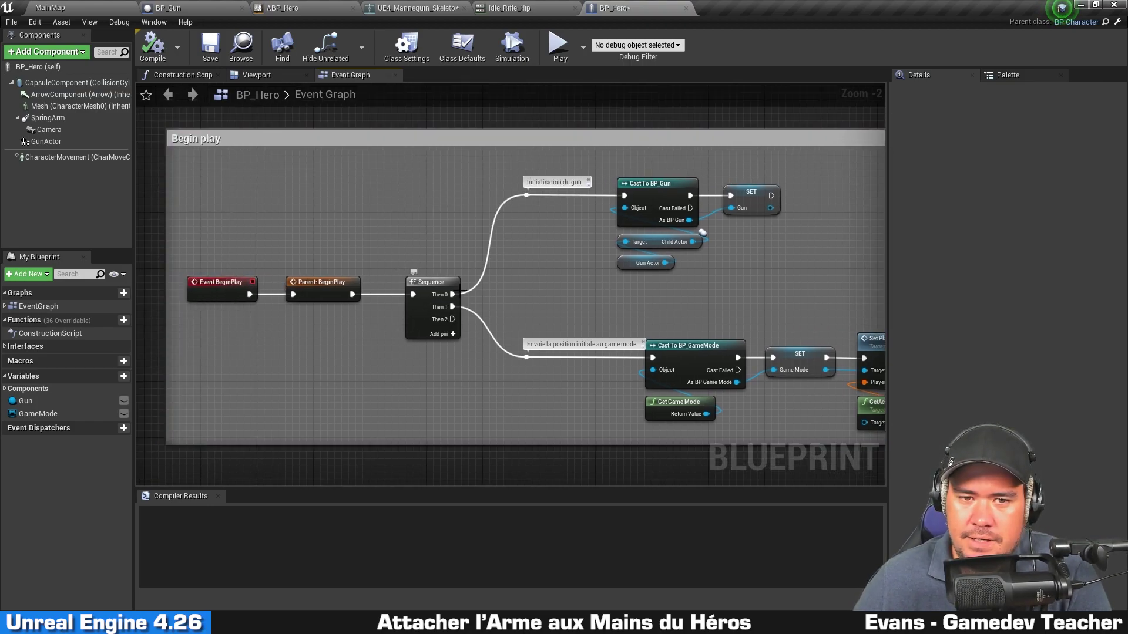
right_drag(754, 320, 662, 288)
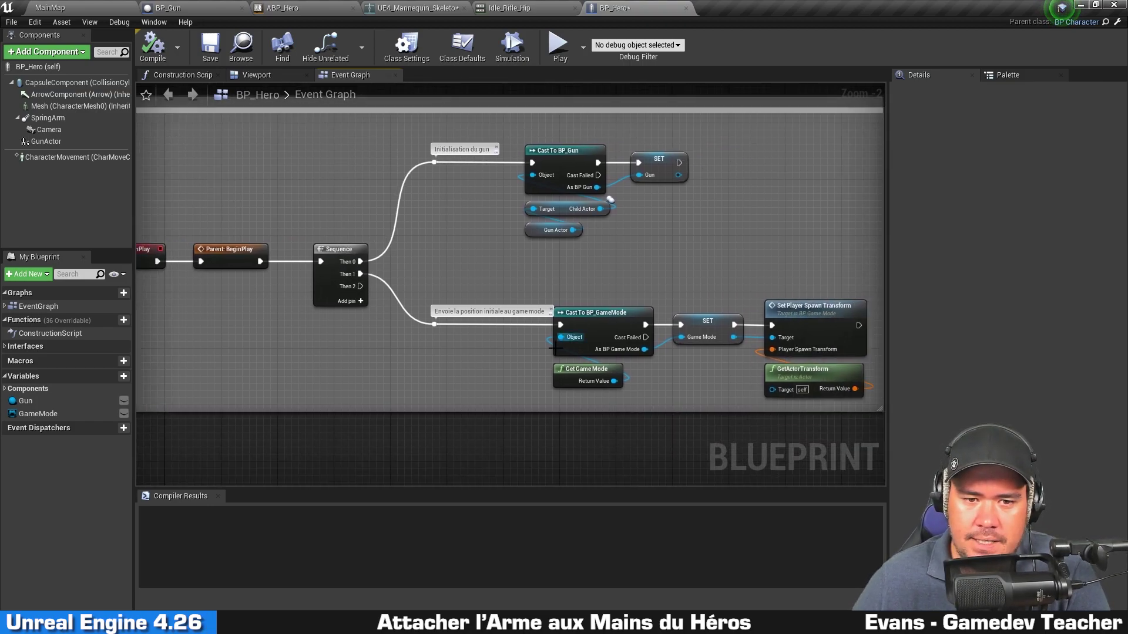
drag(414, 387, 855, 270)
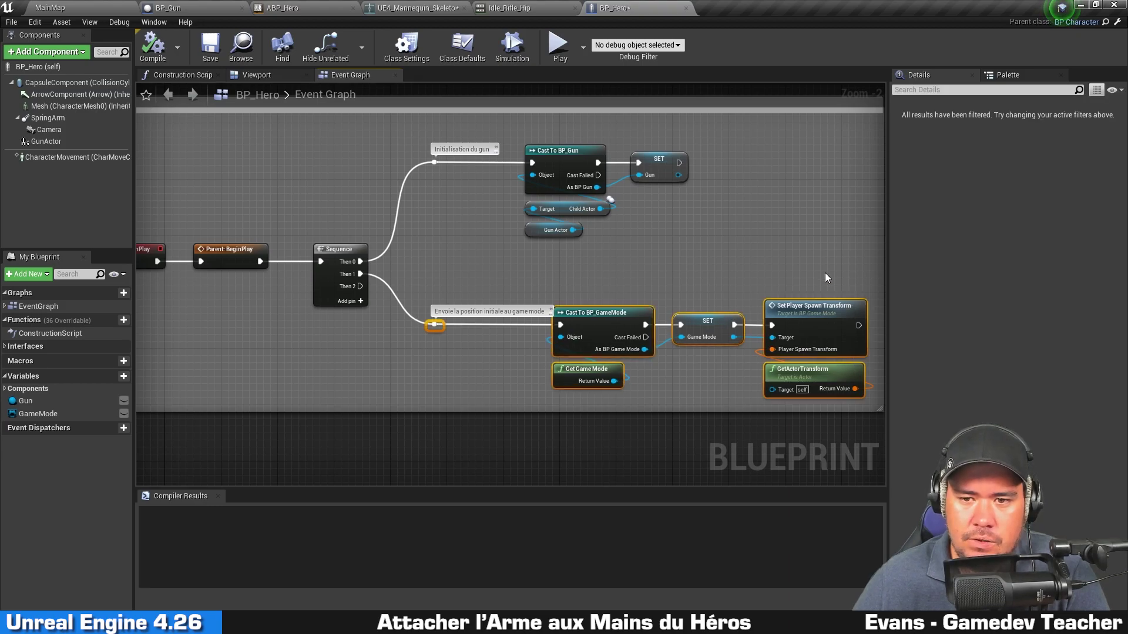
right_drag(760, 264, 713, 185)
Select the gun initialisation nodes and pull a new connection from the SET Gun output
scroll(713, 189, up, 2)
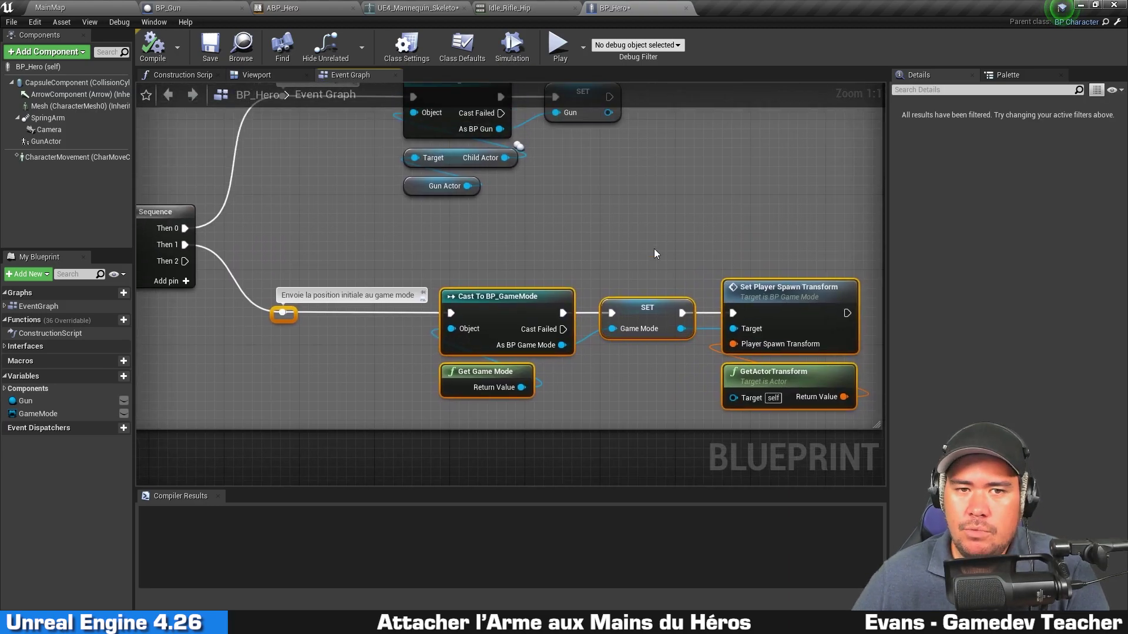
click(656, 252)
right_drag(656, 252, 624, 270)
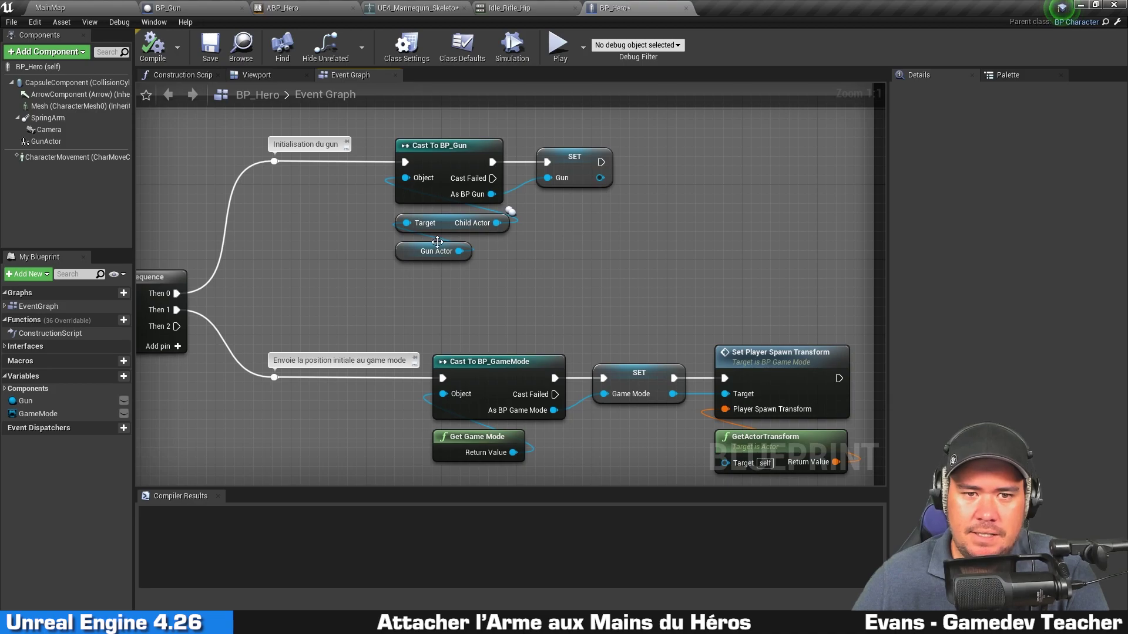
drag(504, 249, 654, 147)
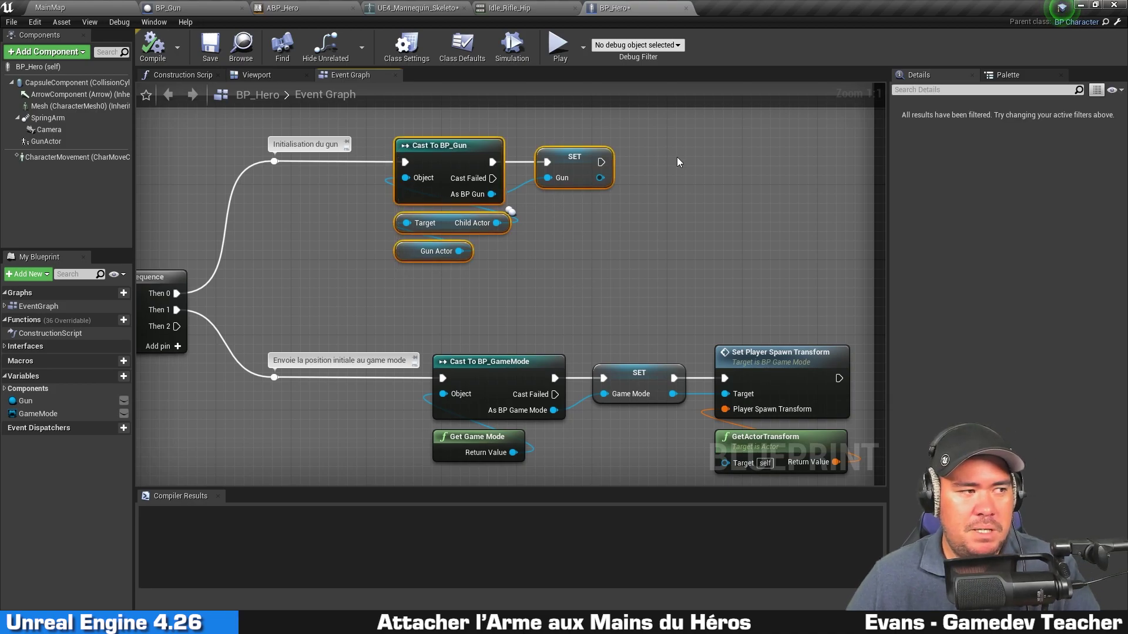
right_drag(677, 156, 570, 170)
drag(494, 190, 589, 191)
Place an AttachActorToComponent node after SET Gun and shift the game mode chain down for room
text(a)
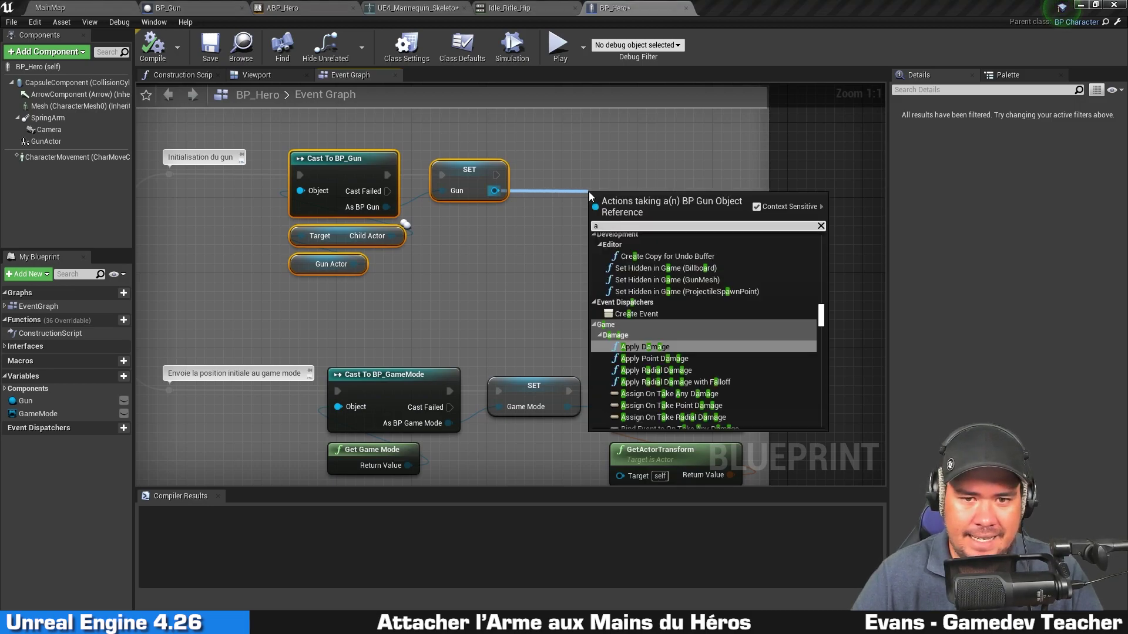
text(ttachactorto)
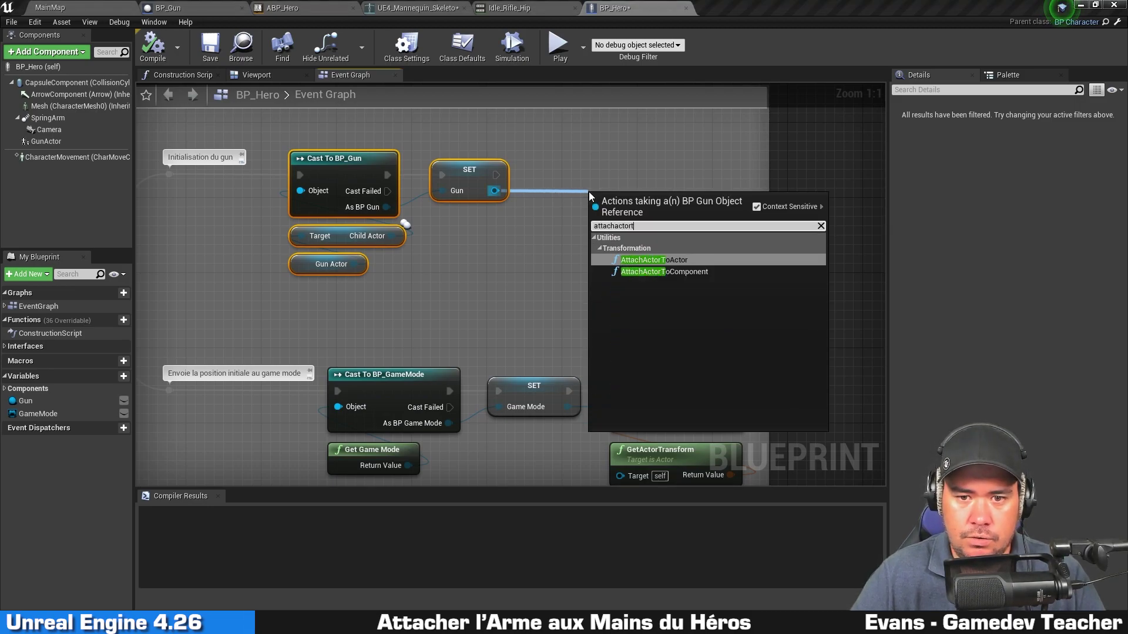
text(compo)
key(Return)
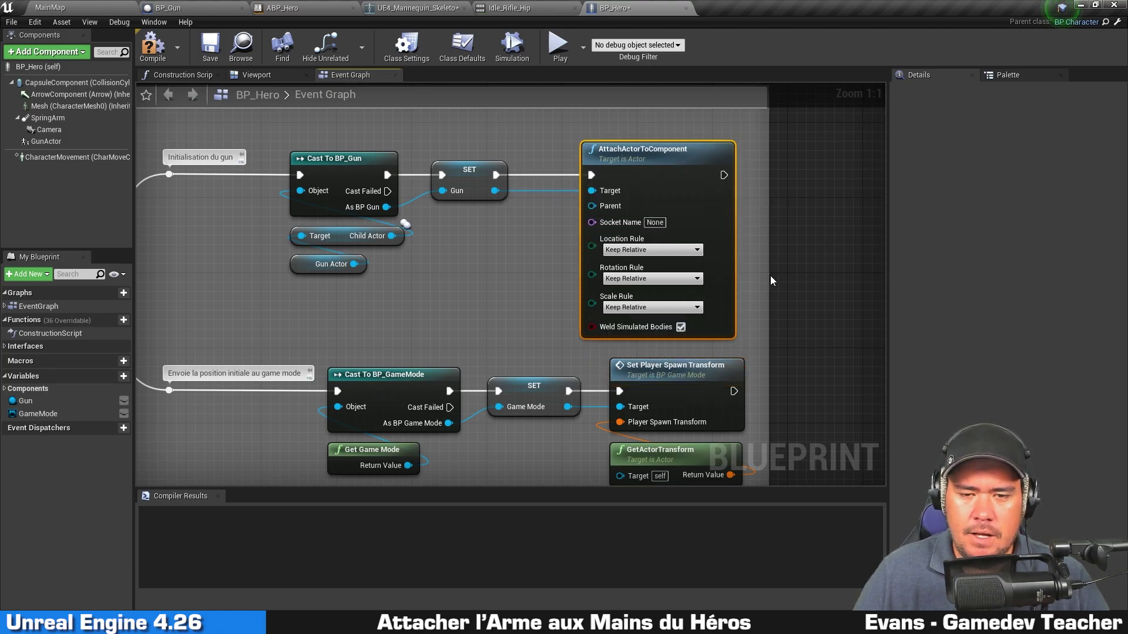
right_drag(793, 332, 797, 186)
drag(213, 388, 754, 203)
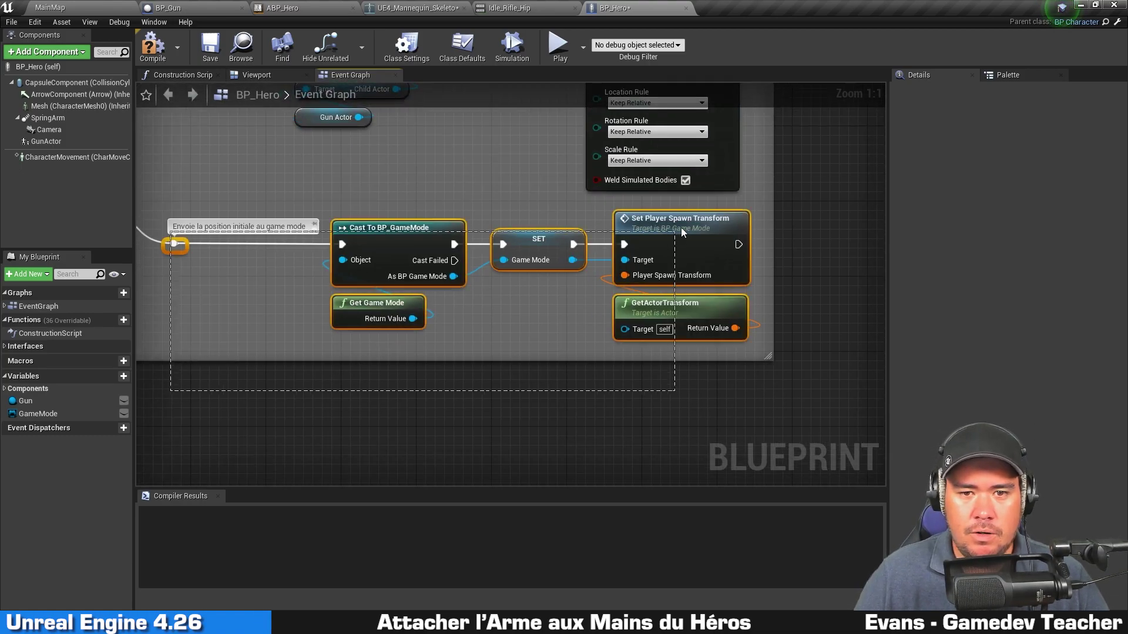
drag(701, 228, 683, 256)
right_drag(708, 221, 692, 373)
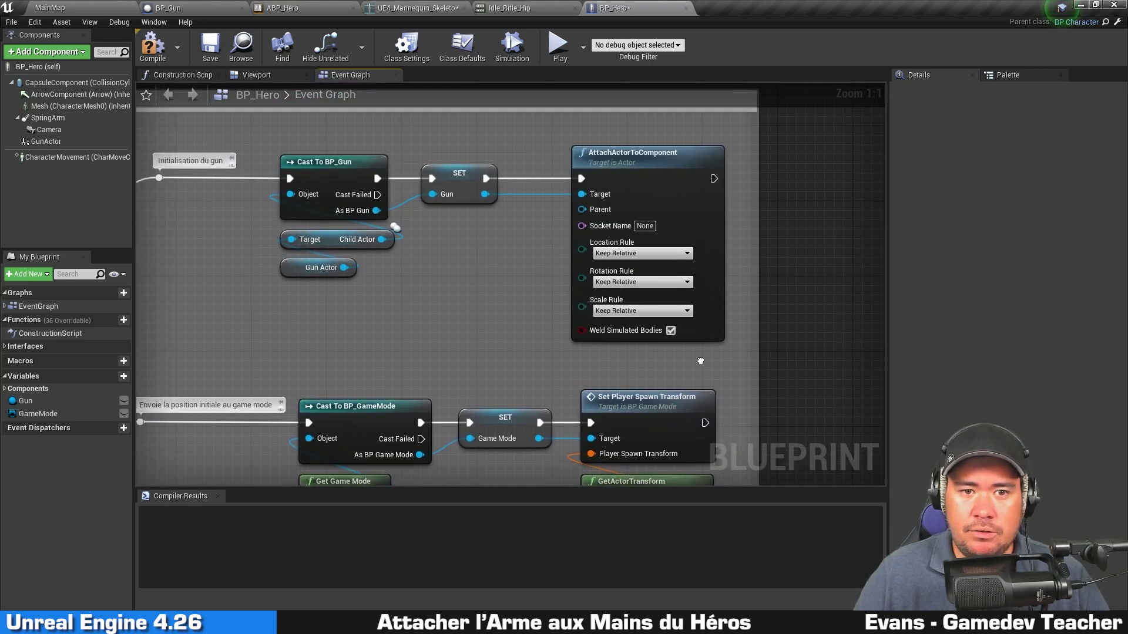
click(485, 206)
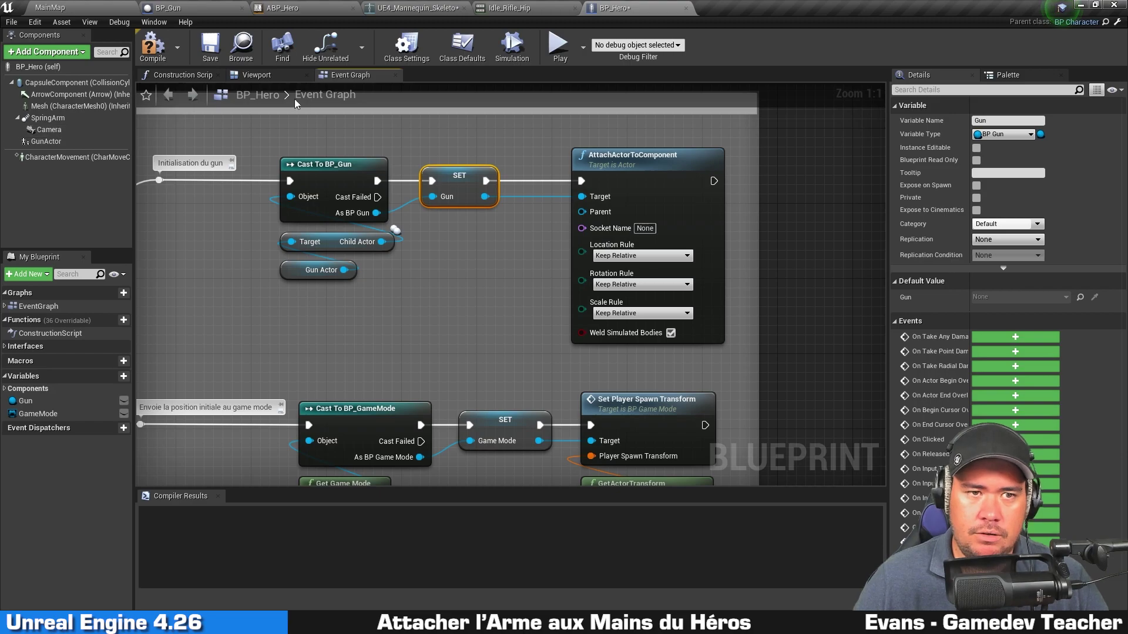
right_drag(491, 224, 494, 252)
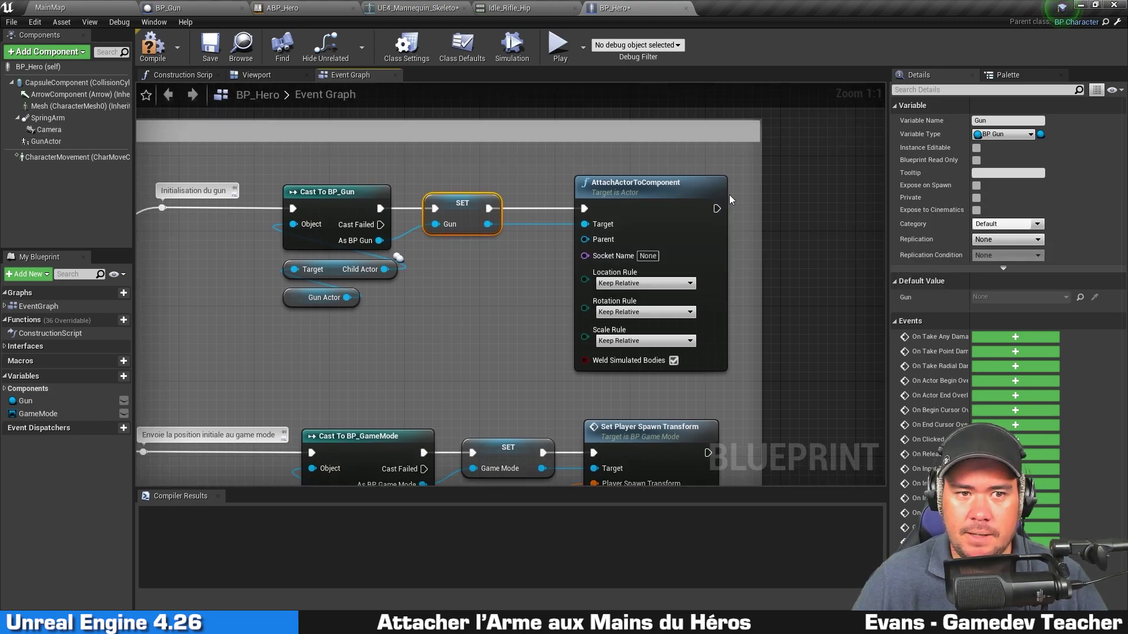
Drag a Mesh reference into the Event Graph and connect it to the attach node's Parent
click(276, 80)
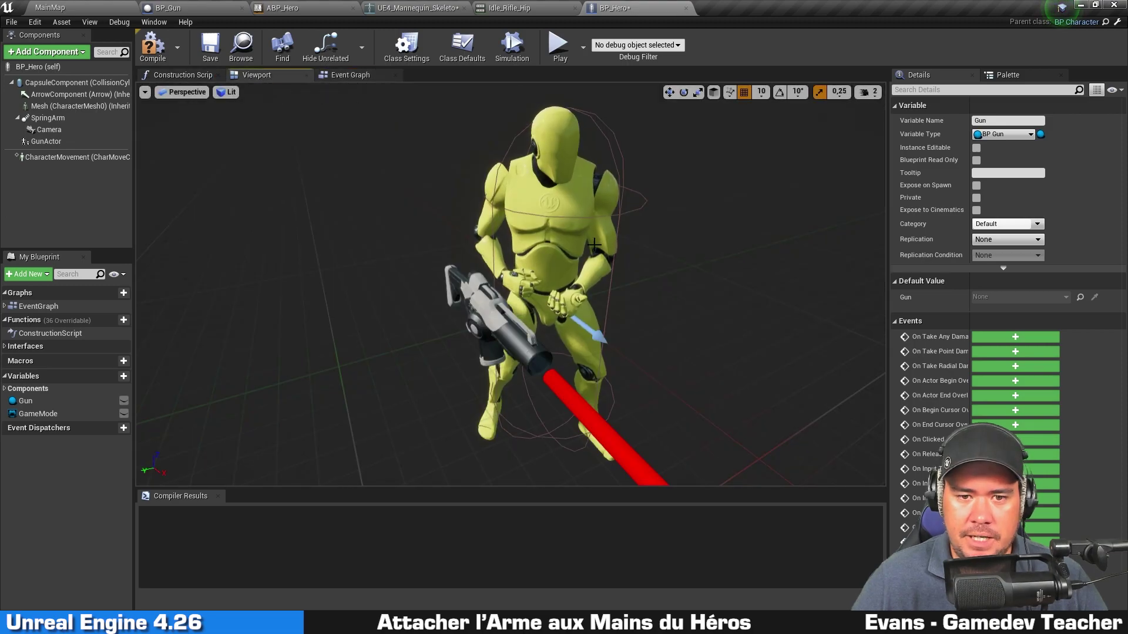
click(546, 247)
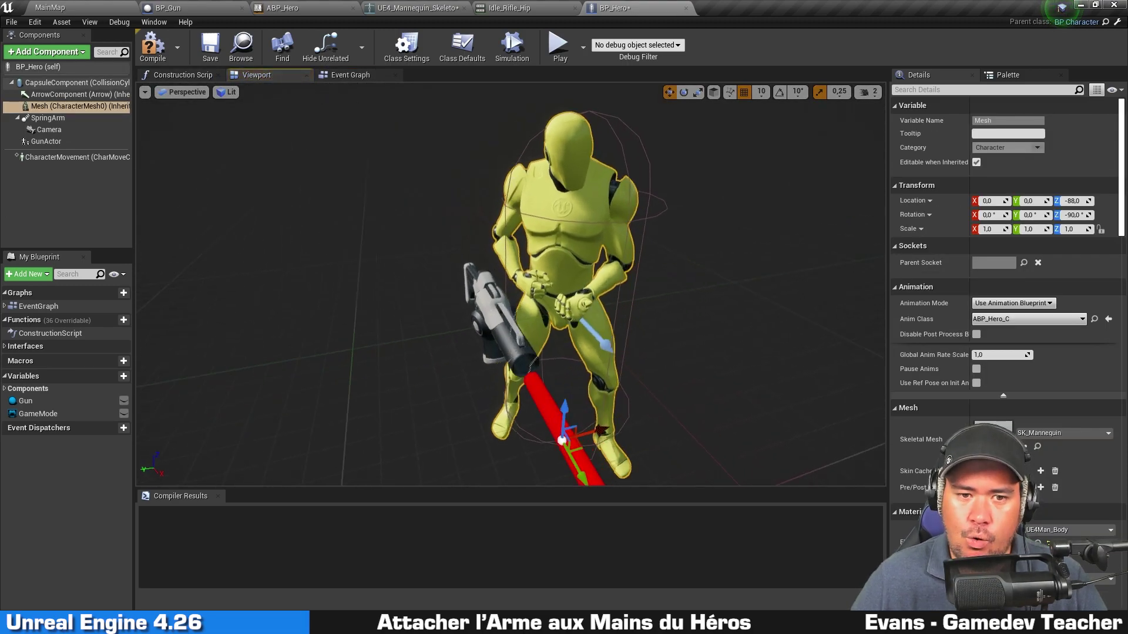
alt+drag(546, 246, 730, 225)
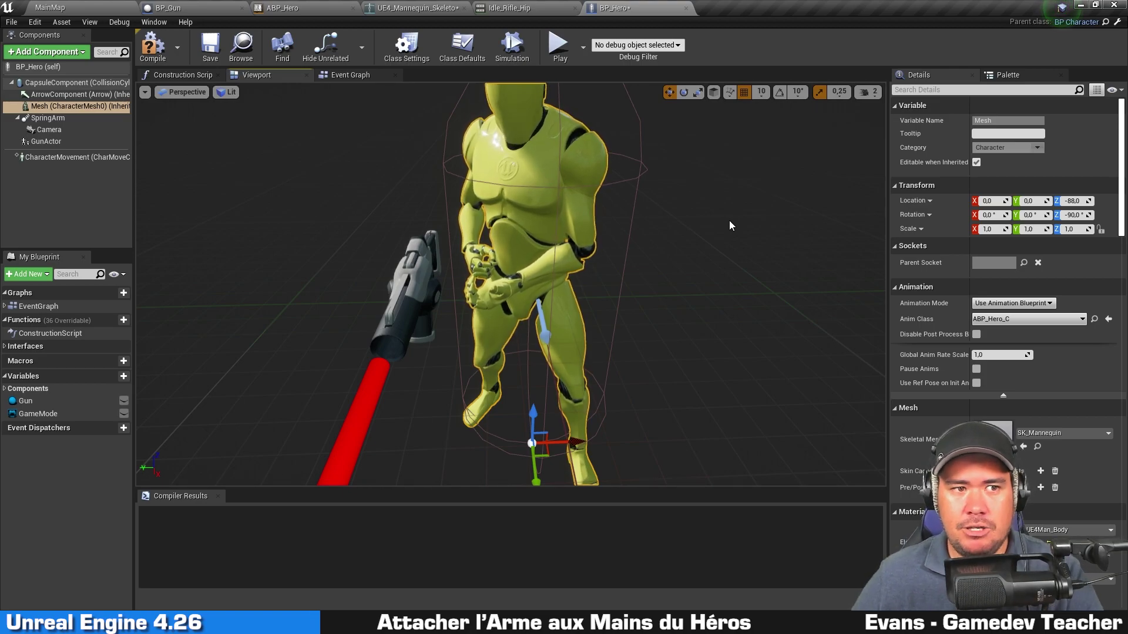
click(341, 76)
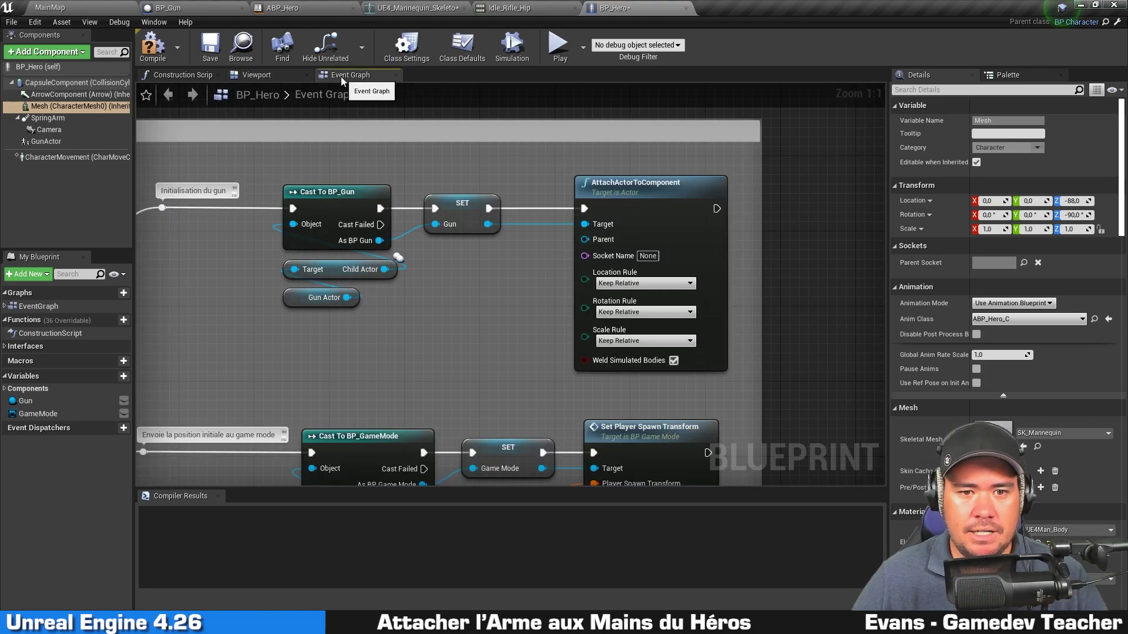
drag(52, 110, 308, 118)
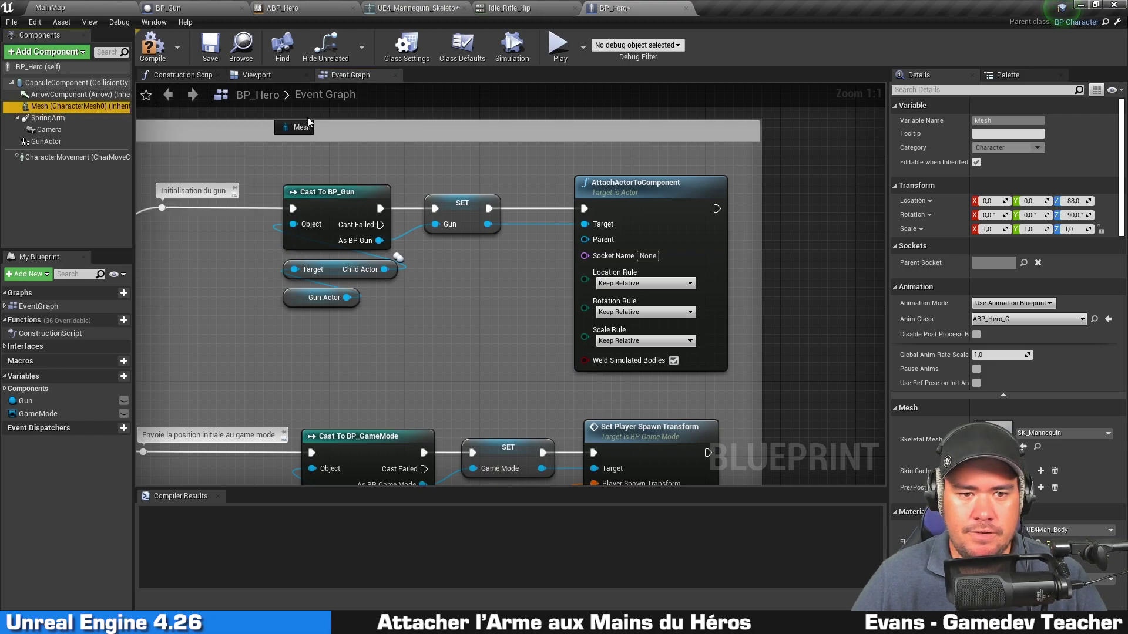
drag(422, 302, 418, 317)
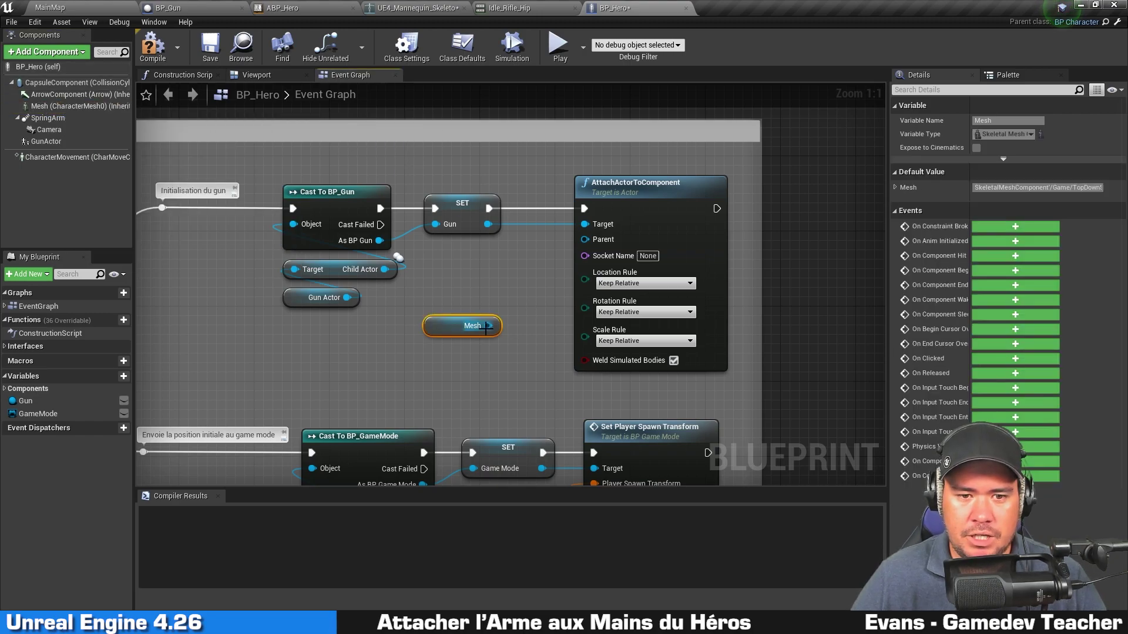
drag(488, 326, 585, 239)
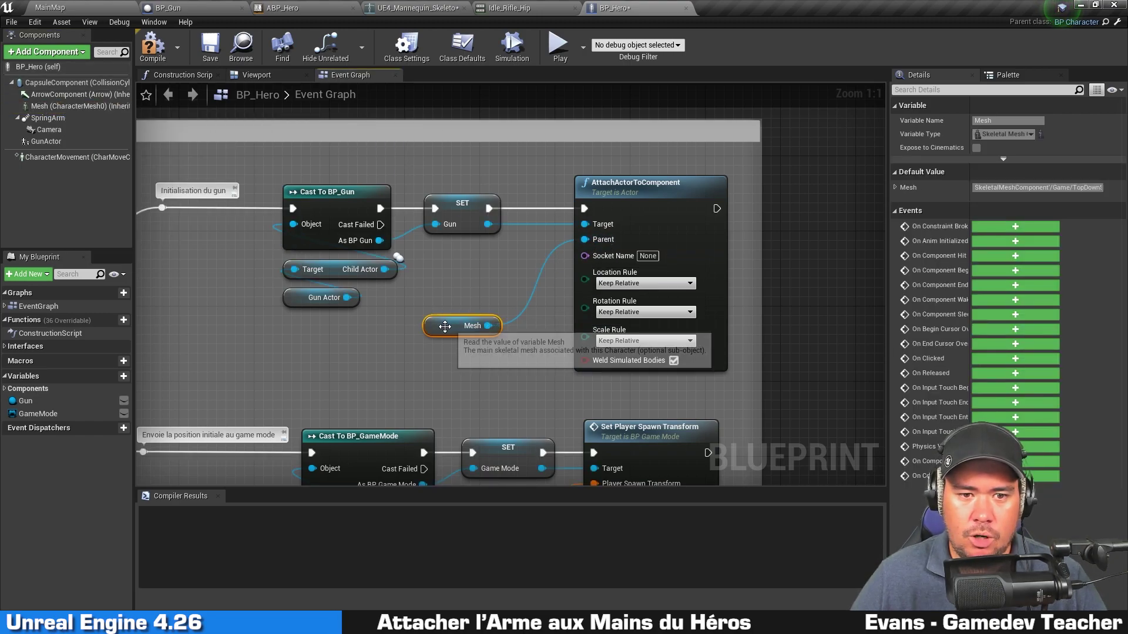
Align the Mesh node under the SET Gun node and select the Socket Name field
drag(445, 327, 453, 261)
click(462, 213)
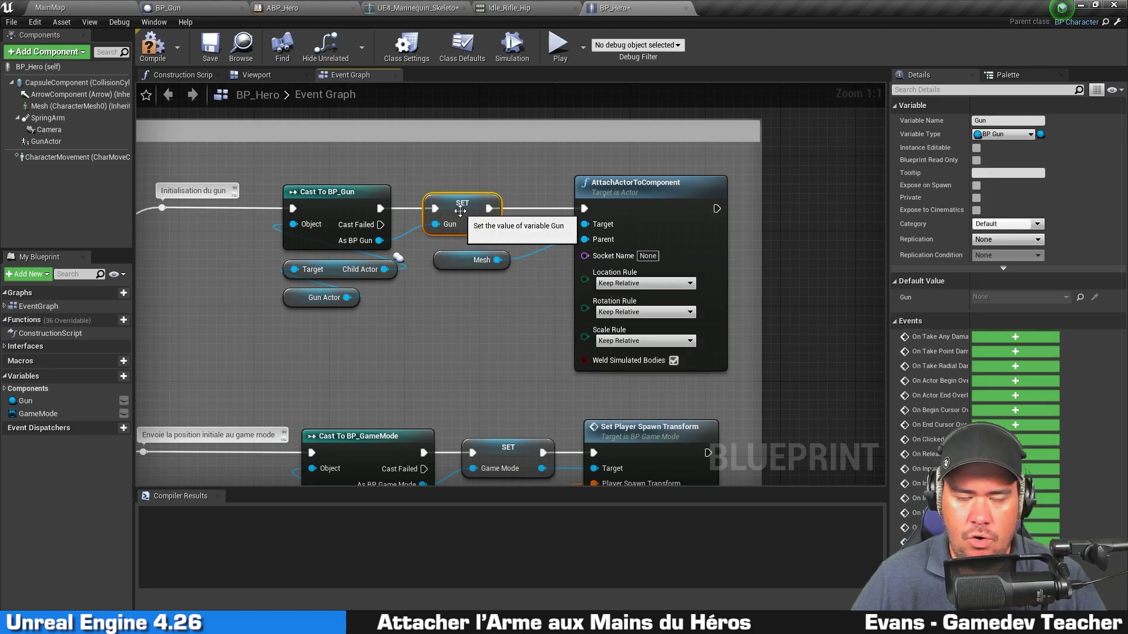
click(482, 260)
ctrl+click(470, 203)
key(shift+a)
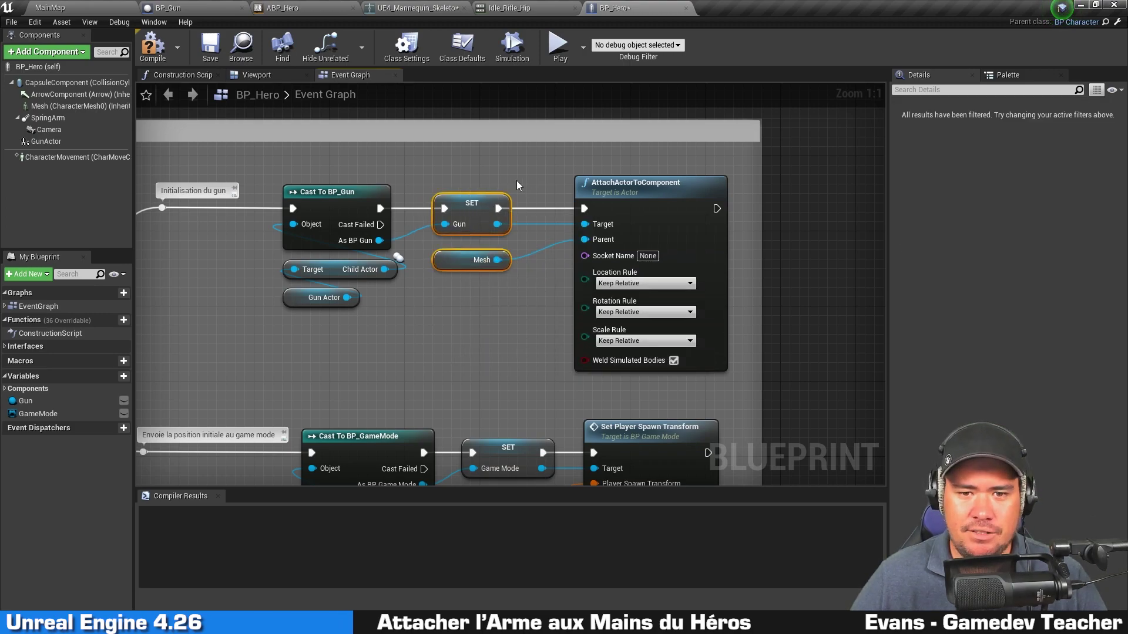
click(517, 182)
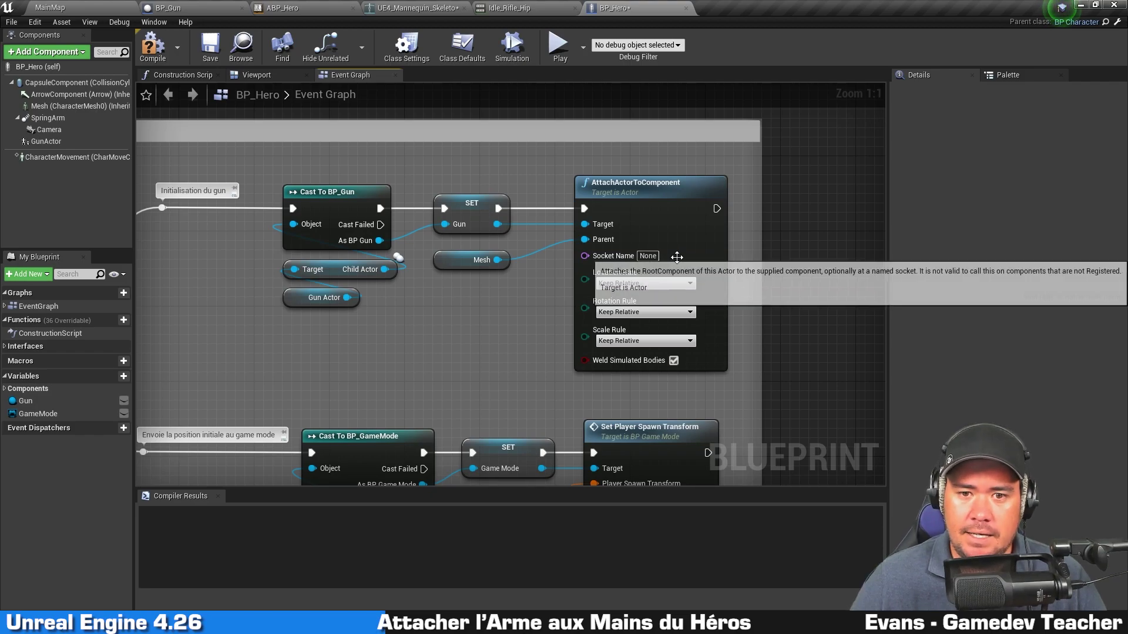
click(648, 256)
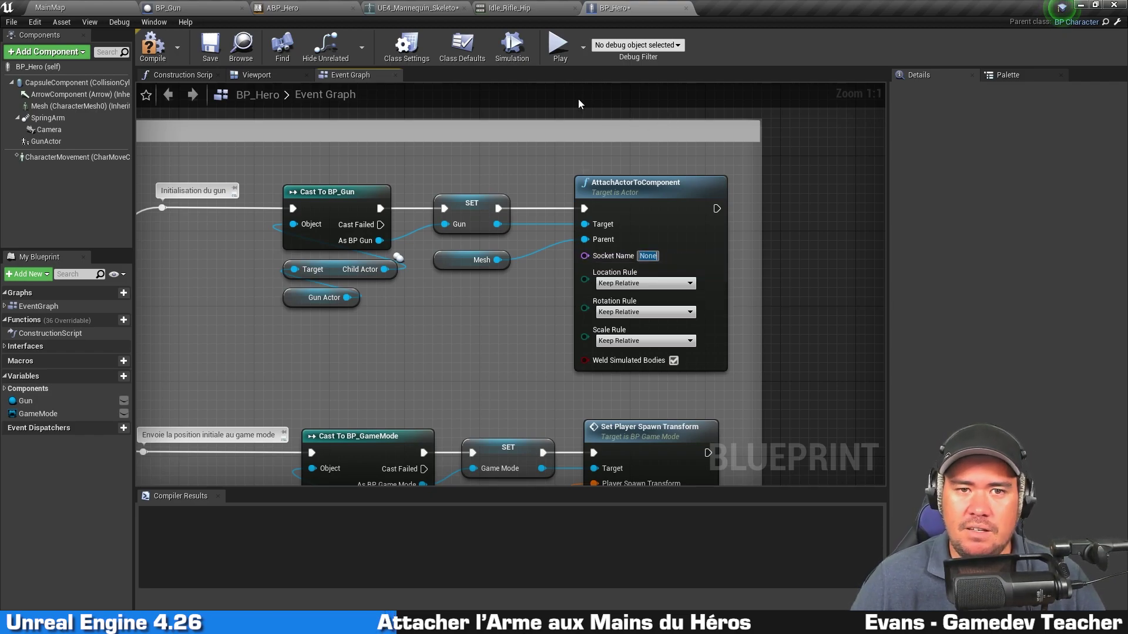
click(522, 8)
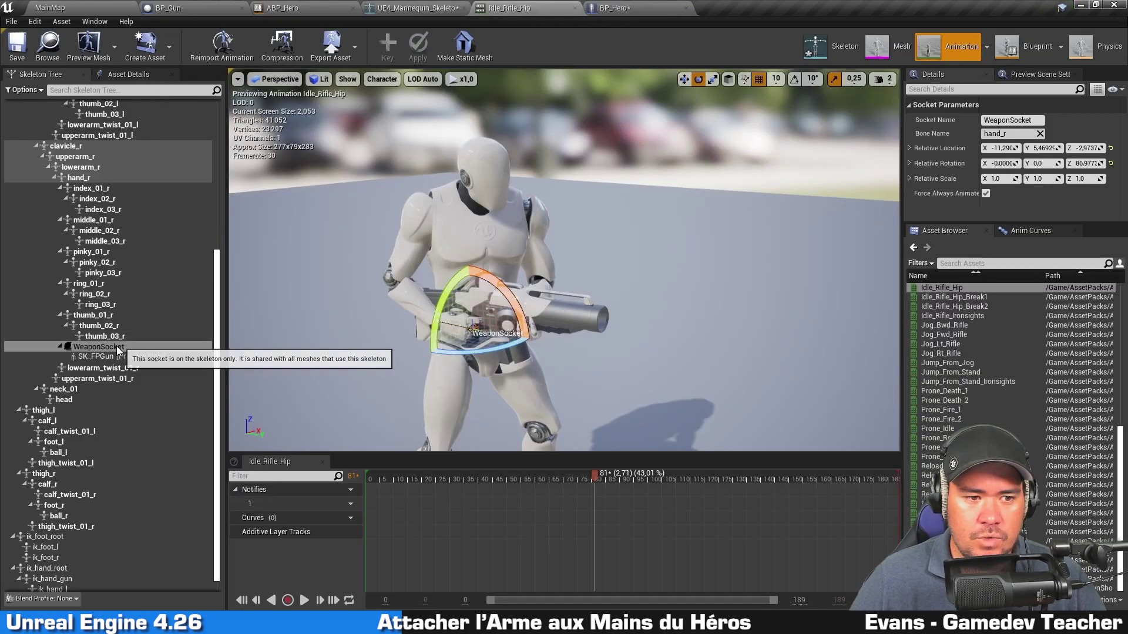
double_click(94, 347)
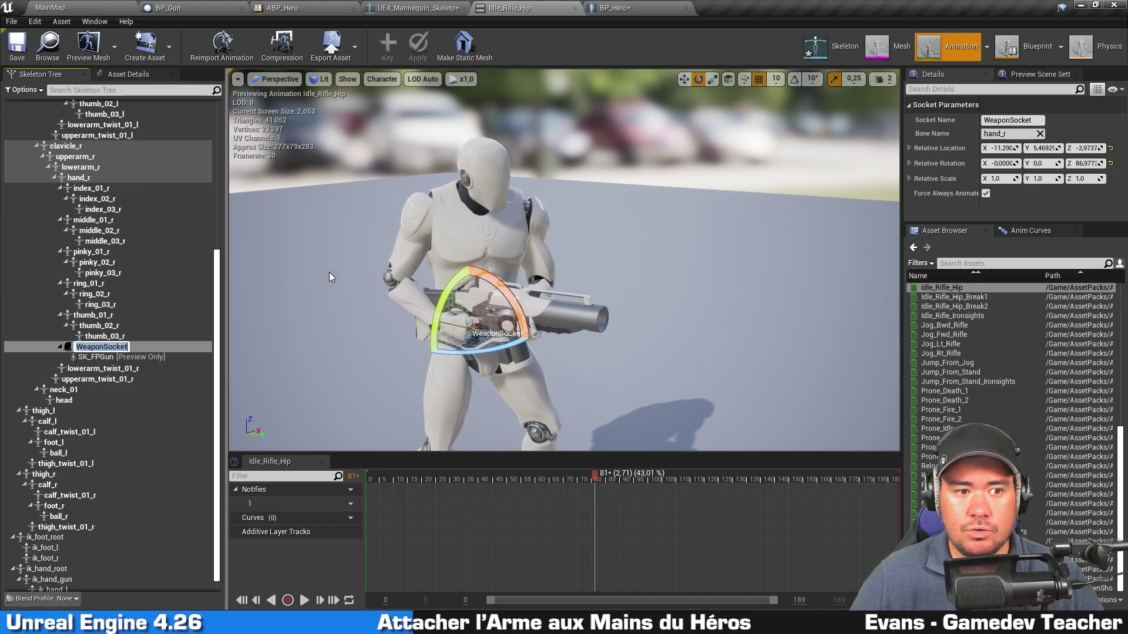
click(170, 364)
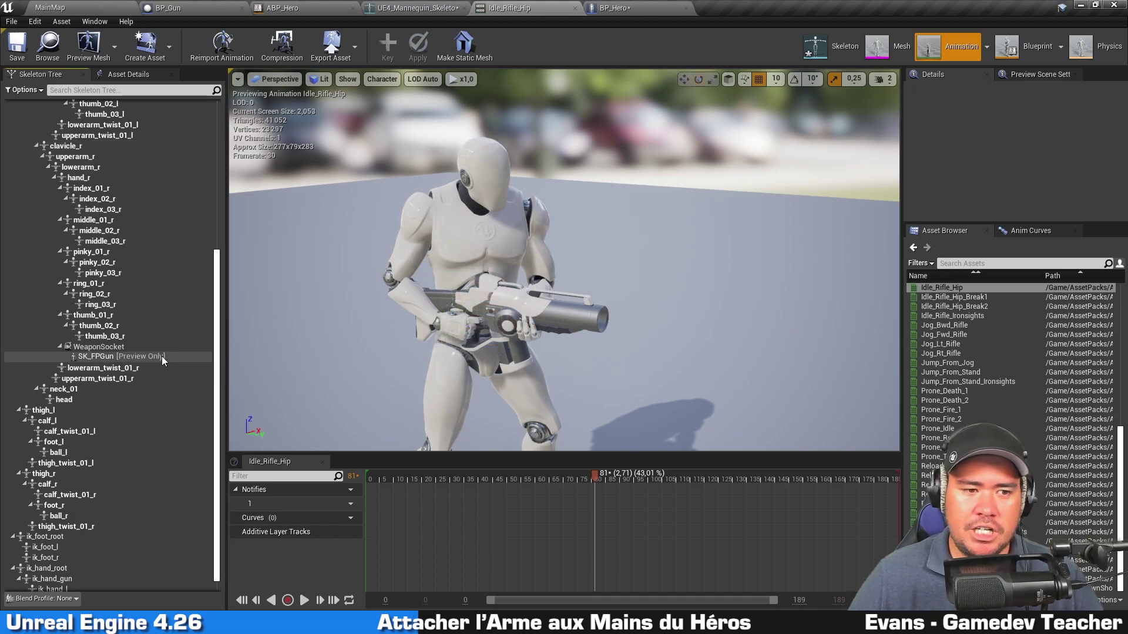
click(147, 353)
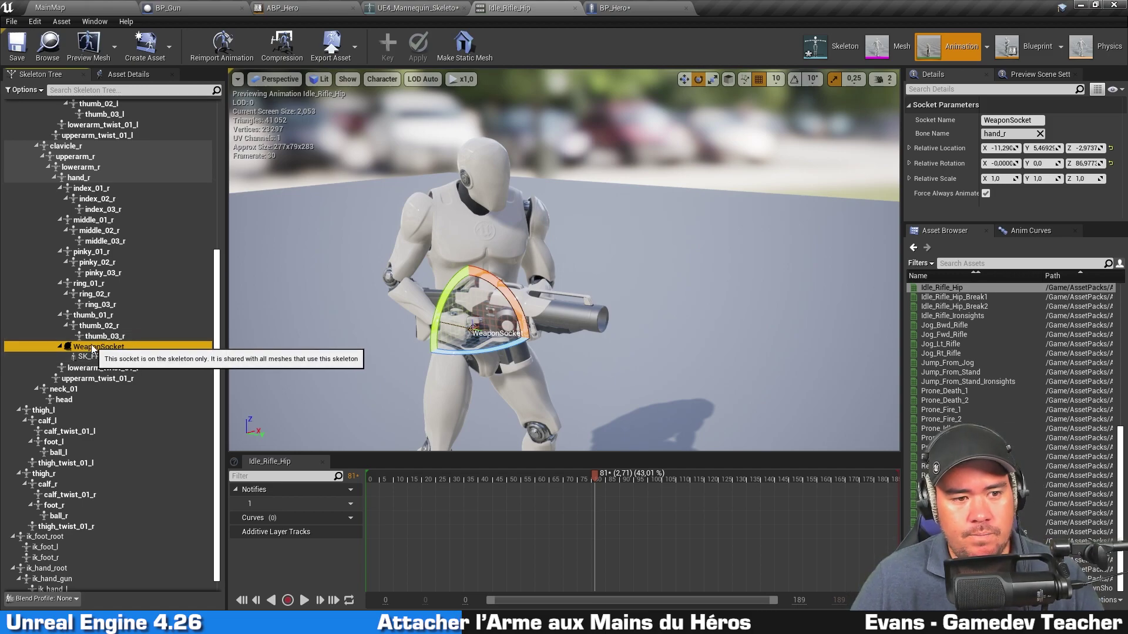
click(92, 348)
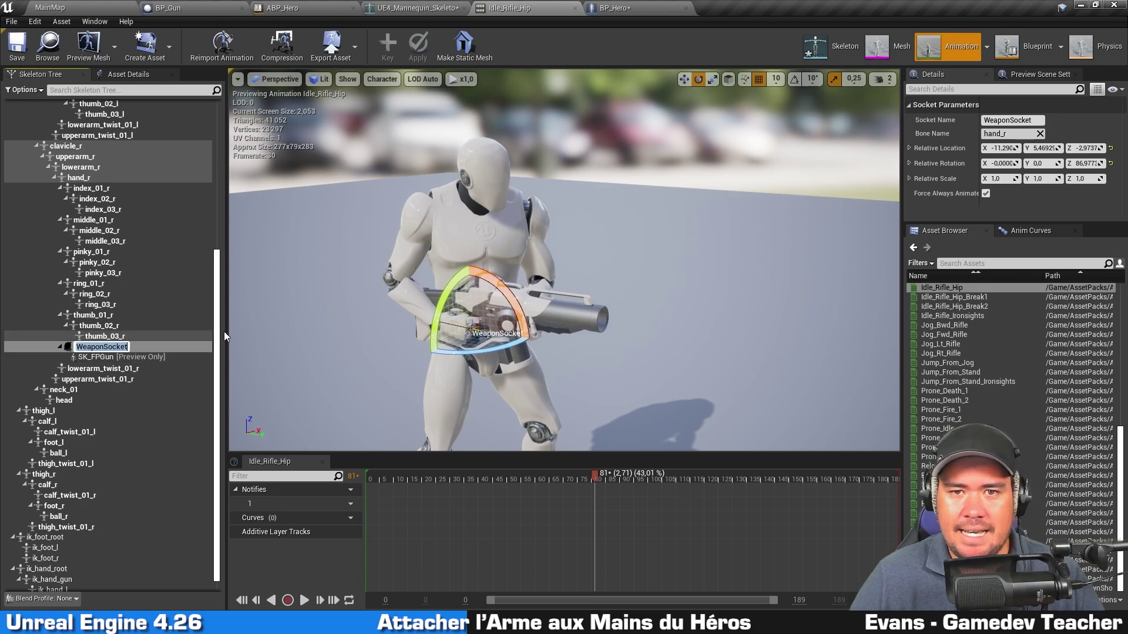
click(644, 12)
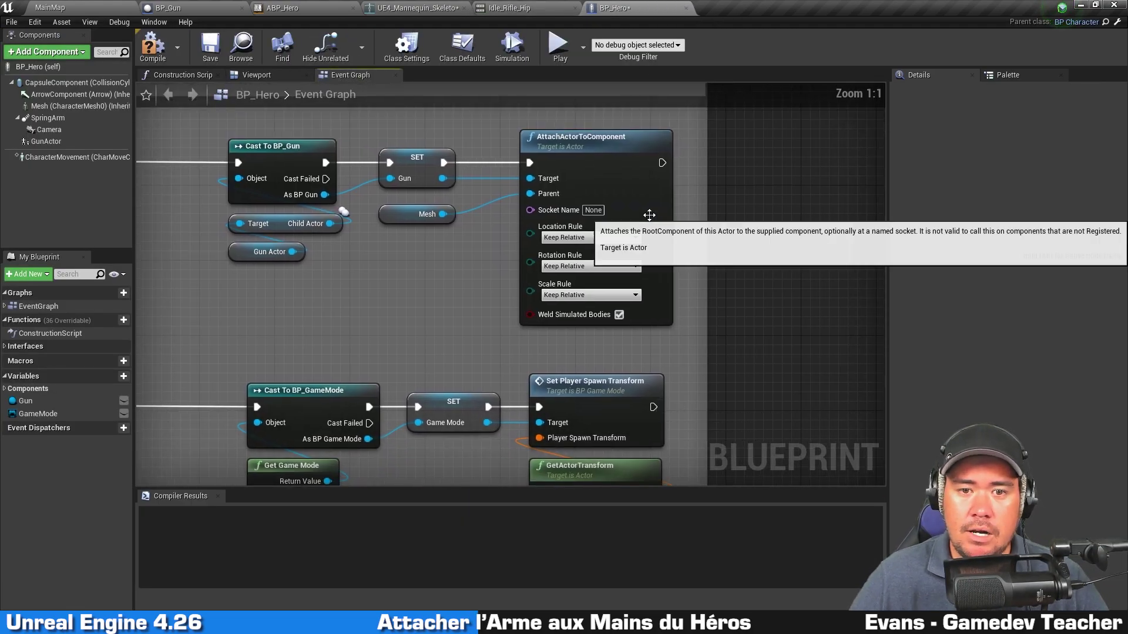
Set the attach node's Socket Name to WeaponSocket
click(593, 210)
text(WeaponSocket)
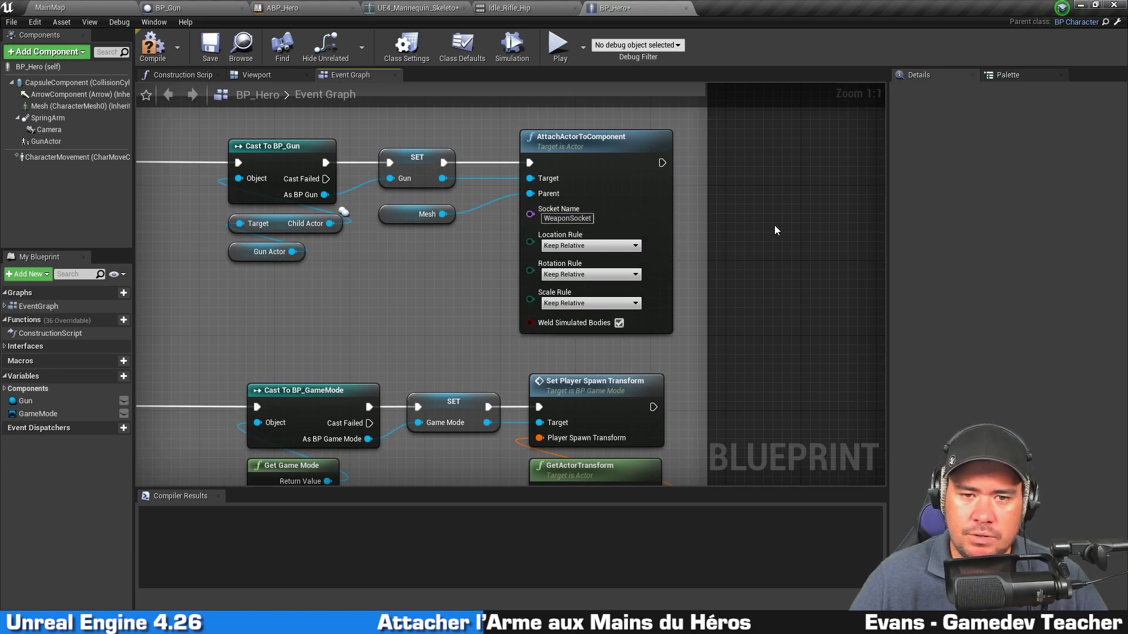
key(Return)
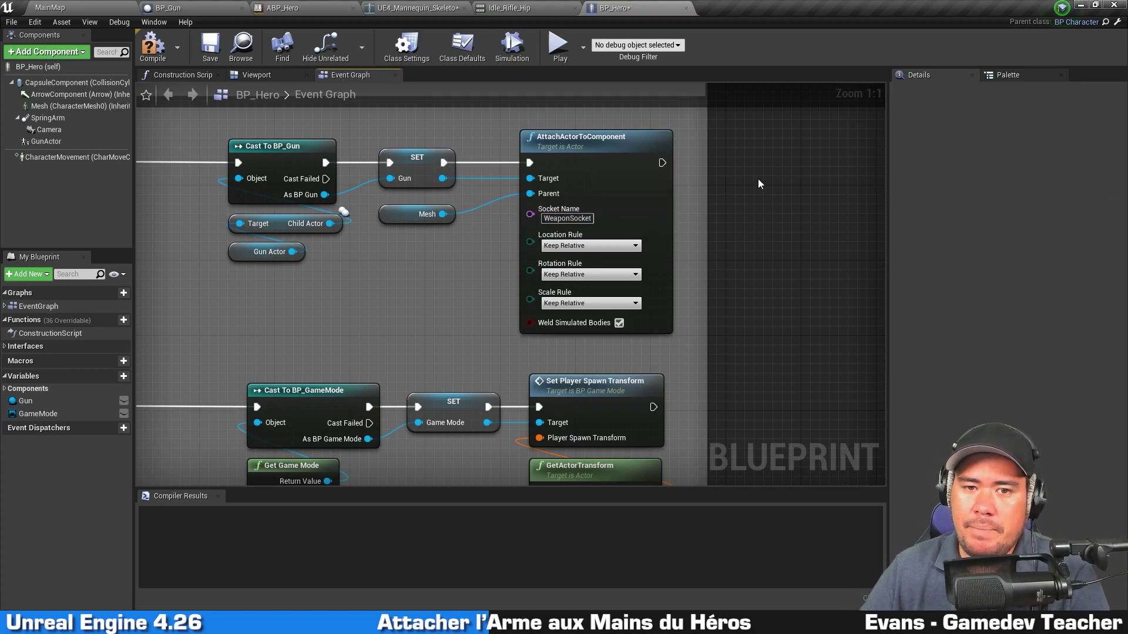
click(414, 166)
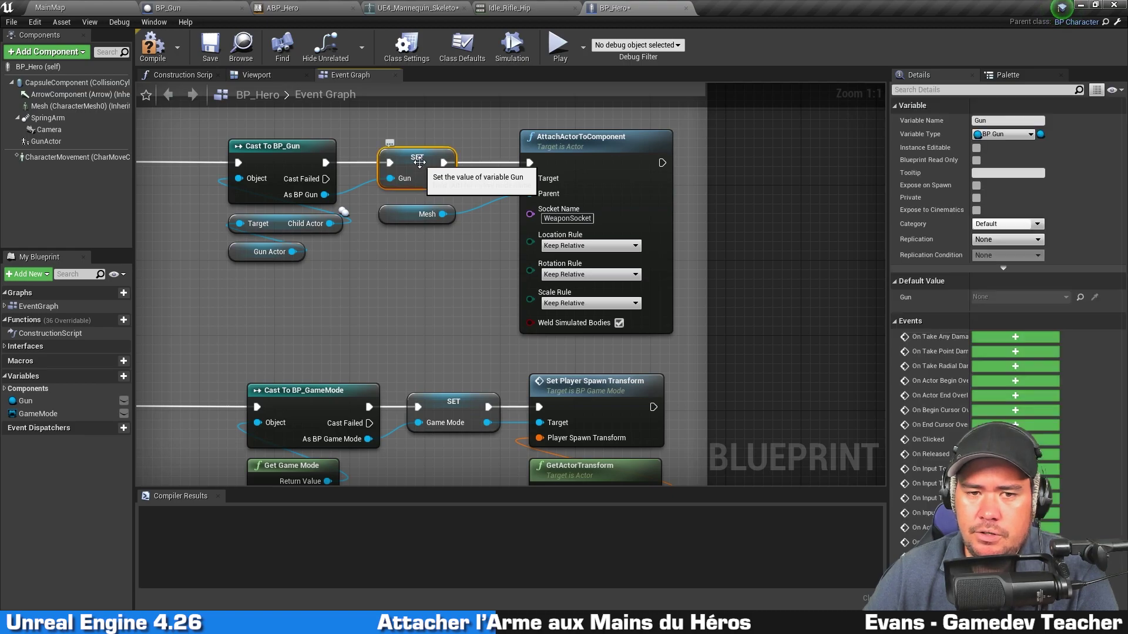
click(414, 214)
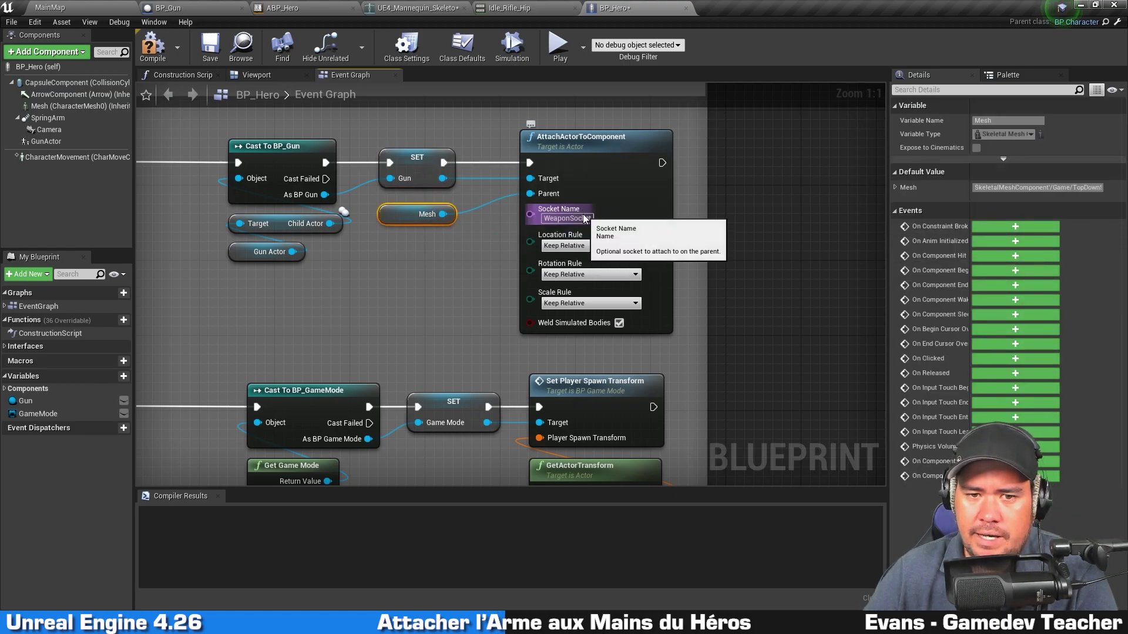
right_drag(677, 262, 656, 242)
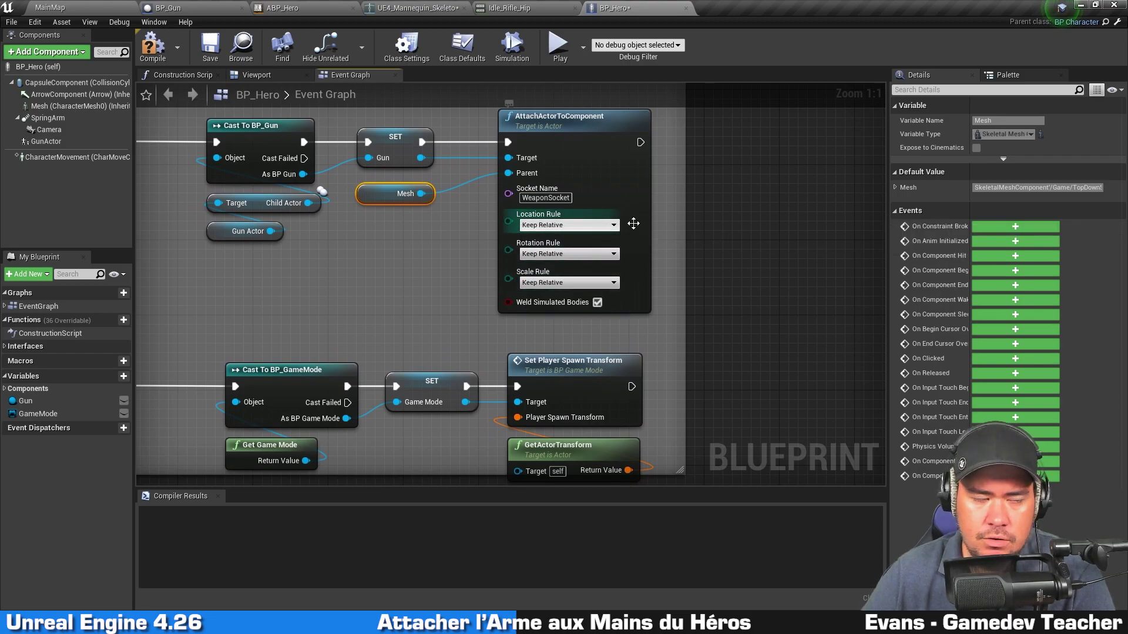
Set the Location, Rotation and Scale Rules all to Snap to Target
click(600, 226)
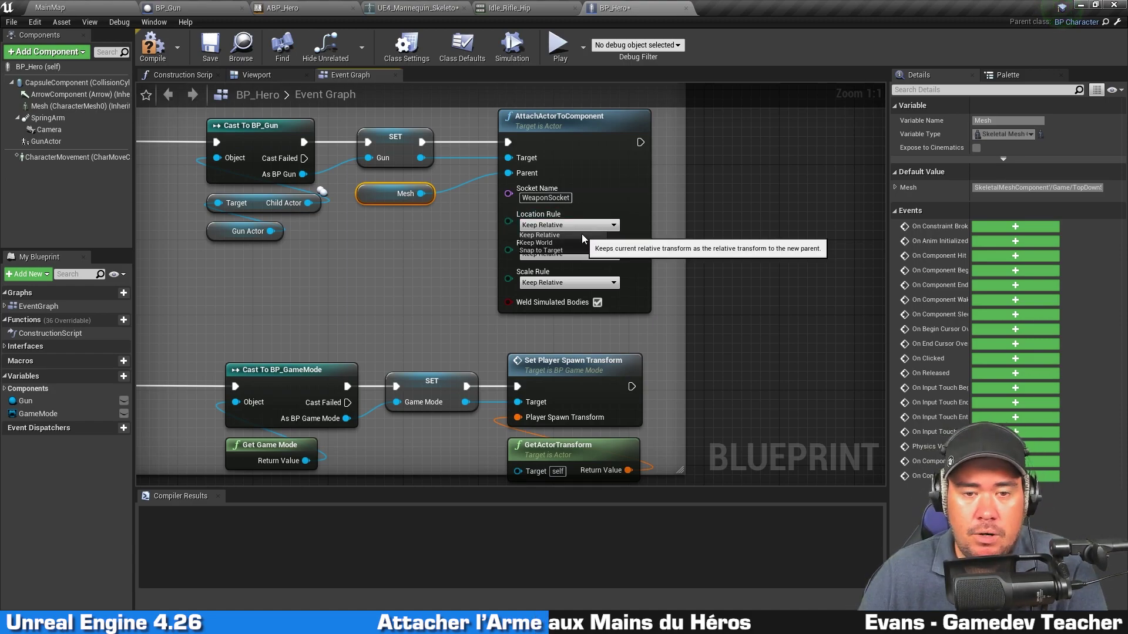
click(390, 298)
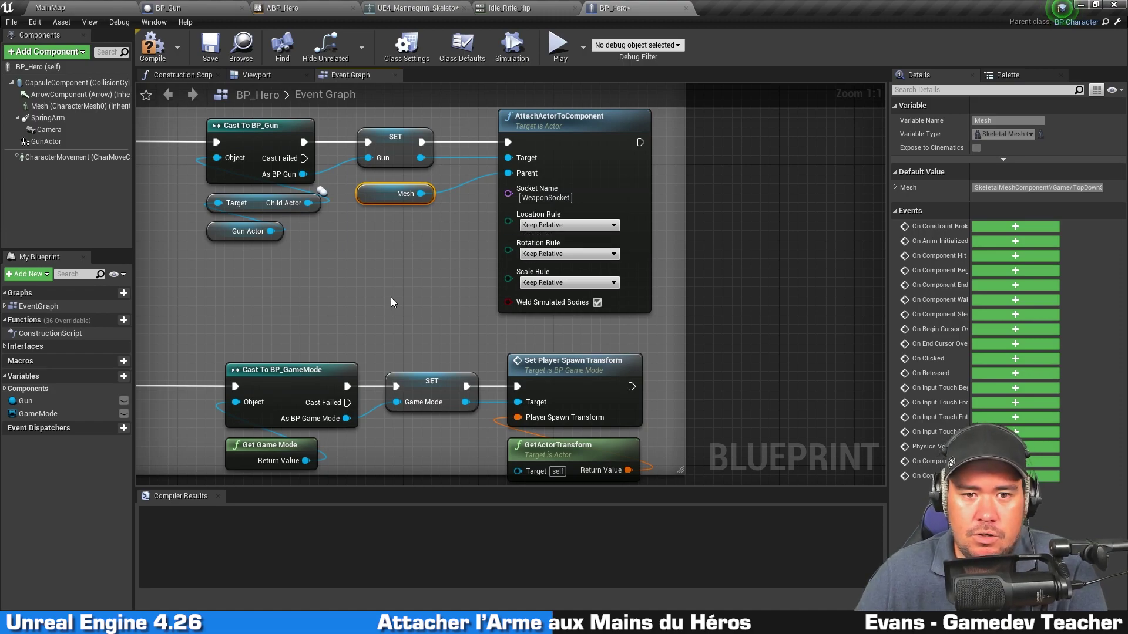
click(577, 227)
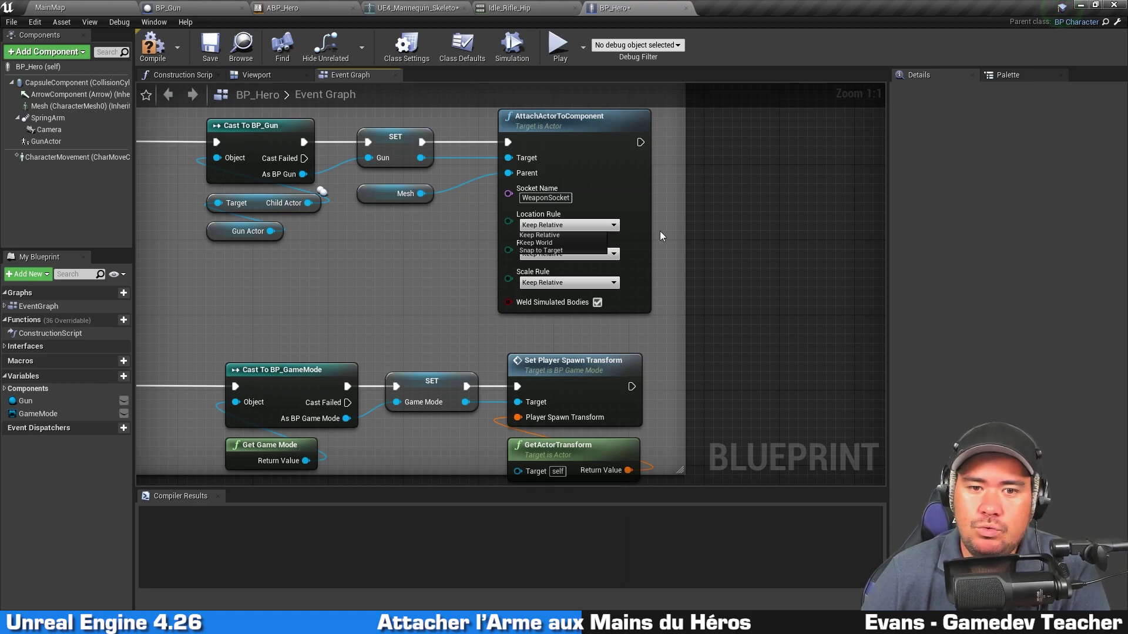
click(576, 251)
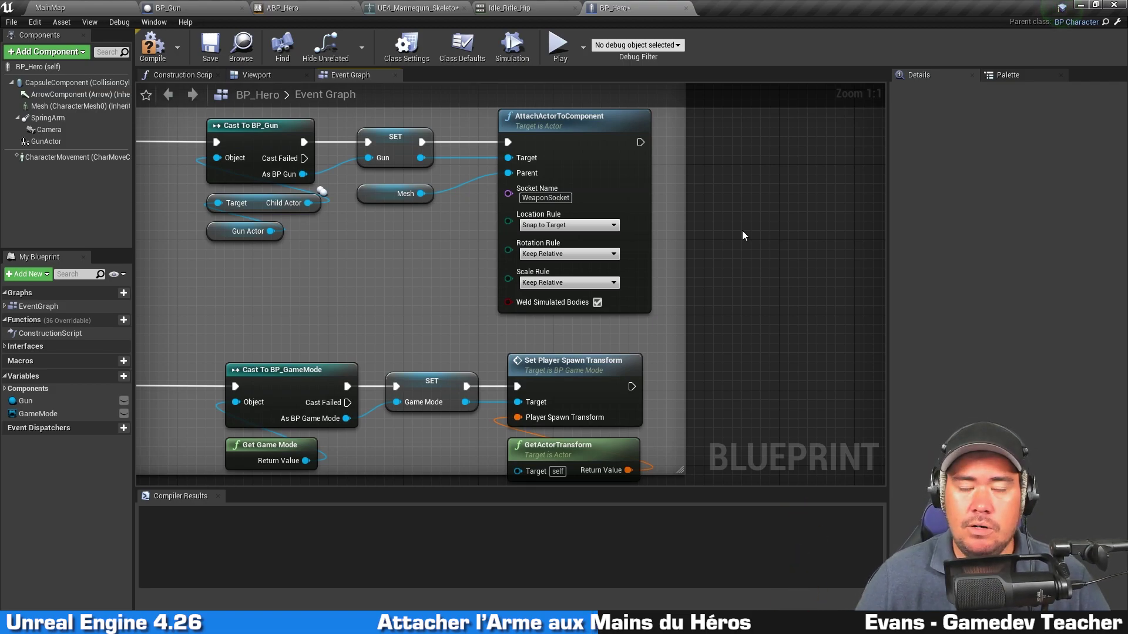
click(405, 193)
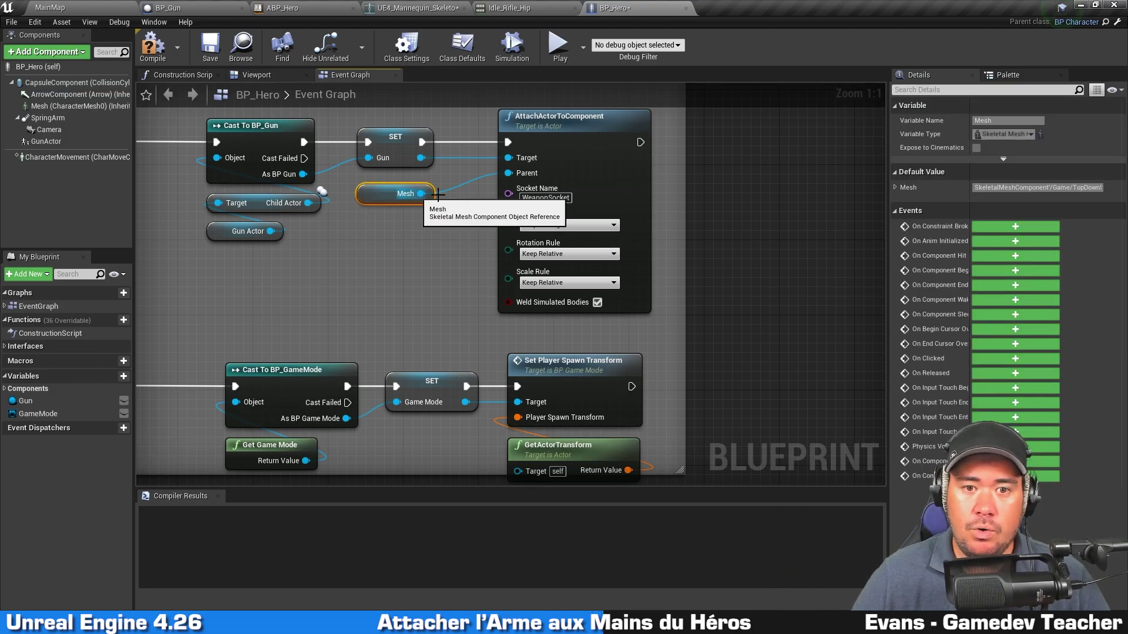
click(712, 232)
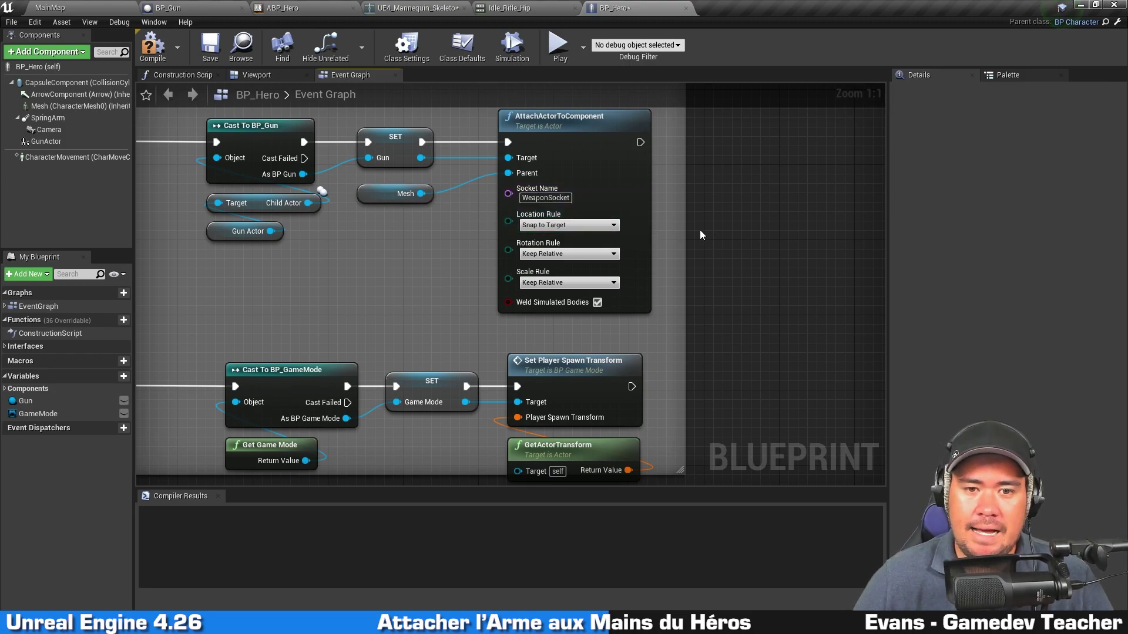
click(592, 252)
click(564, 279)
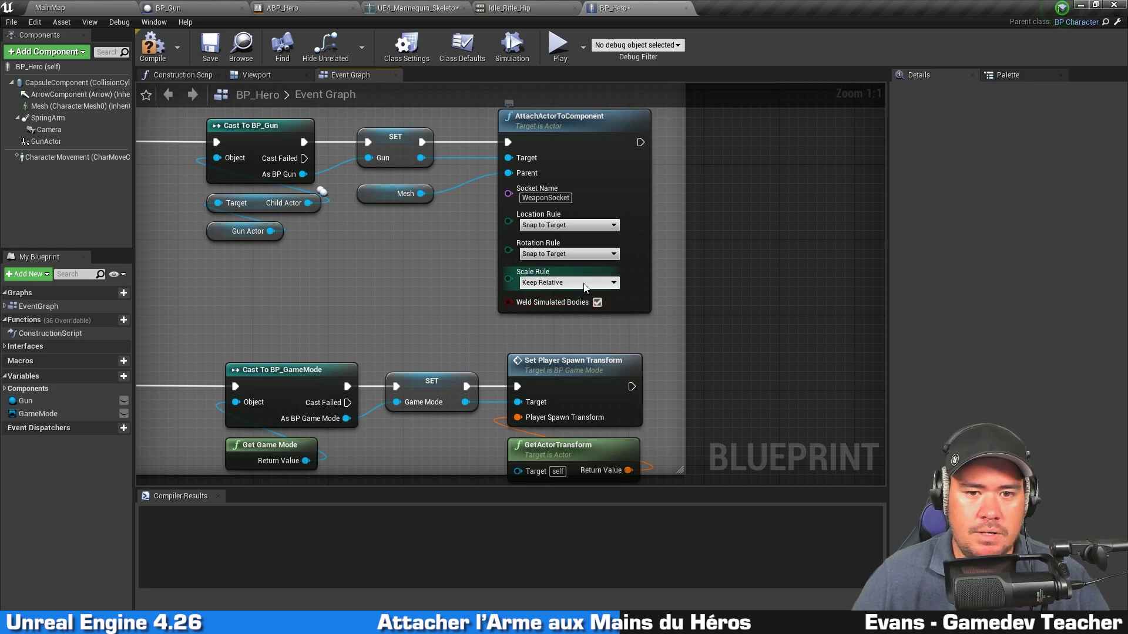
click(576, 283)
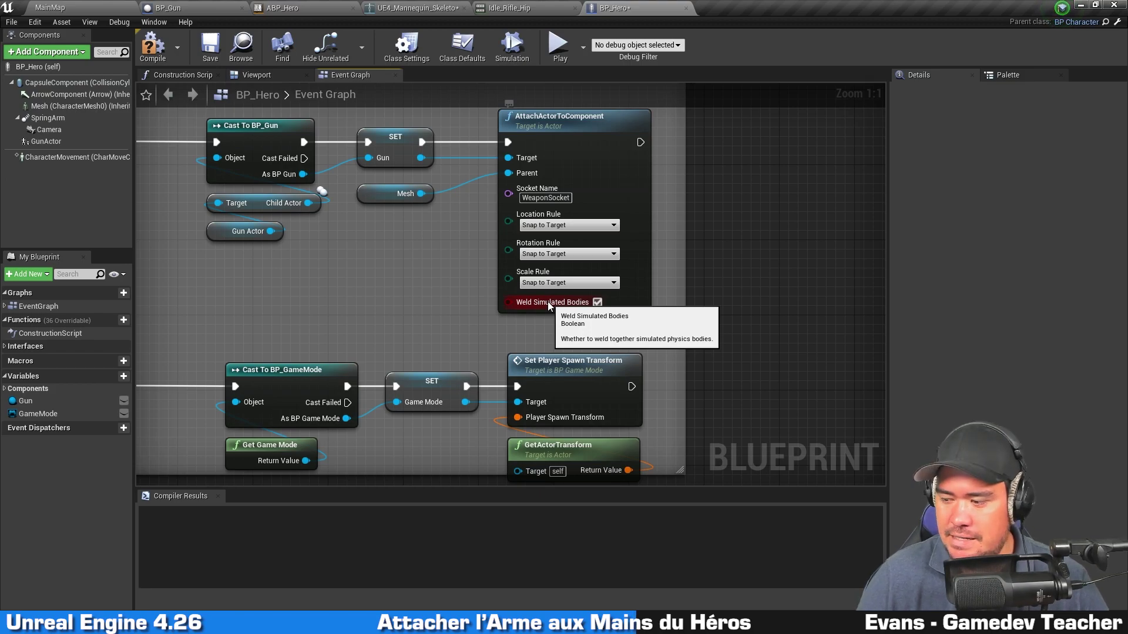
right_drag(710, 174, 682, 212)
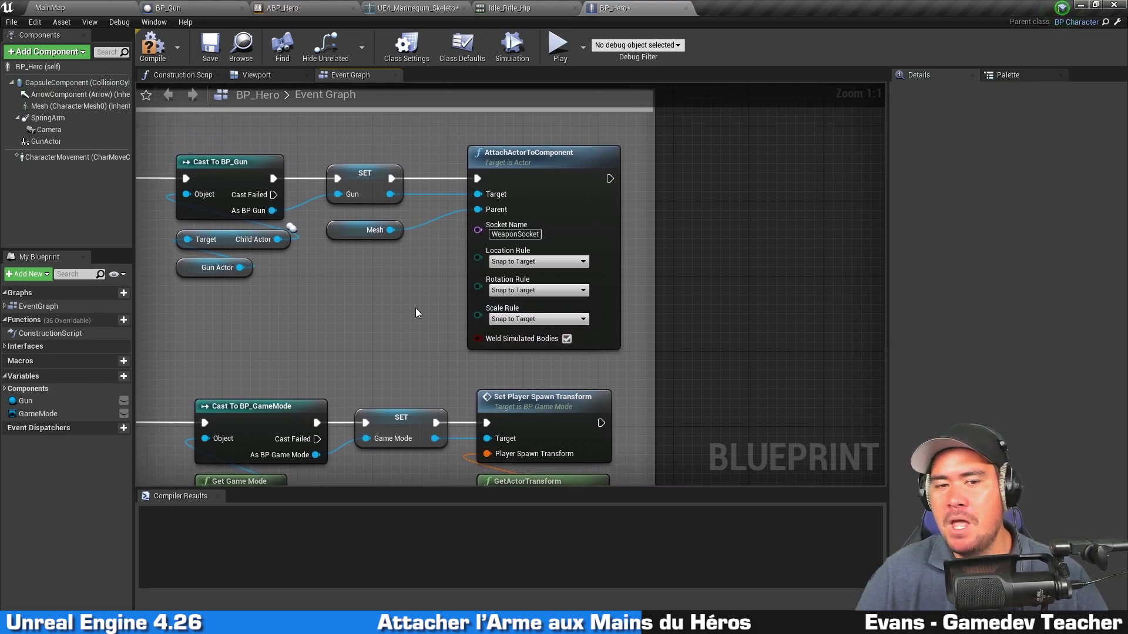
Compile BP_Hero, check the gun in the hero's hands, then return to the BeginPlay chain
click(157, 48)
click(279, 75)
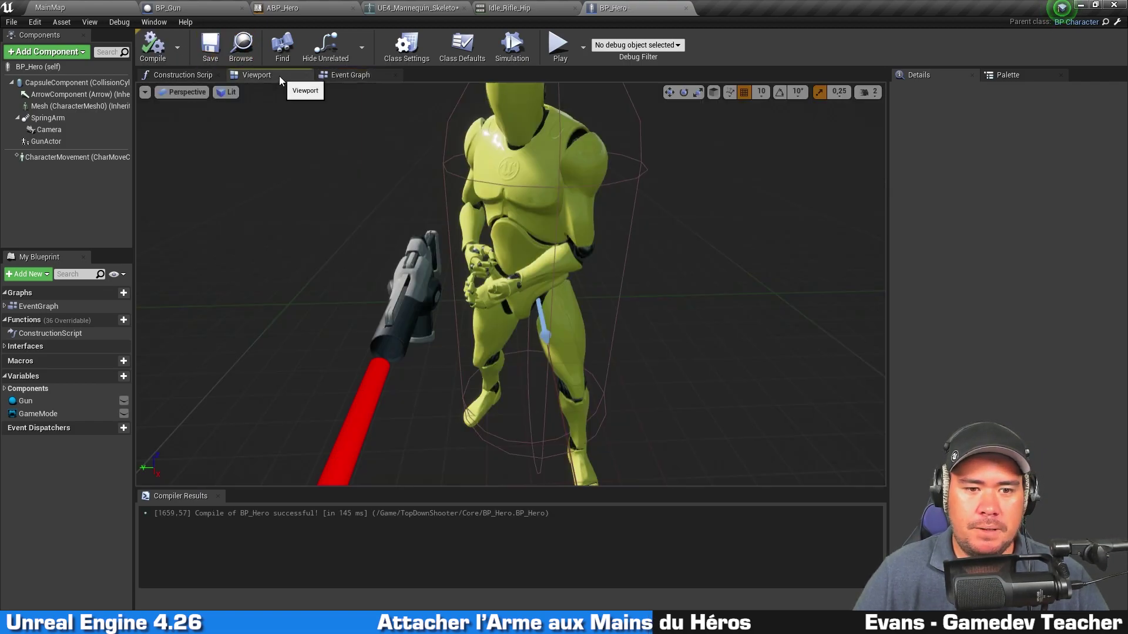
drag(369, 167, 481, 170)
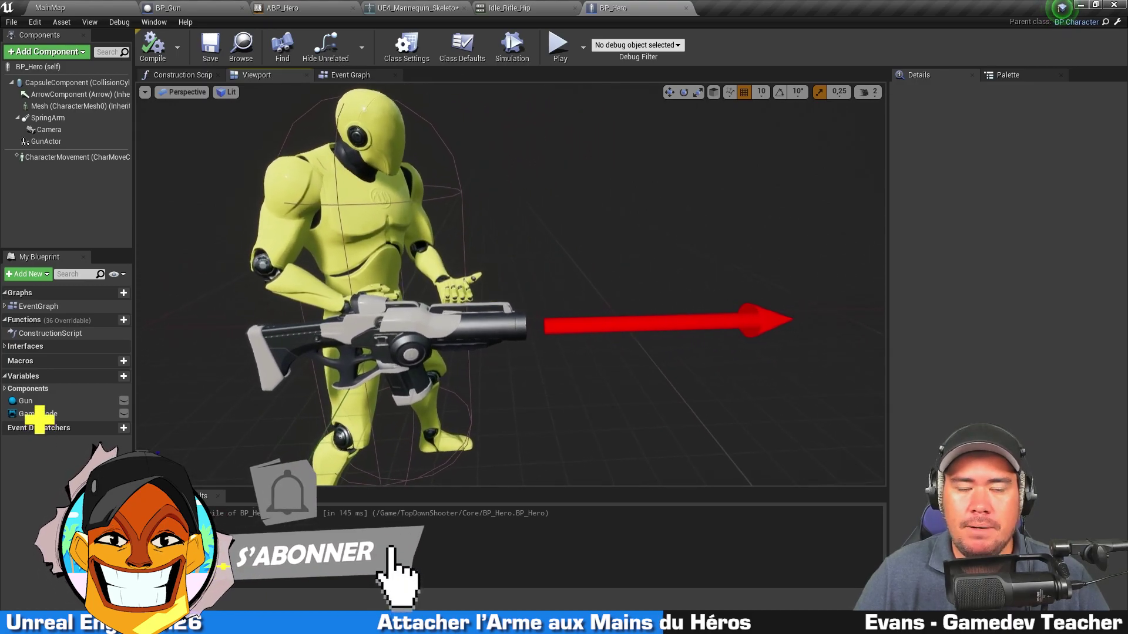
click(353, 74)
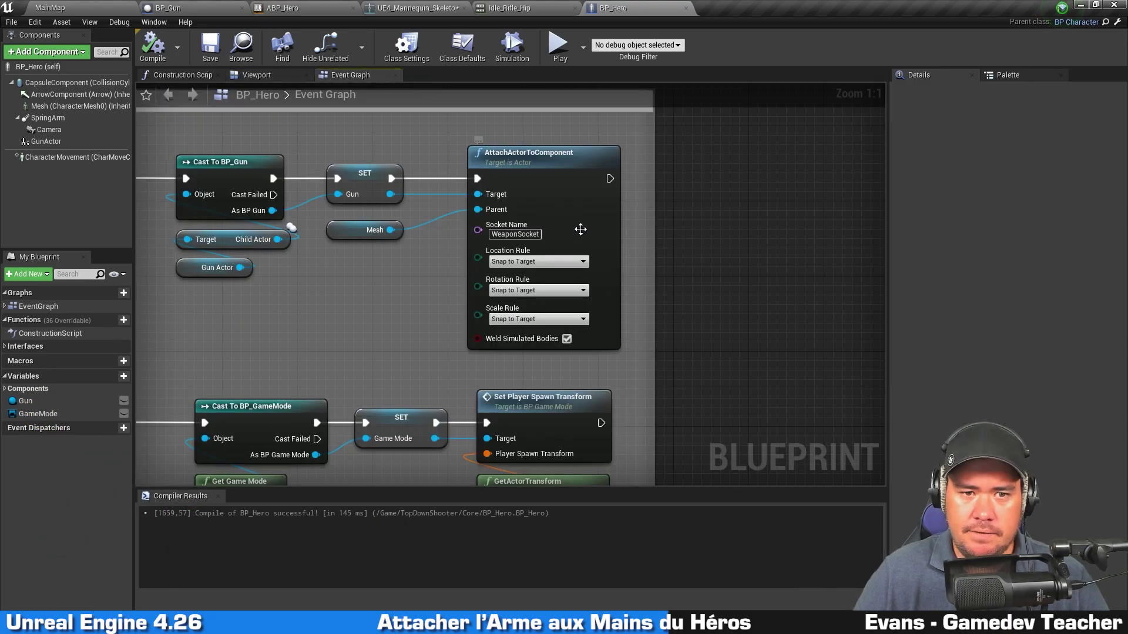
drag(529, 216, 530, 217)
scroll(752, 271, down, 4)
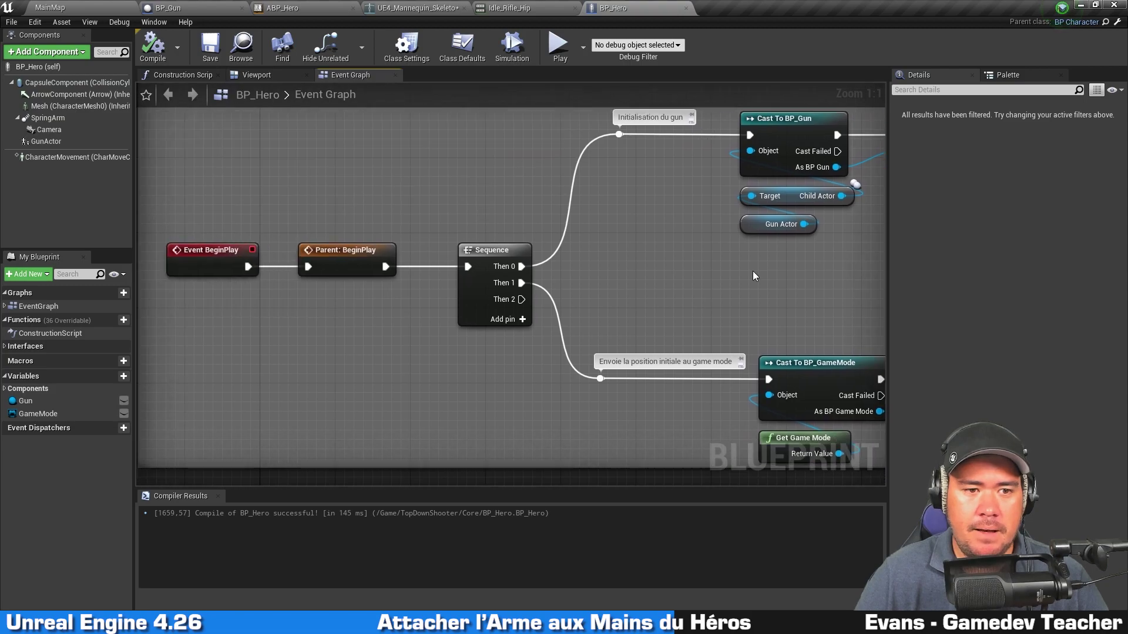
scroll(753, 270, up, 3)
Run a play session, walking the hero through the corridor and arena, then stop it
click(558, 46)
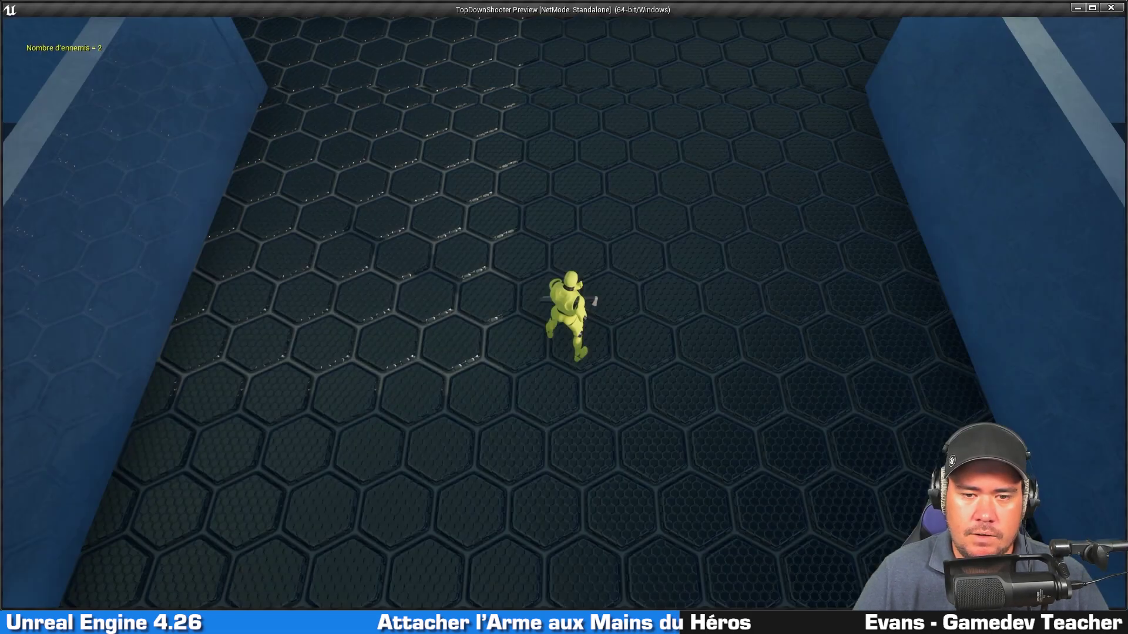
key(s)
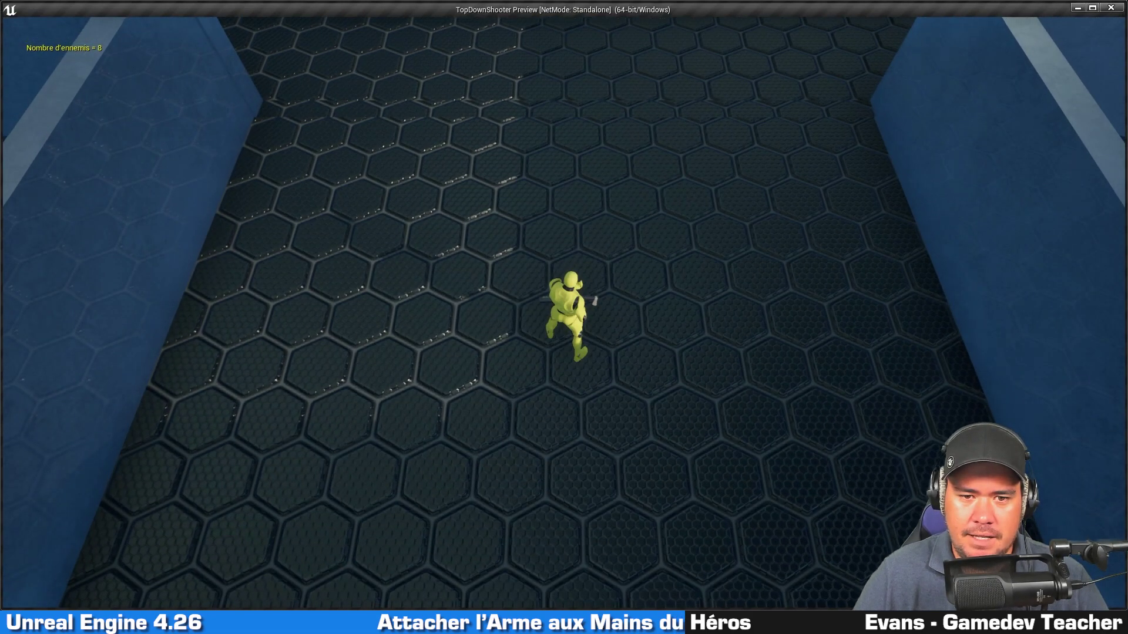
key(w)
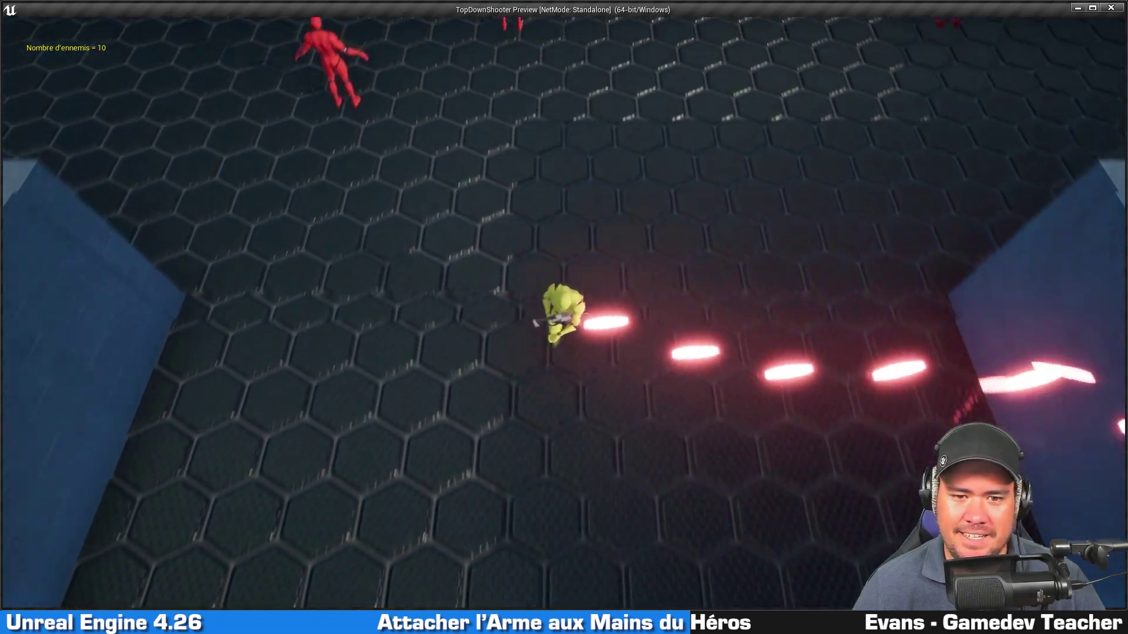
key(d)
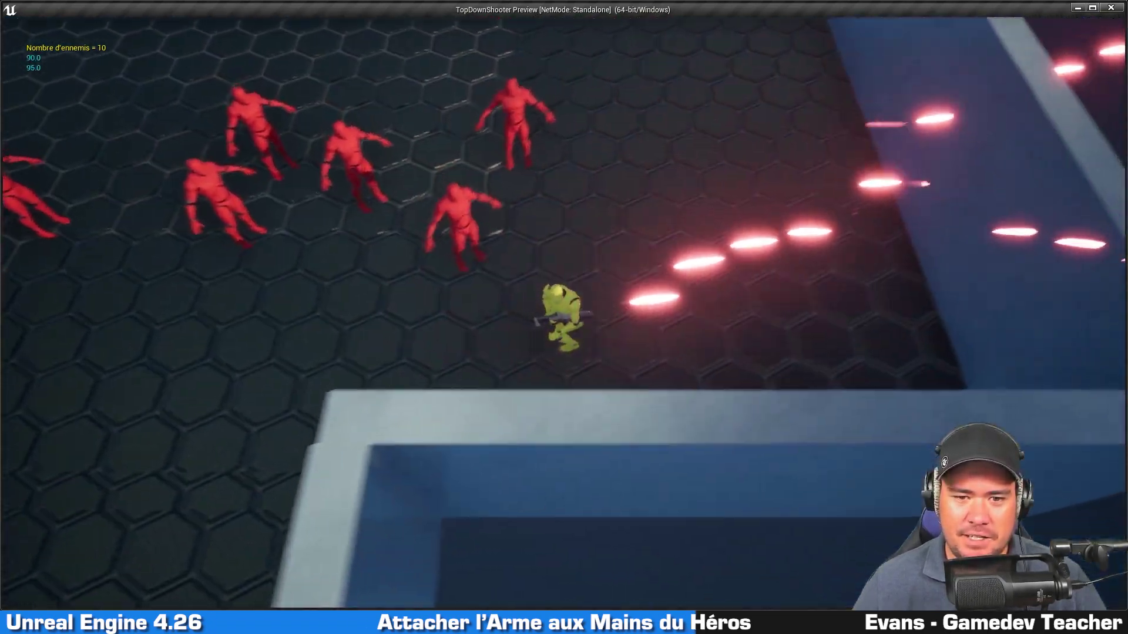
key(a)
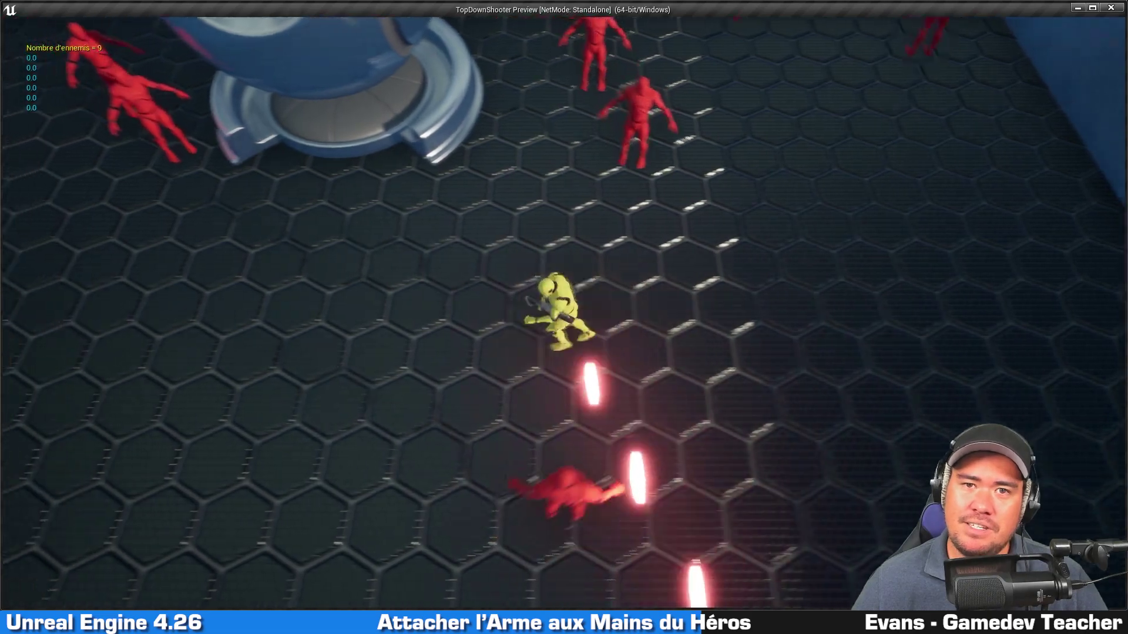
key(Escape)
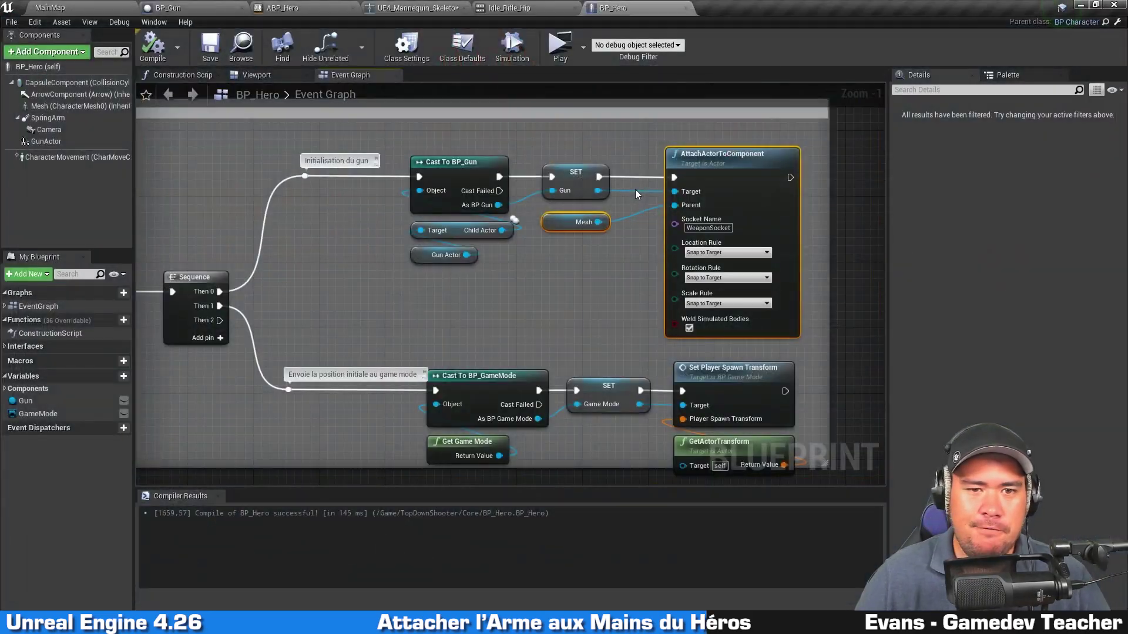
Rotate BP_Gun's GunMesh to Z 180 and check the WeaponSocket on Idle_Rifle_Hip
click(207, 6)
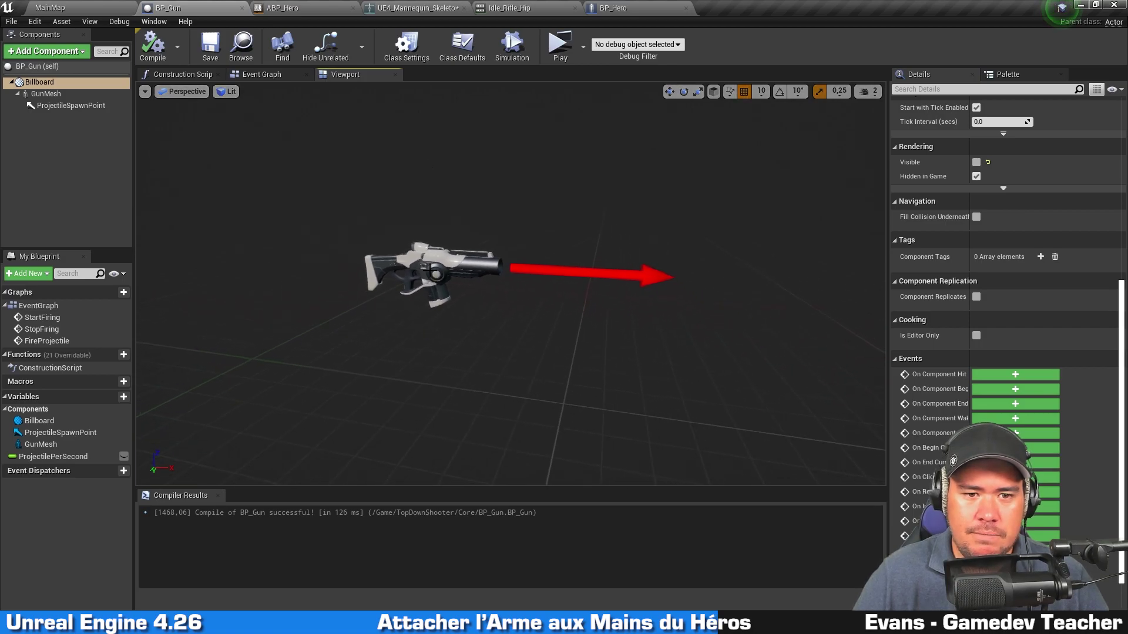
click(432, 271)
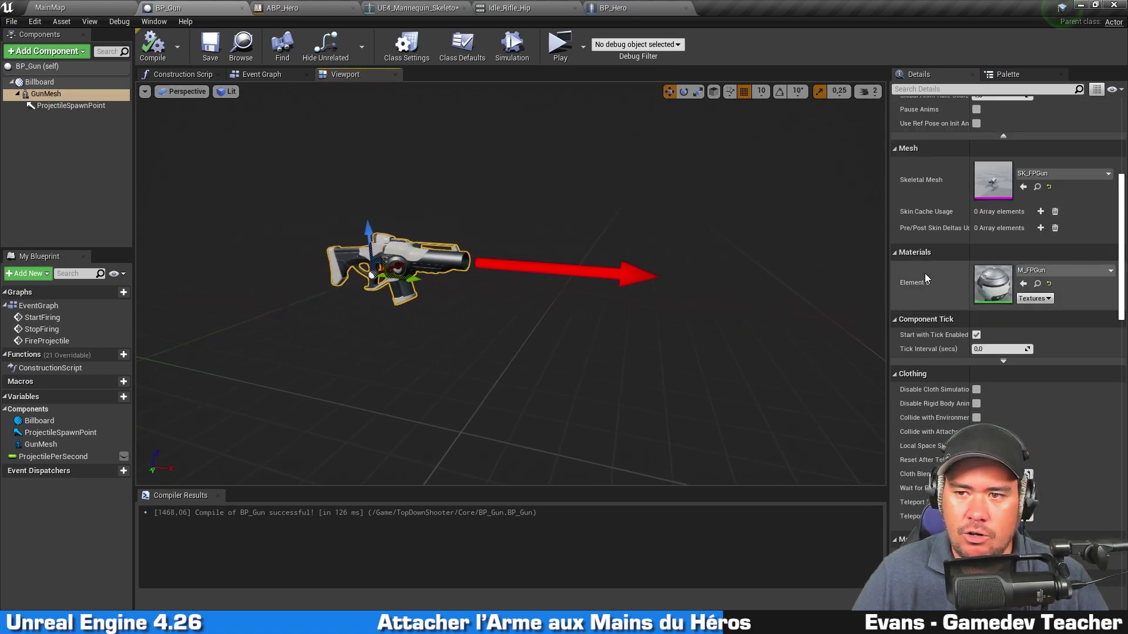
scroll(924, 273, up, 5)
scroll(975, 256, up, 1)
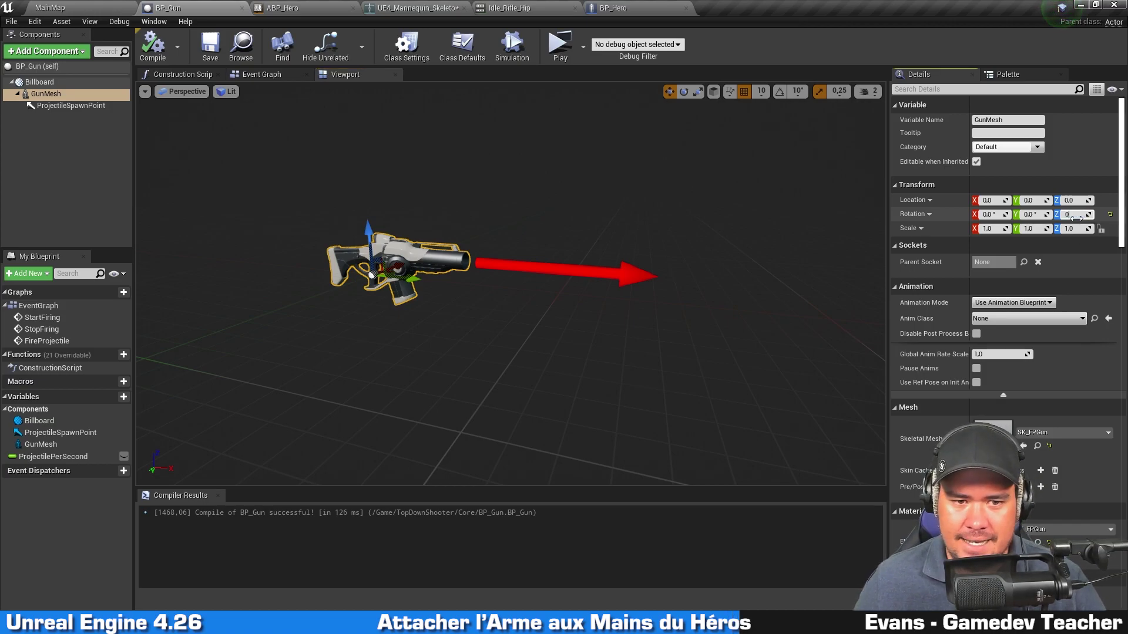
drag(1076, 218, 1076, 217)
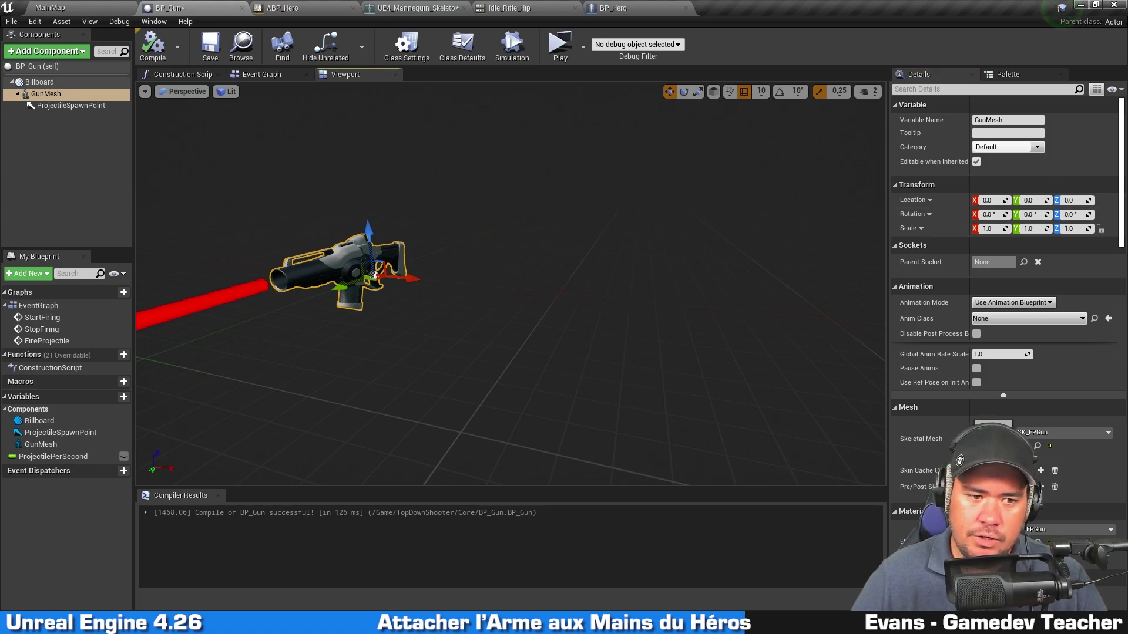
right_drag(574, 267, 573, 267)
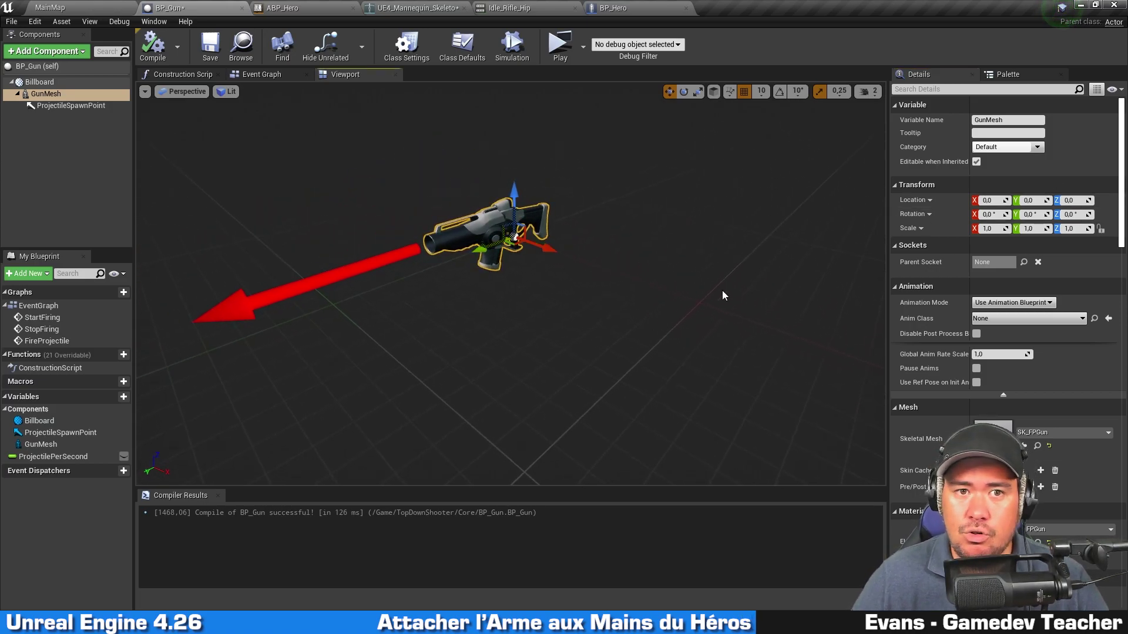
alt+drag(668, 252, 668, 252)
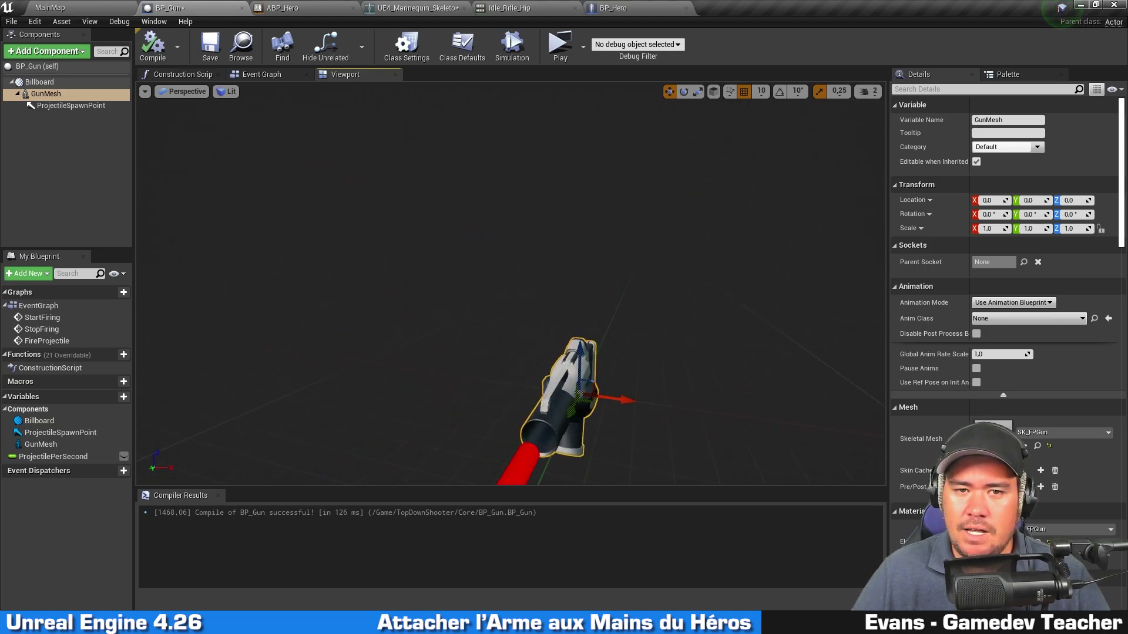
click(509, 7)
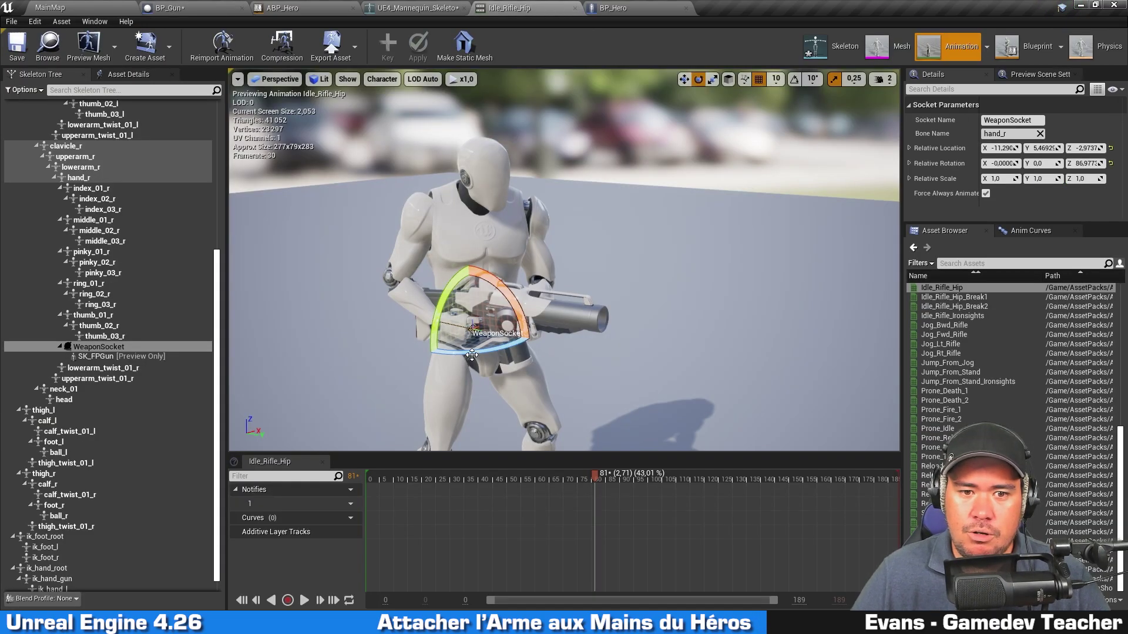
click(197, 7)
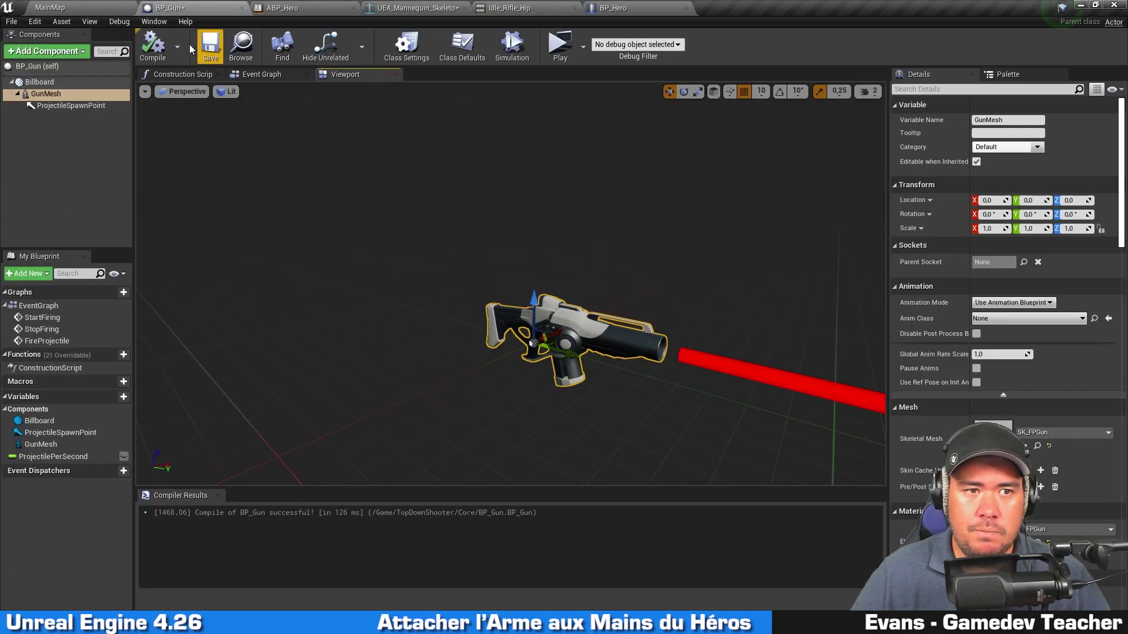
Play-test the game firing the gun at enemies, then stop the session
click(560, 54)
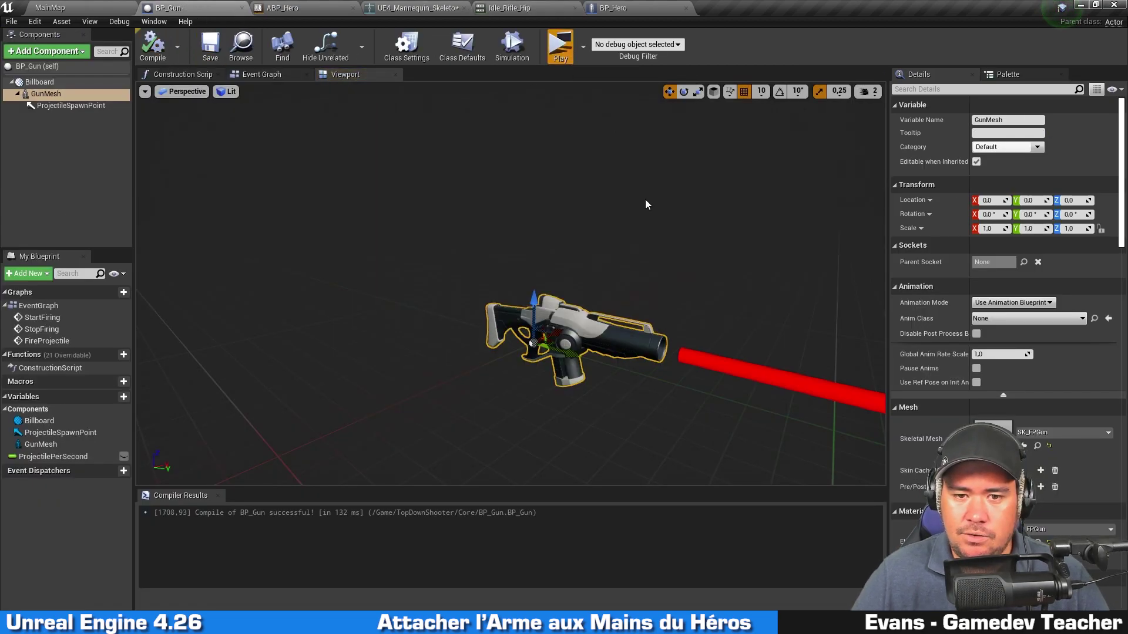
mouse_move(564, 117)
mouse_down()
mouse_move(881, 88)
mouse_move(247, 88)
mouse_up()
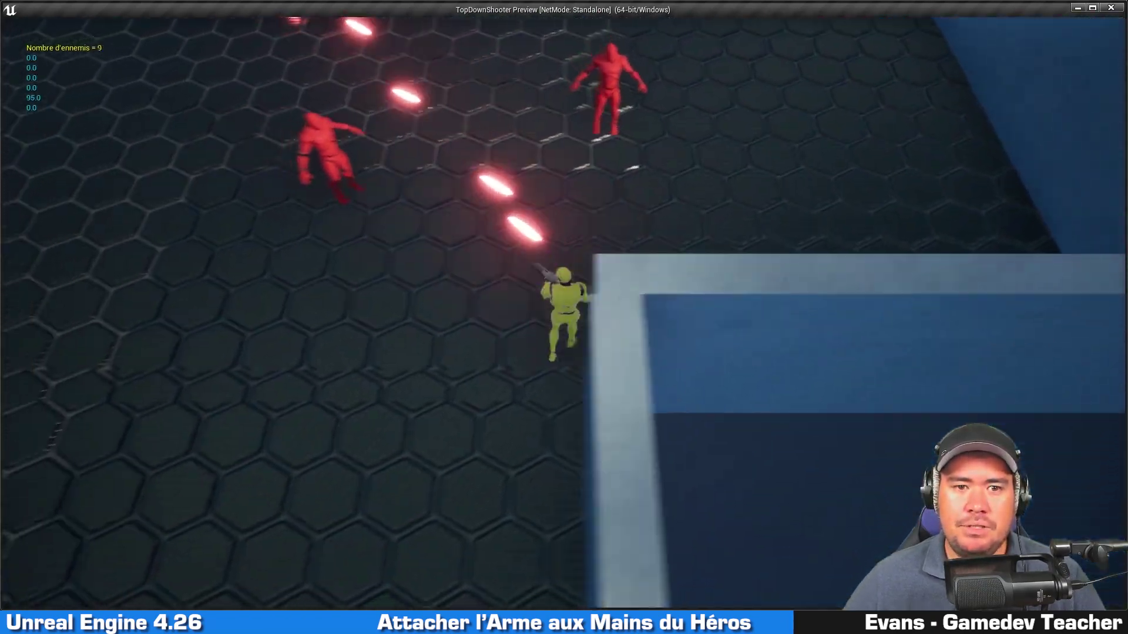
drag(247, 88, 851, 159)
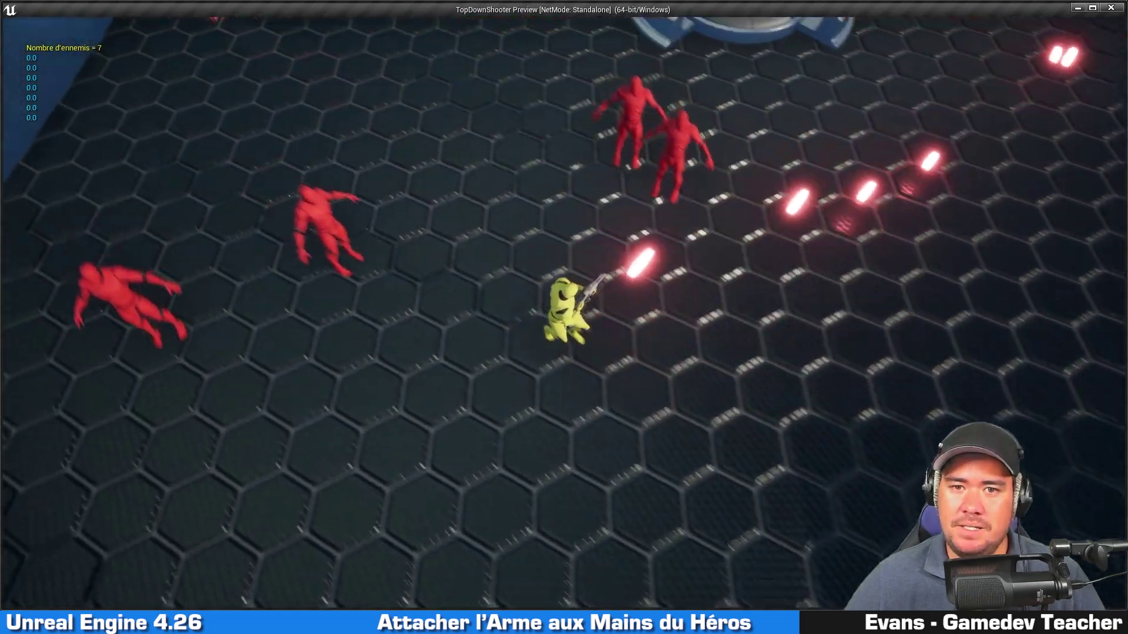
key(Escape)
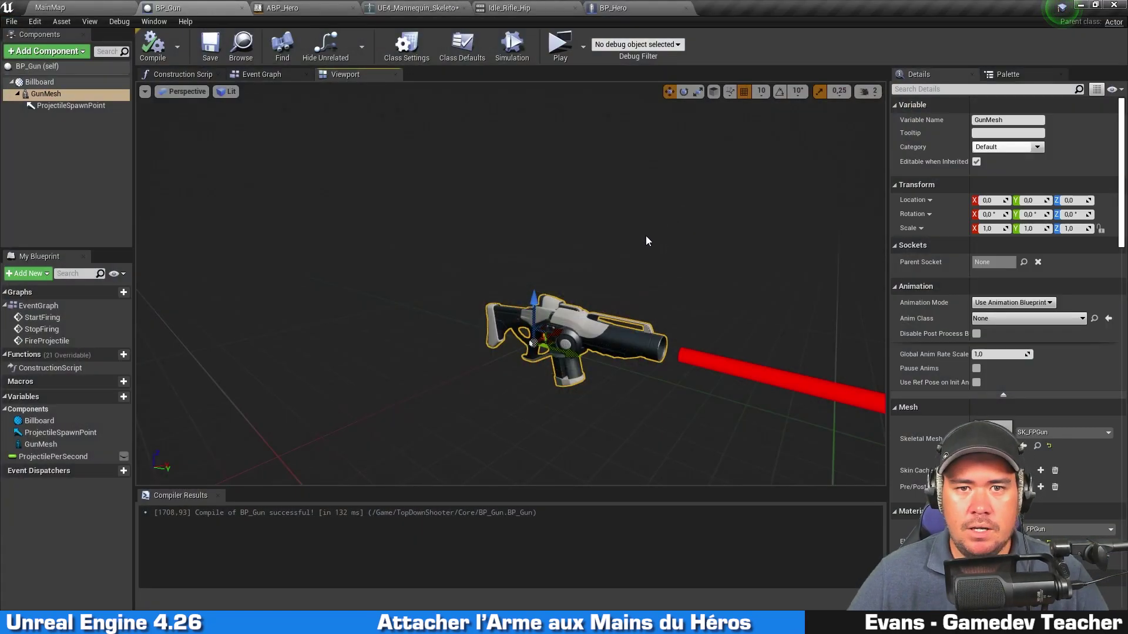
Return to BP_Hero's Event Graph and pan around the BeginPlay attach nodes
click(626, 9)
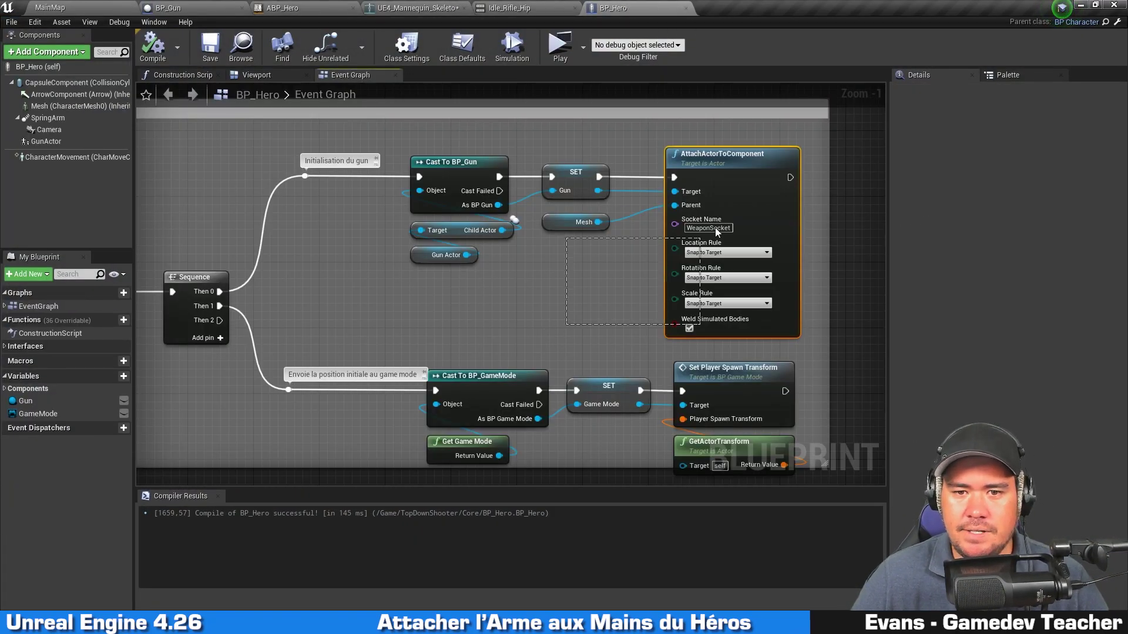
drag(717, 232, 725, 214)
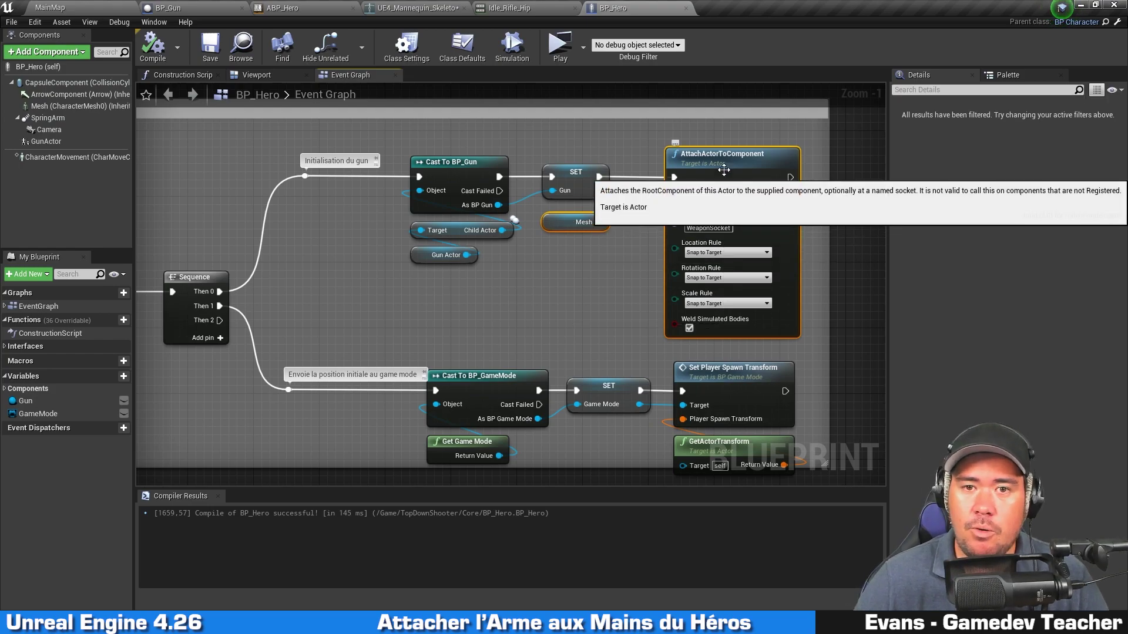
click(831, 184)
scroll(411, 272, down, 1)
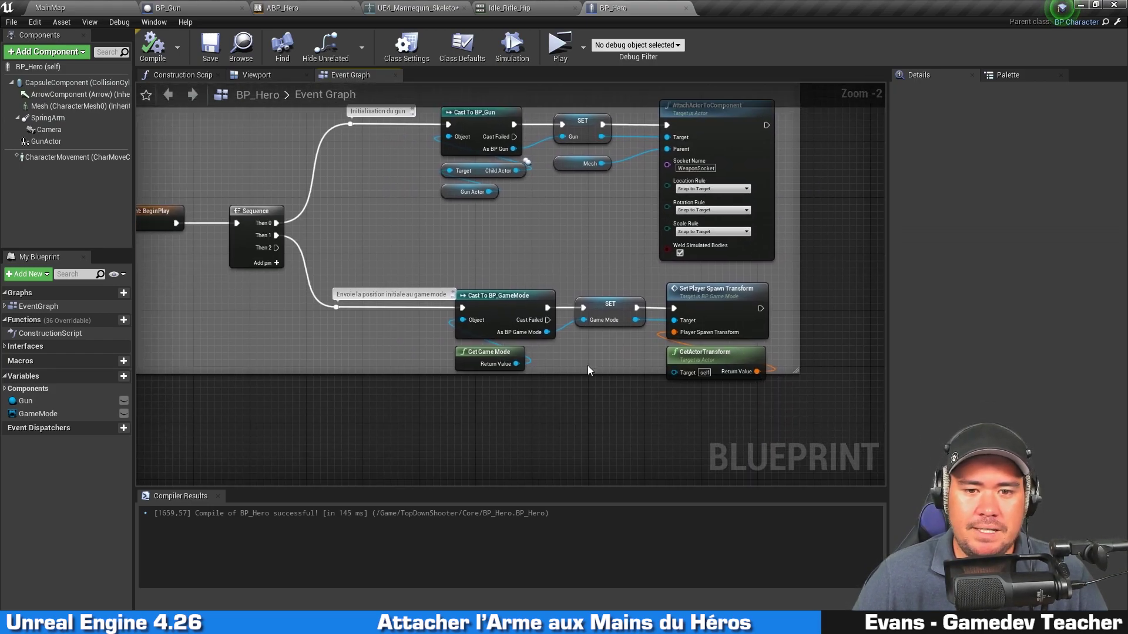
right_drag(543, 430, 780, 376)
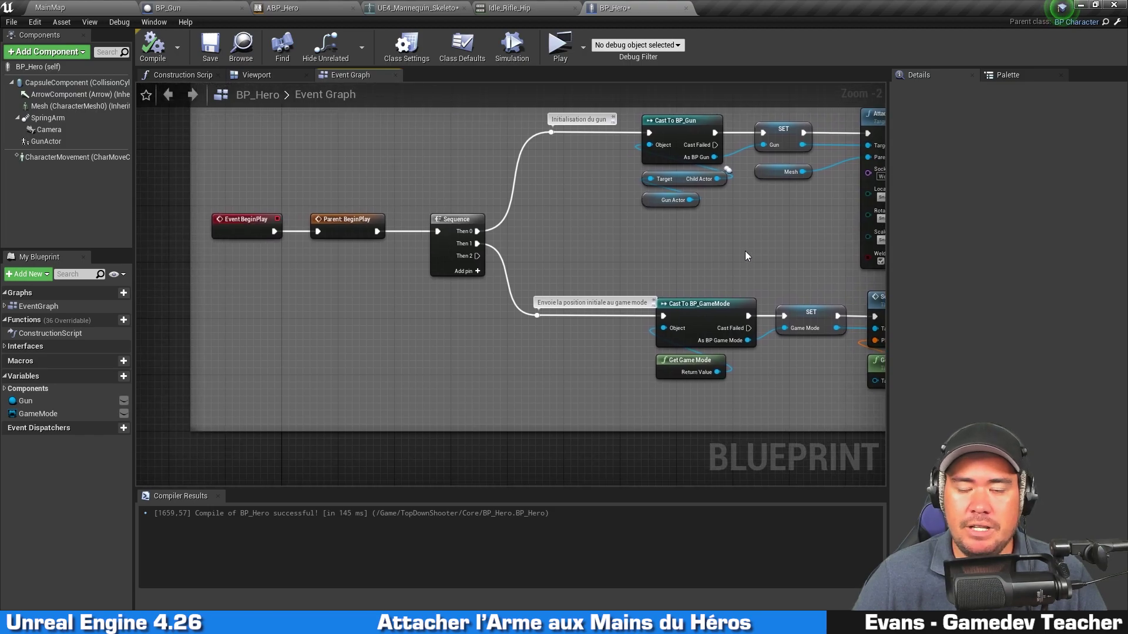
right_drag(745, 252, 613, 271)
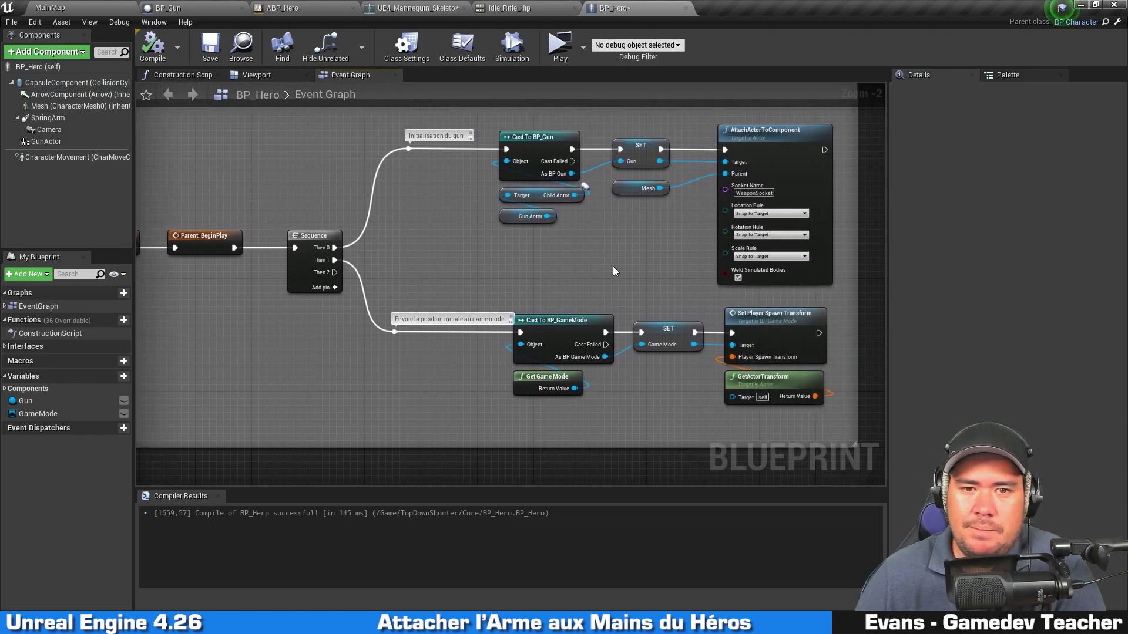
Select the GunActor component and drag it onto the character Mesh in the Components panel
click(262, 75)
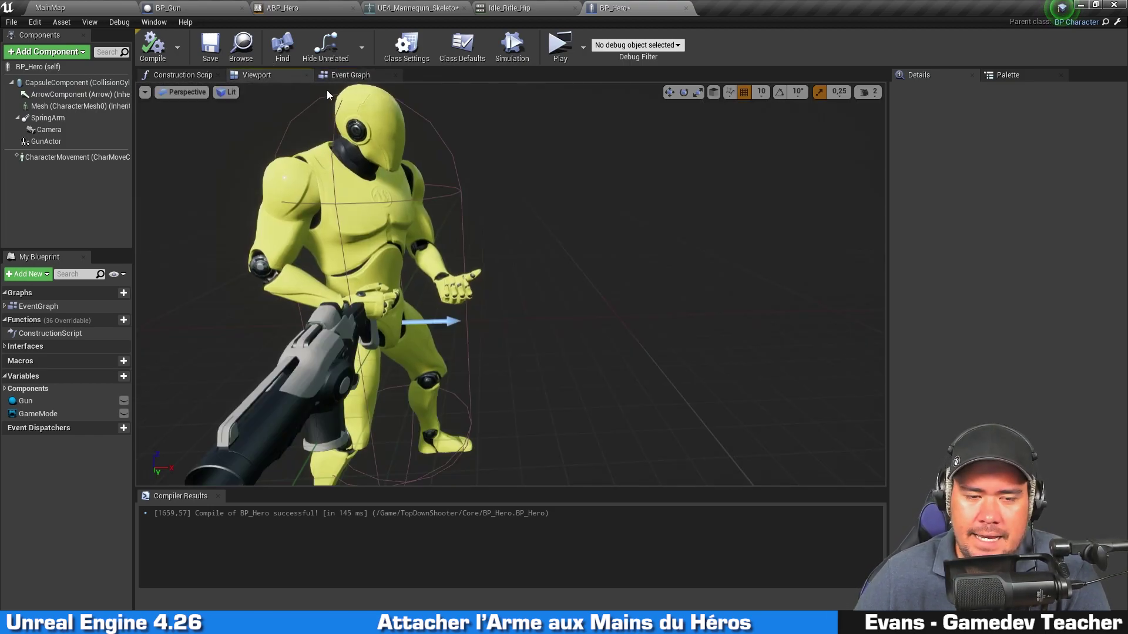
right_drag(615, 240, 558, 242)
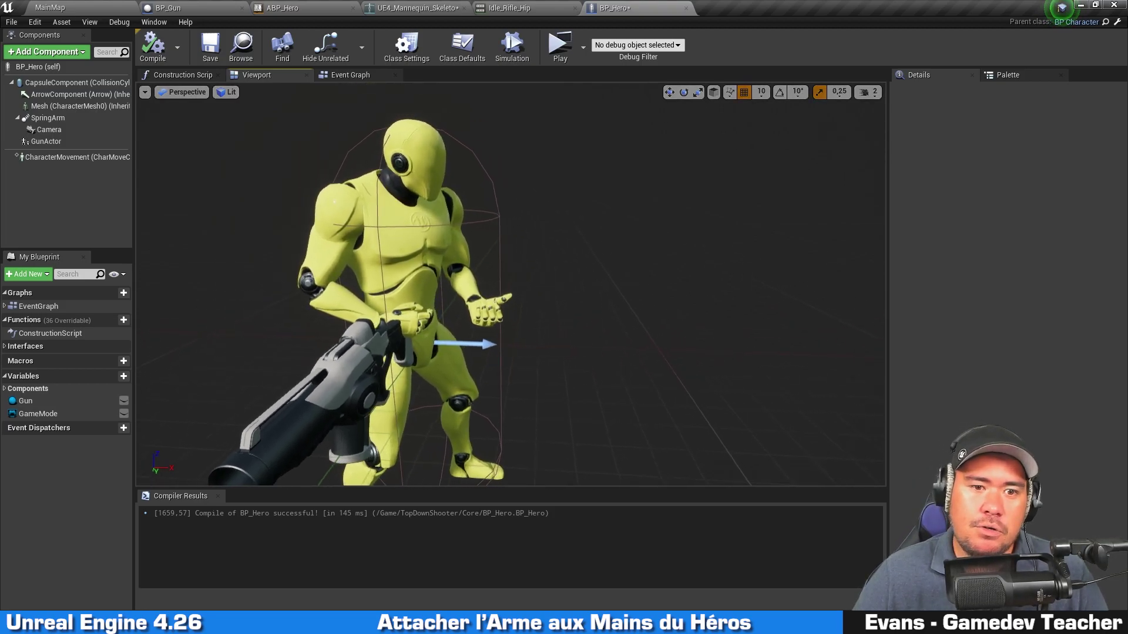
right_drag(446, 293, 446, 294)
click(446, 294)
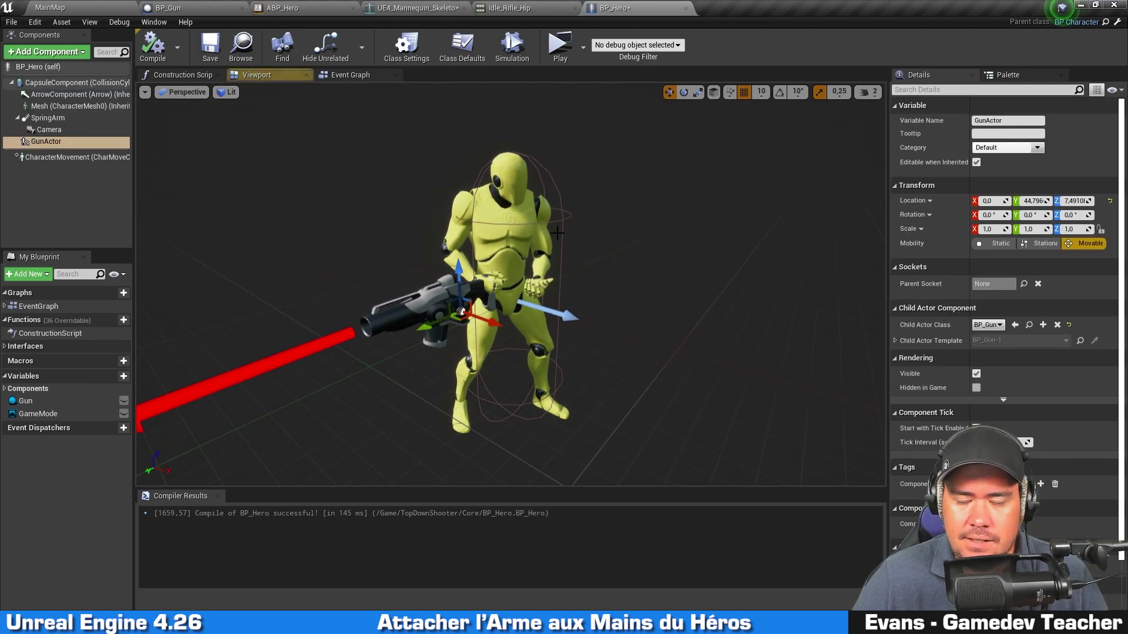
click(381, 75)
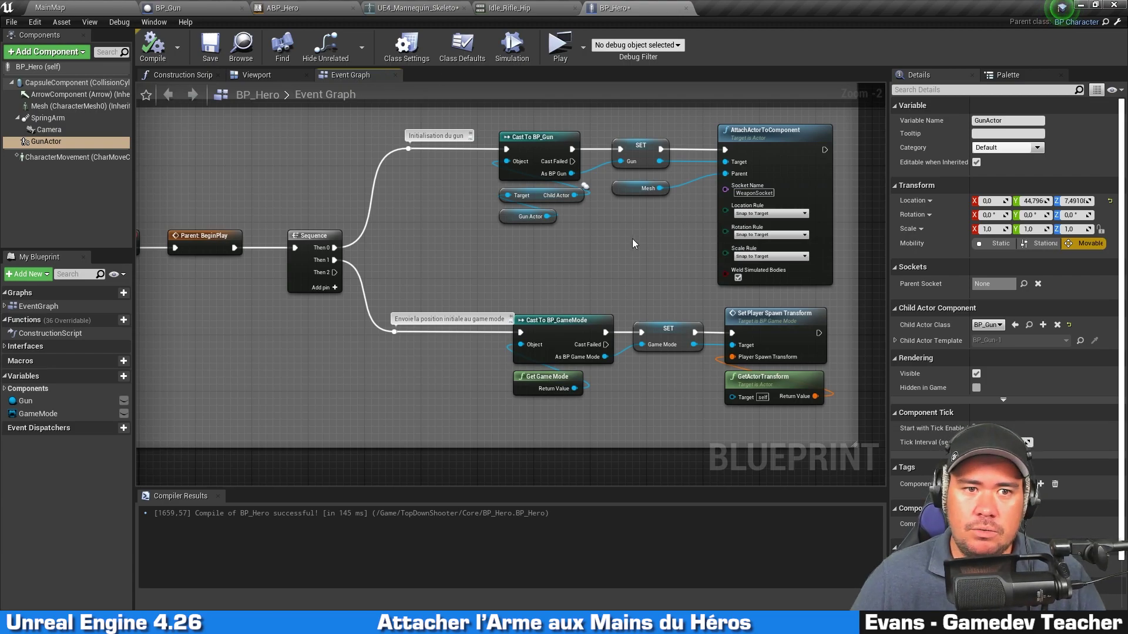
click(258, 75)
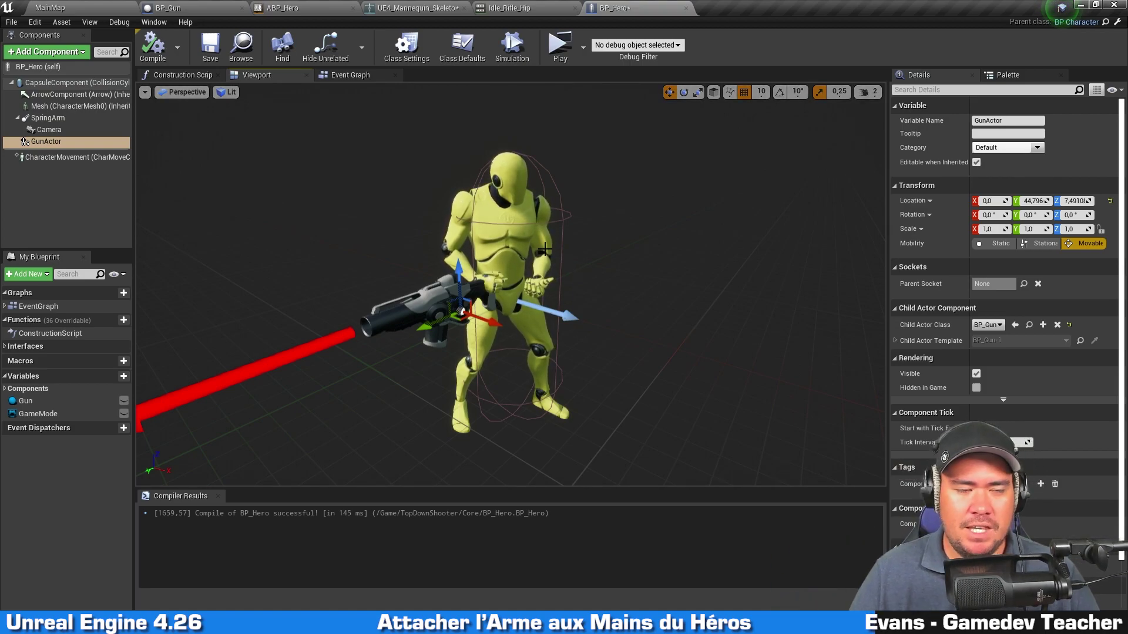
mouse_move(568, 262)
right_down()
mouse_move(593, 276)
mouse_move(649, 209)
right_up()
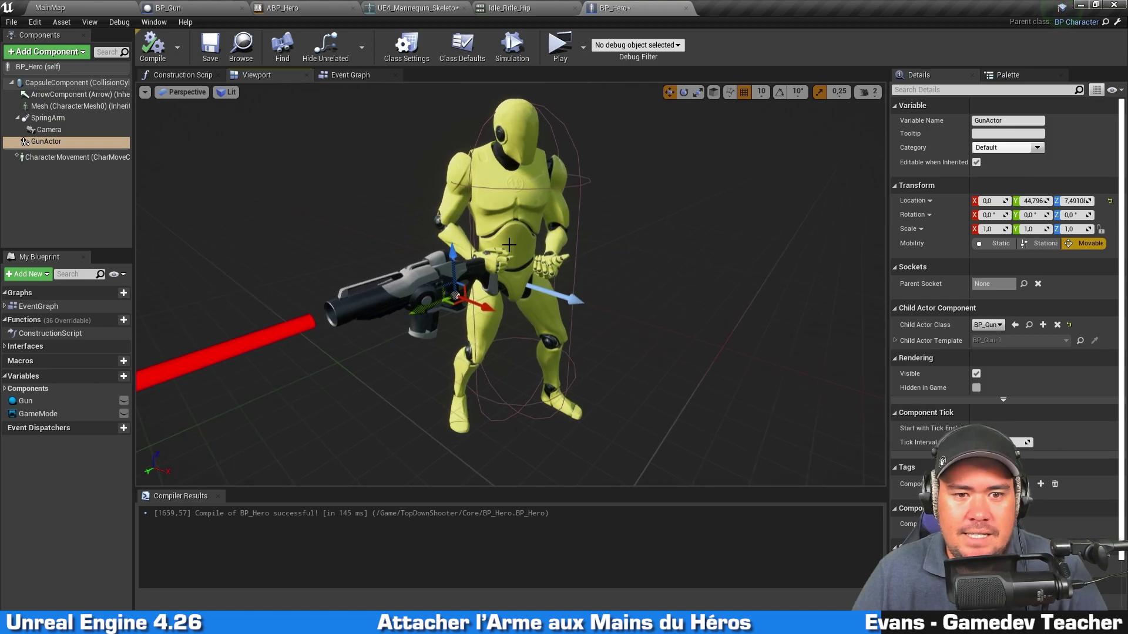
click(65, 143)
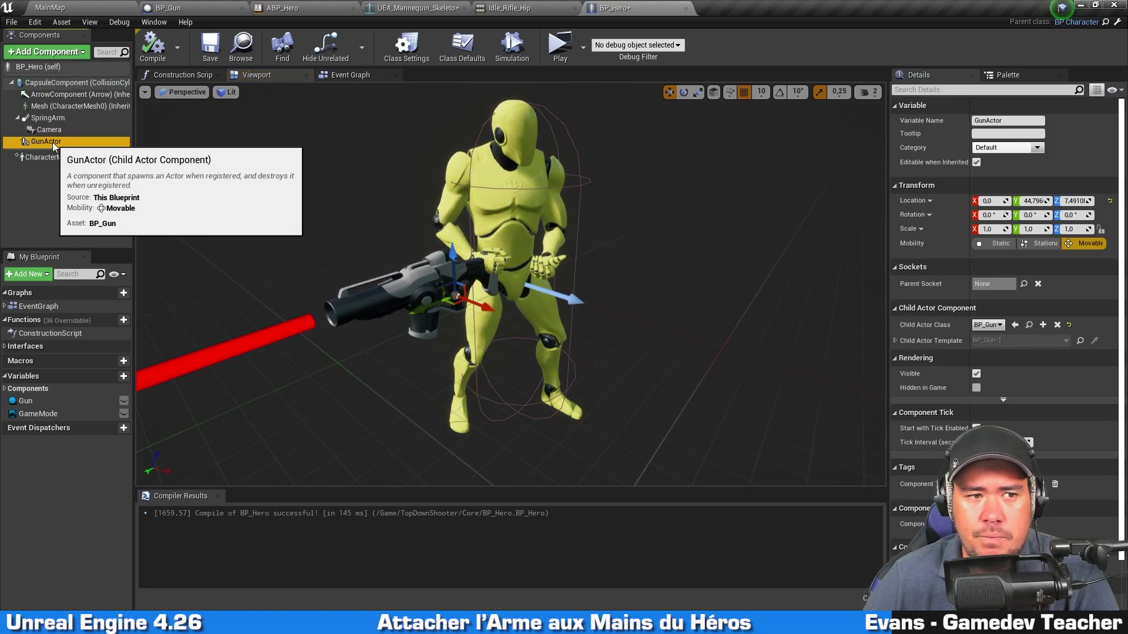
mouse_move(61, 143)
mouse_down()
mouse_move(61, 111)
mouse_move(51, 146)
mouse_up()
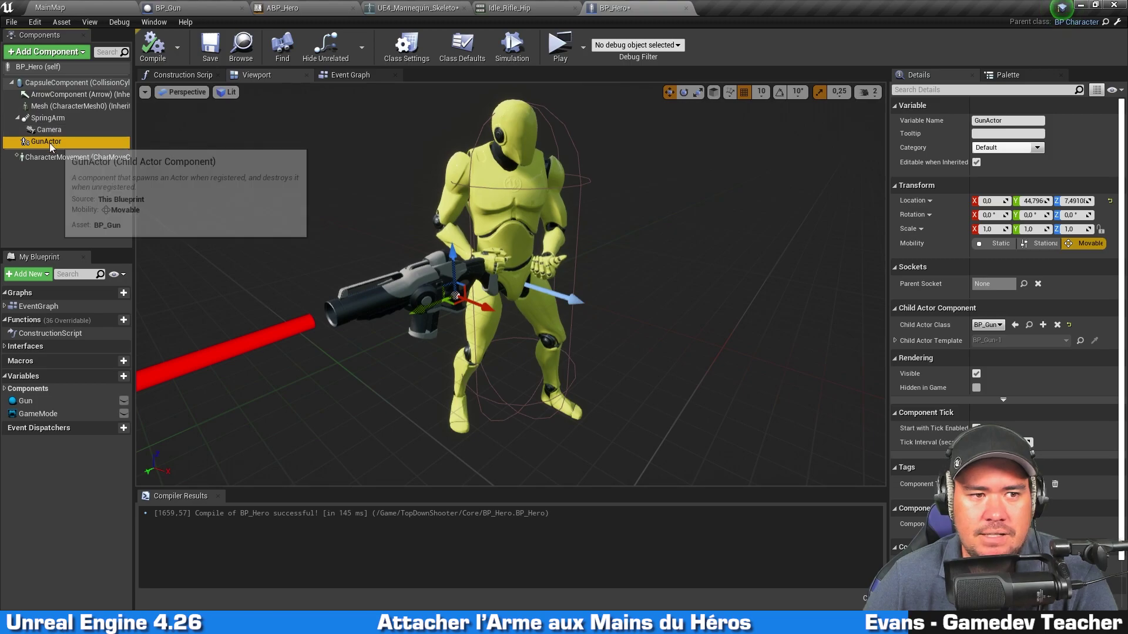
Parent GunActor under Mesh and zero its X/Y/Z location and Z rotation
drag(49, 143, 57, 107)
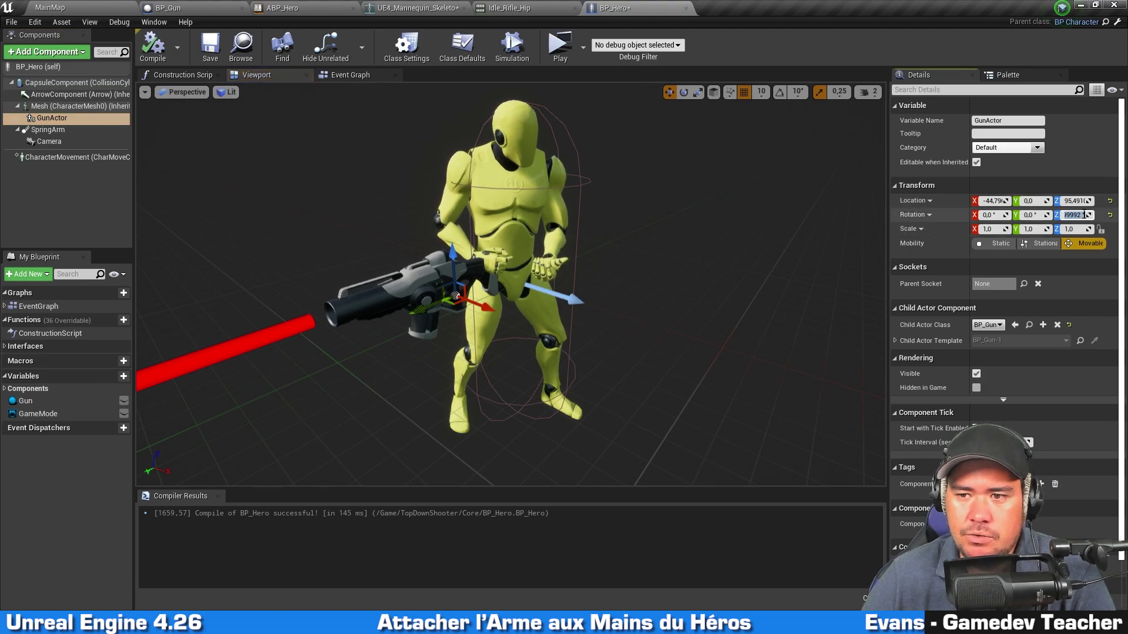
key(Return)
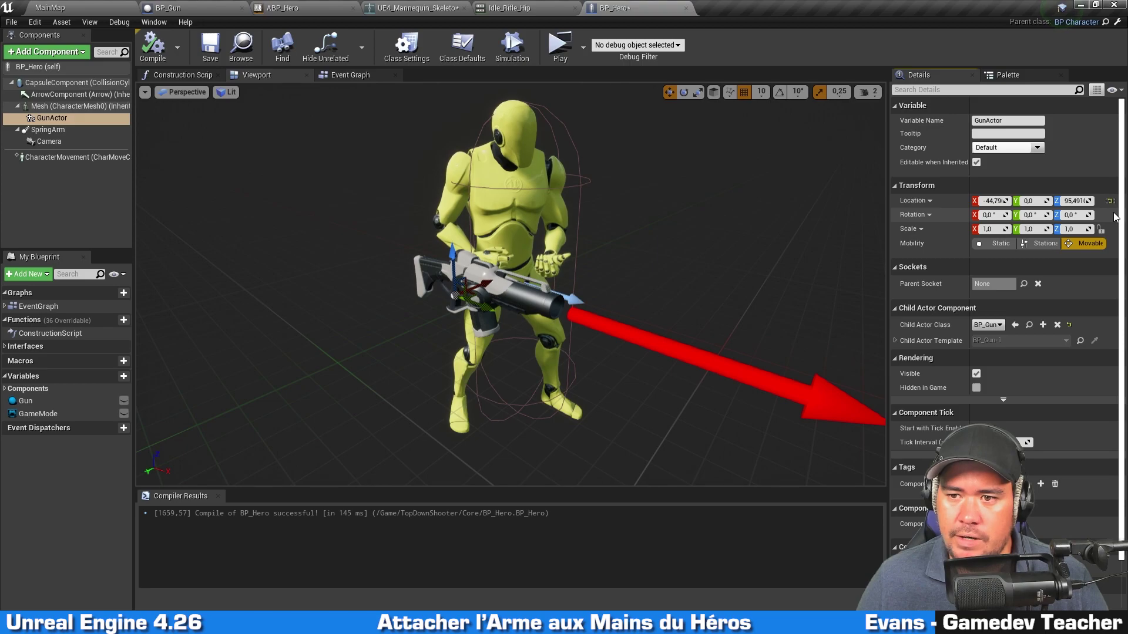
text(0)
key(shift+Tab)
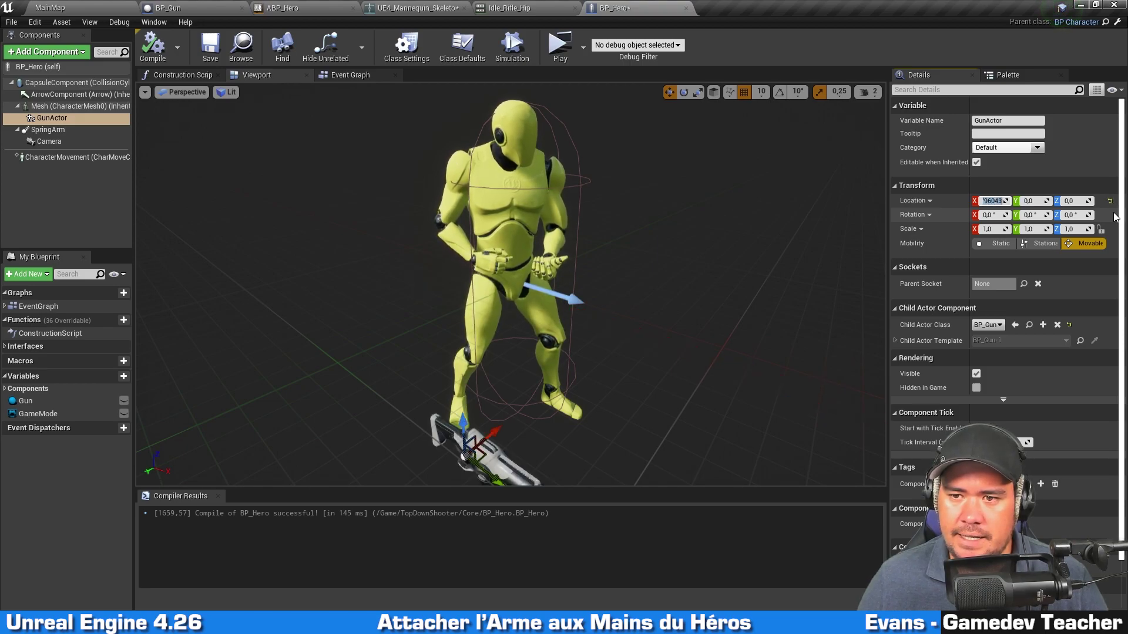
text(0)
key(Return)
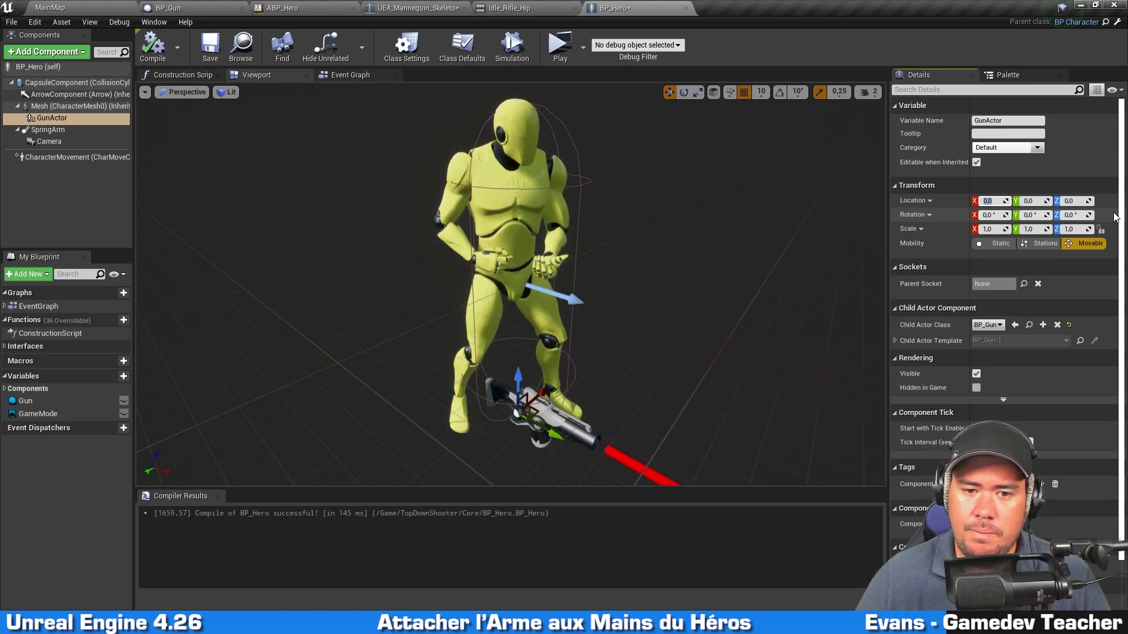
right_drag(511, 282, 529, 276)
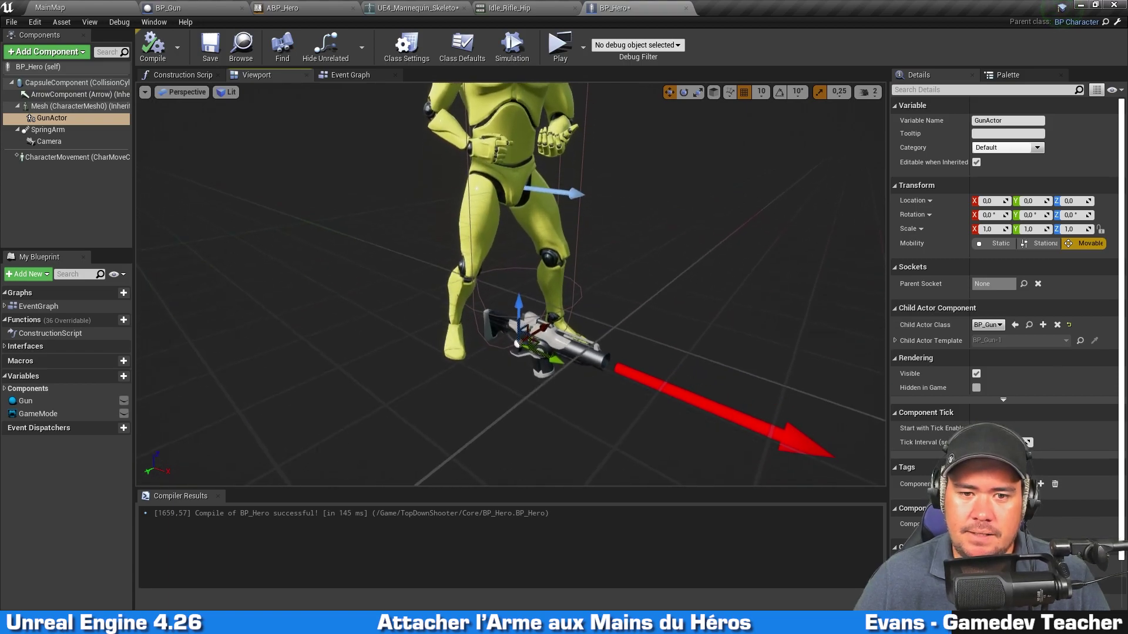
right_drag(690, 228, 691, 235)
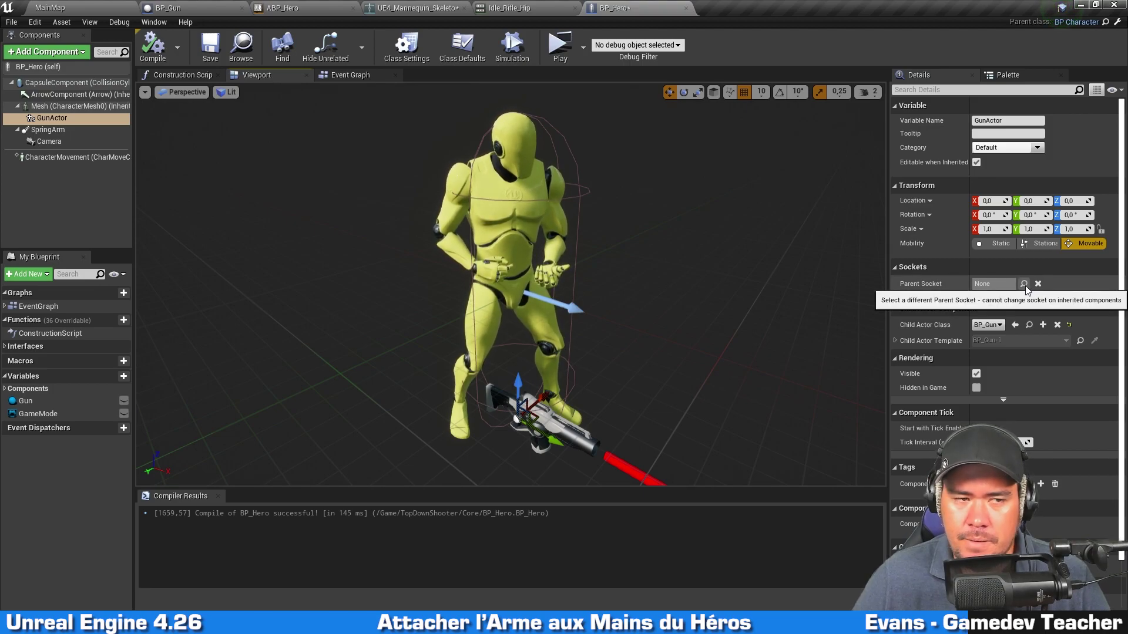
Set GunActor's Parent Socket to WeaponSocket and recompile BP_Hero
click(94, 108)
click(97, 122)
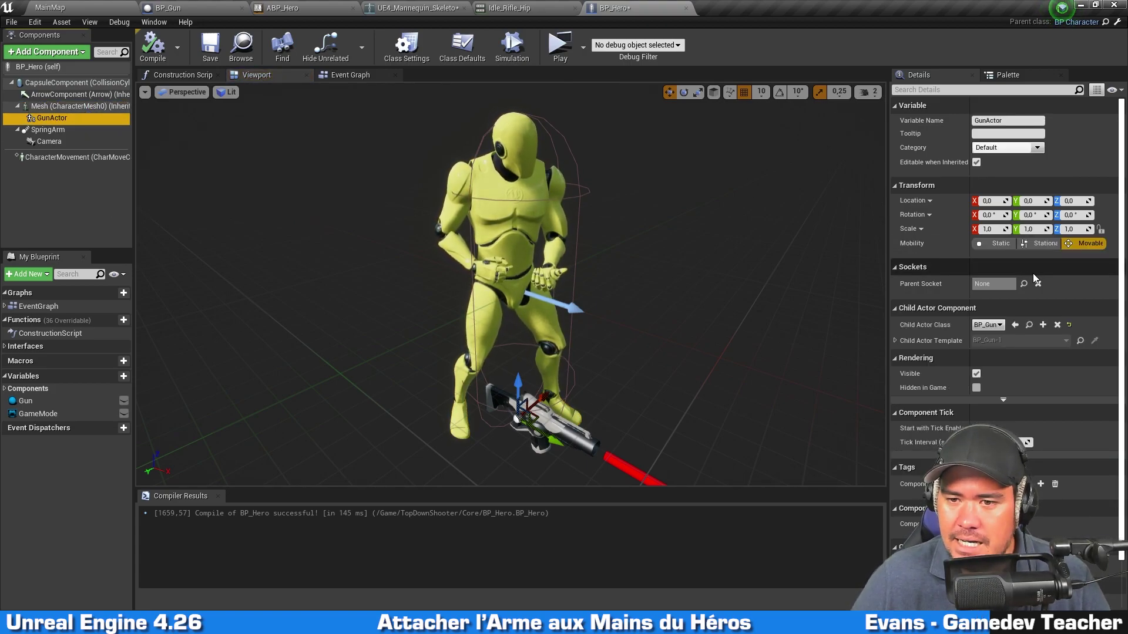
click(1022, 285)
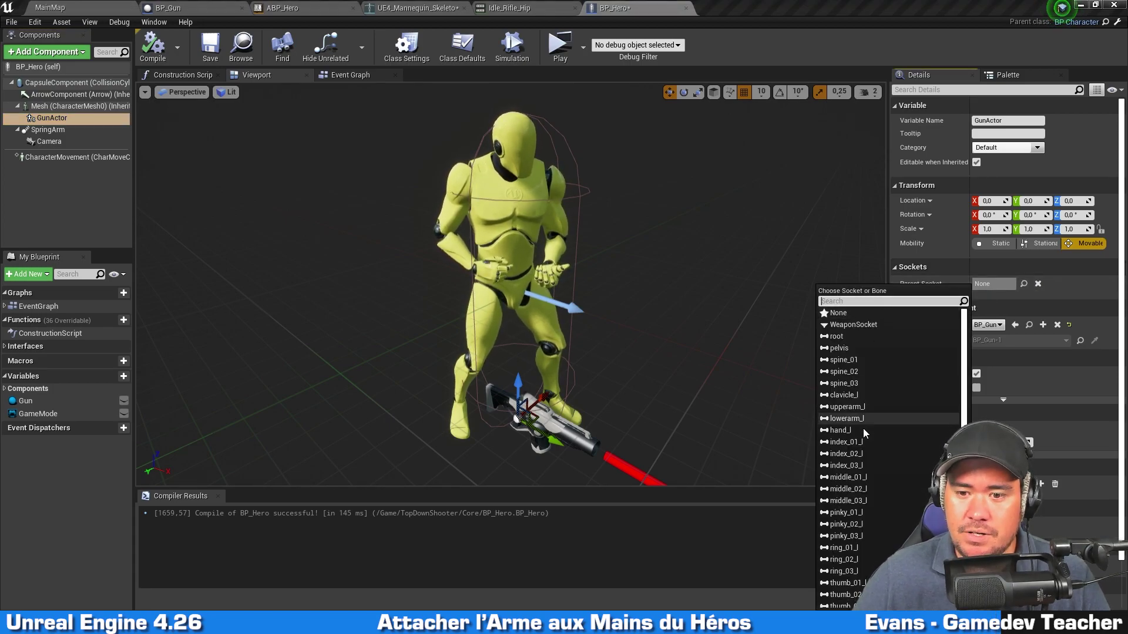
scroll(862, 428, down, 3)
scroll(863, 428, up, 5)
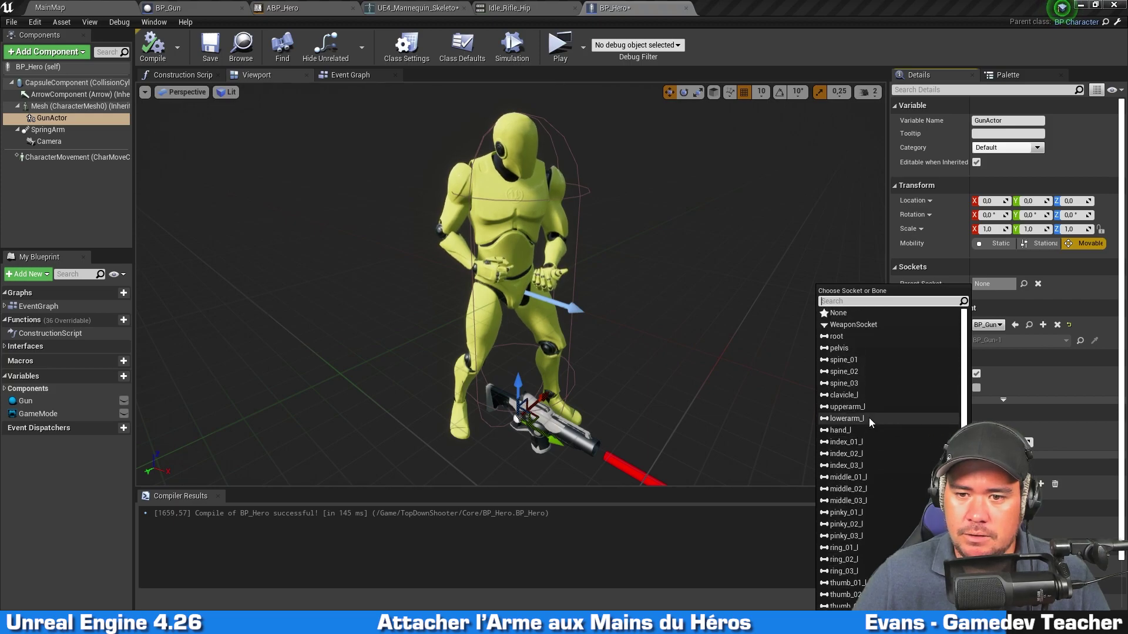
click(883, 324)
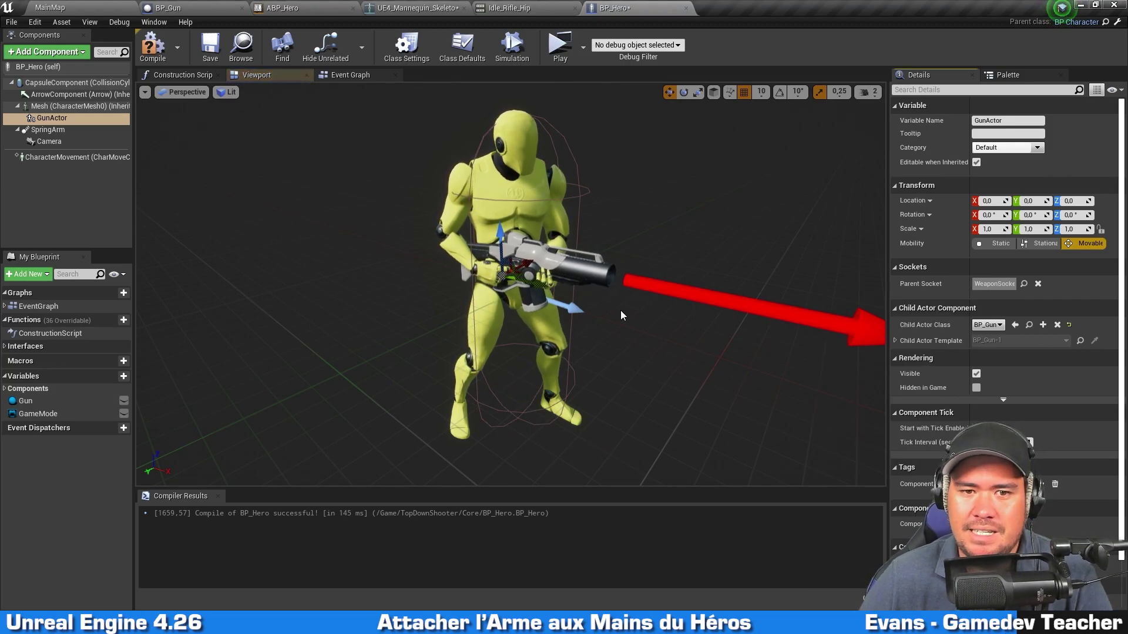
click(157, 52)
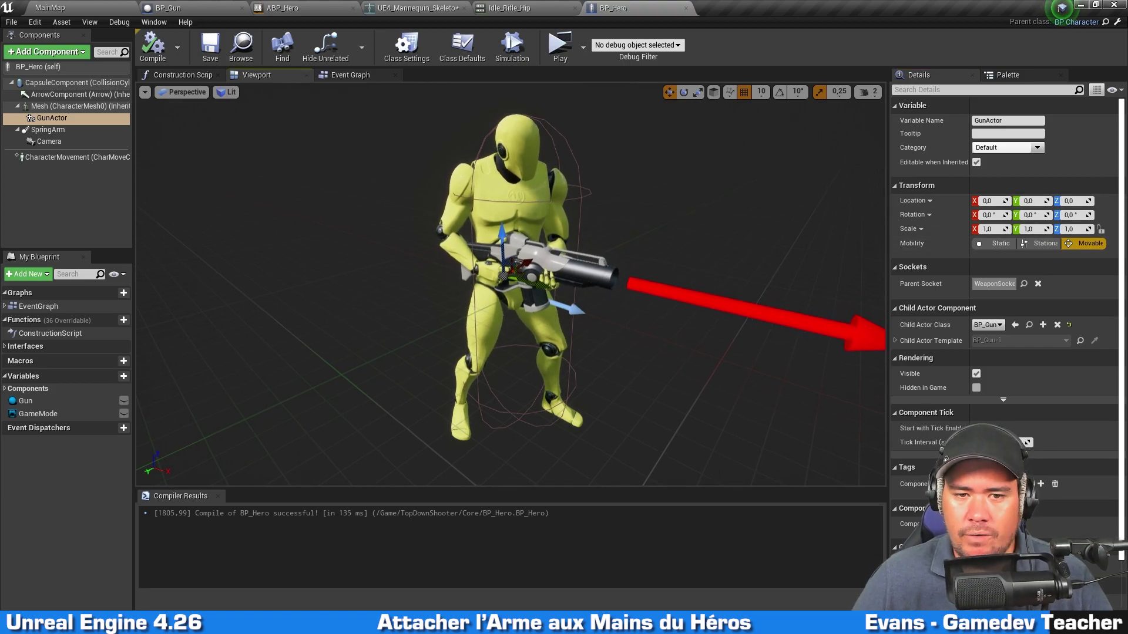
middle_drag(588, 247, 413, 80)
Check WeaponSocket in Idle_Rifle_Hip, then try GunActor X locations of 50 and 100
click(509, 8)
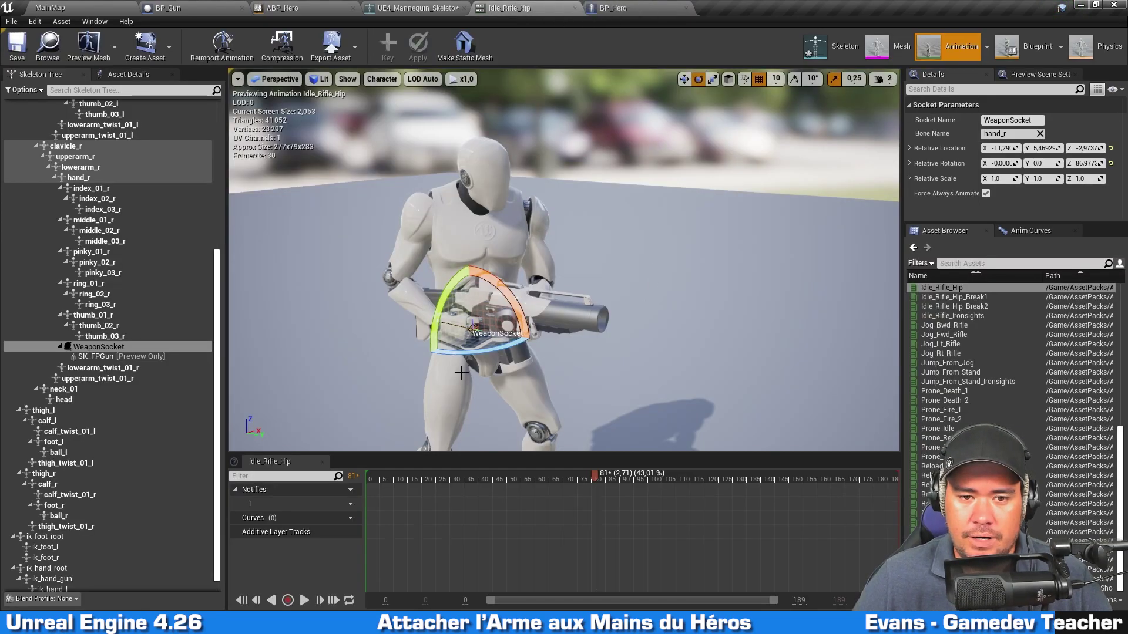
click(657, 7)
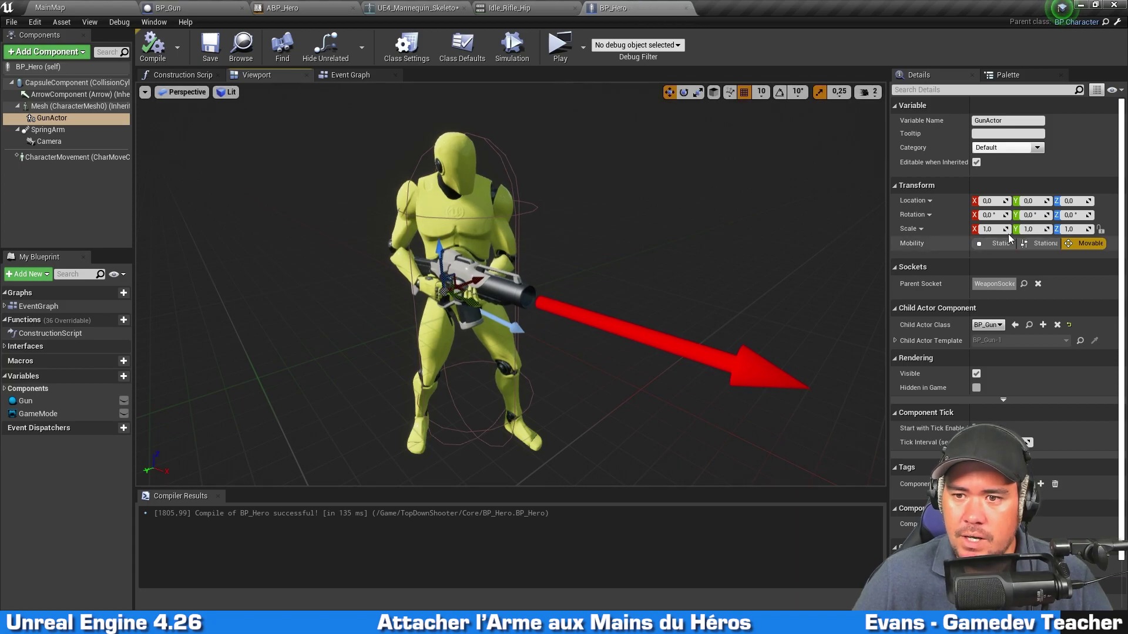
click(992, 201)
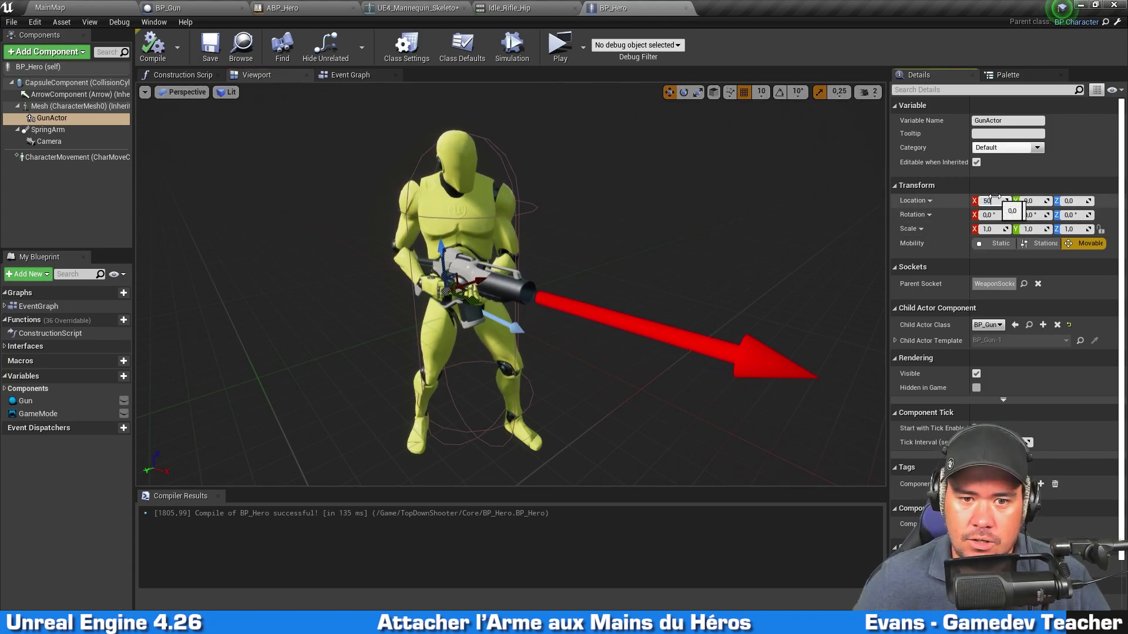
text(50)
key(Return)
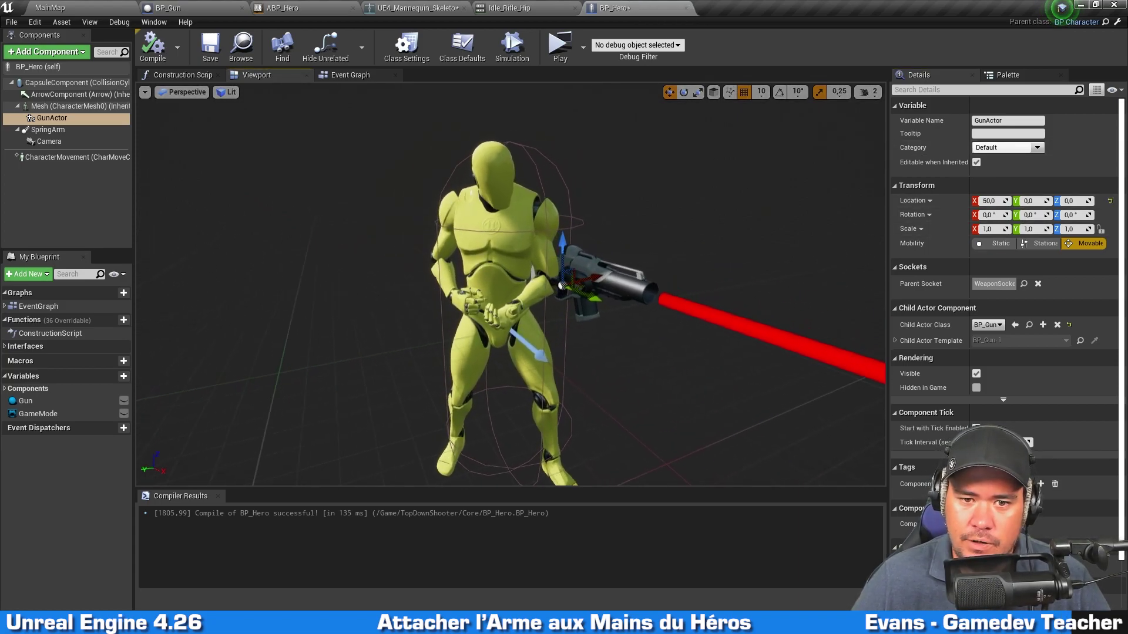
click(986, 200)
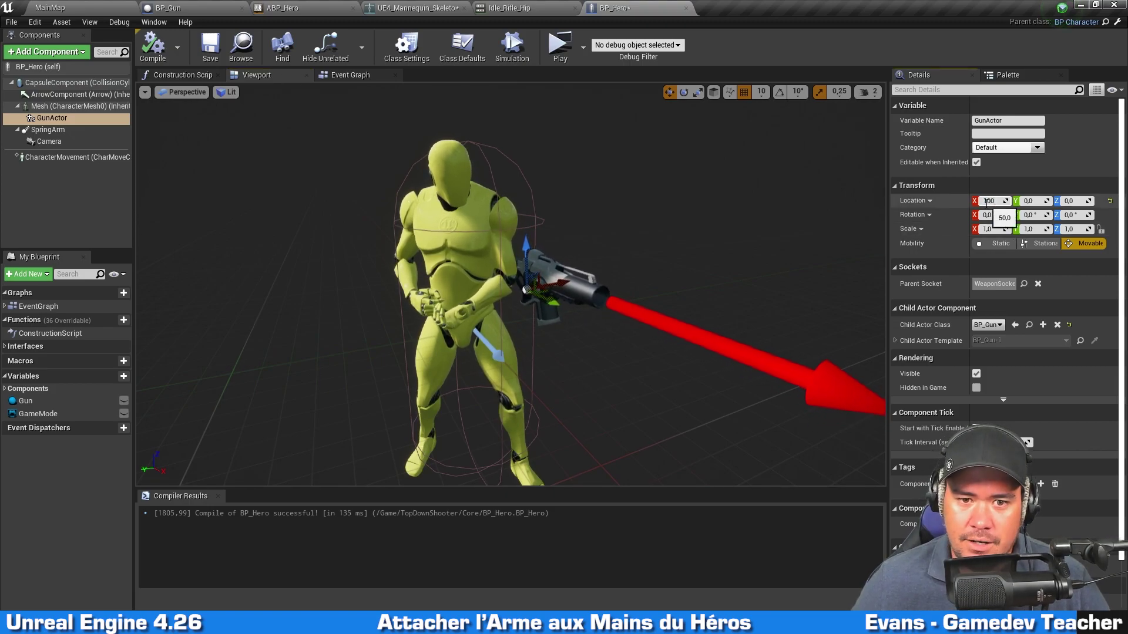
text(100)
key(Return)
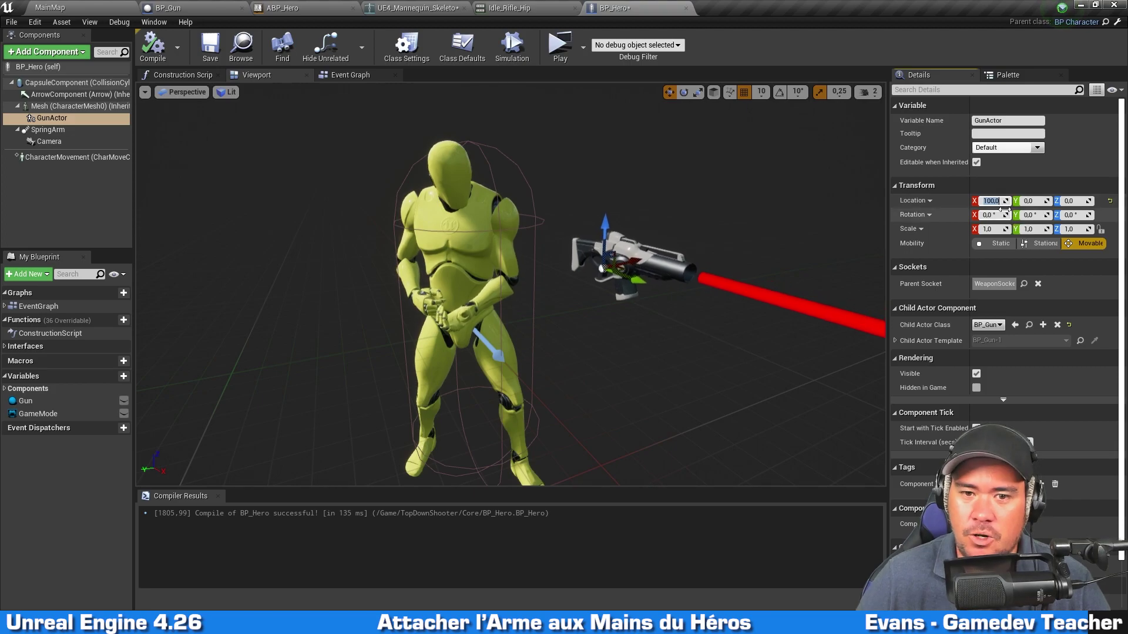
Reset GunActor's X location to 0, save BP_Hero, and open its Event Graph
text(0)
key(Return)
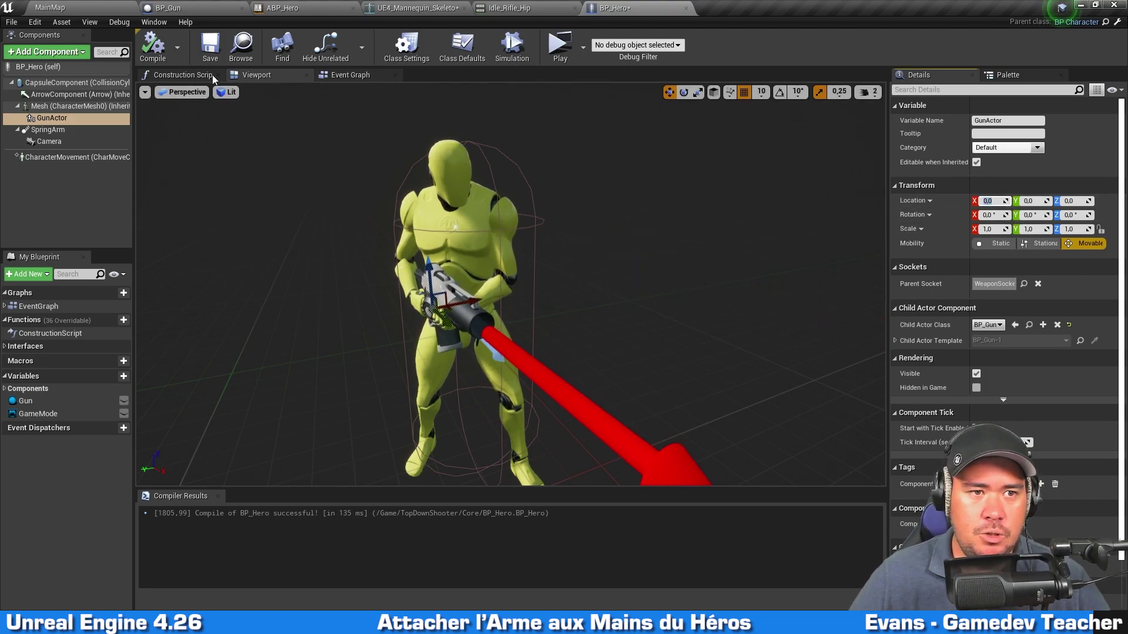
click(204, 49)
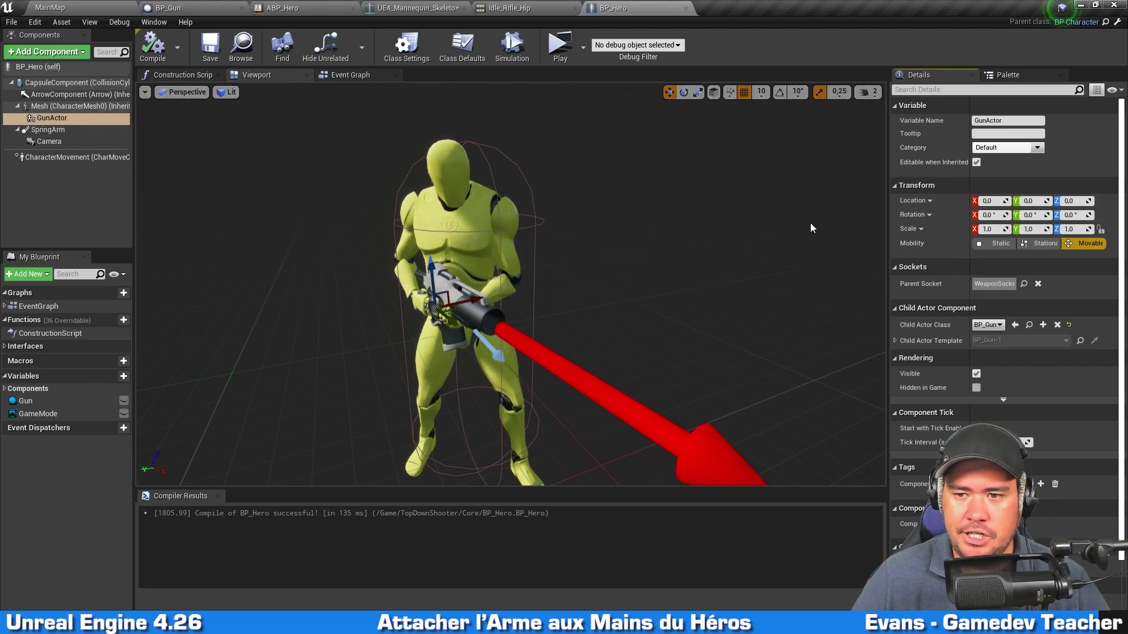
drag(385, 111, 386, 88)
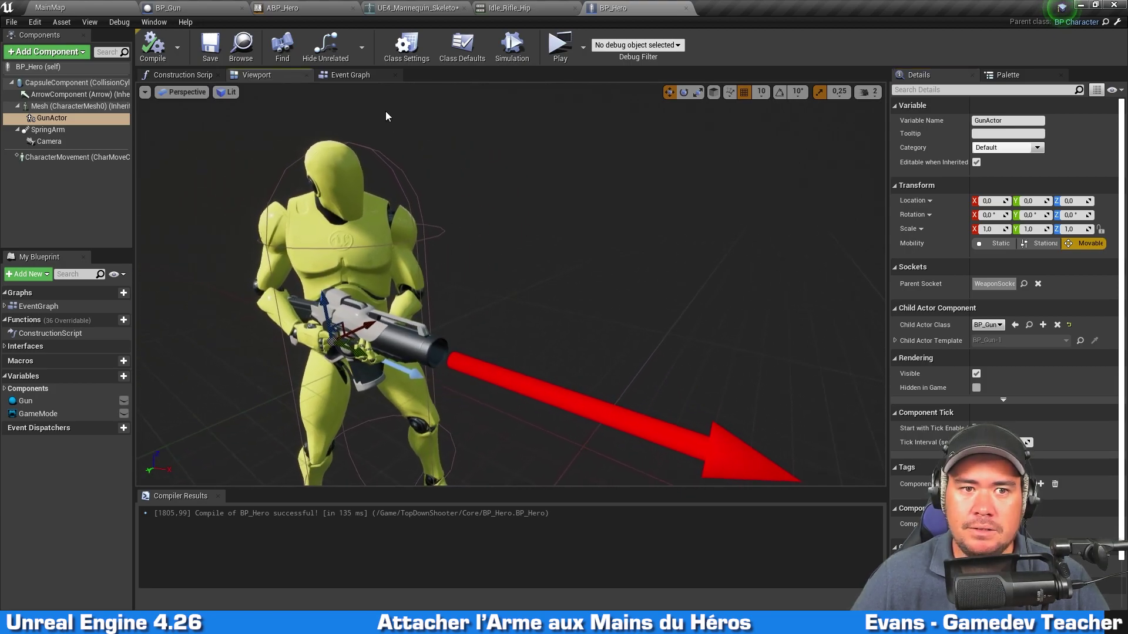
click(364, 72)
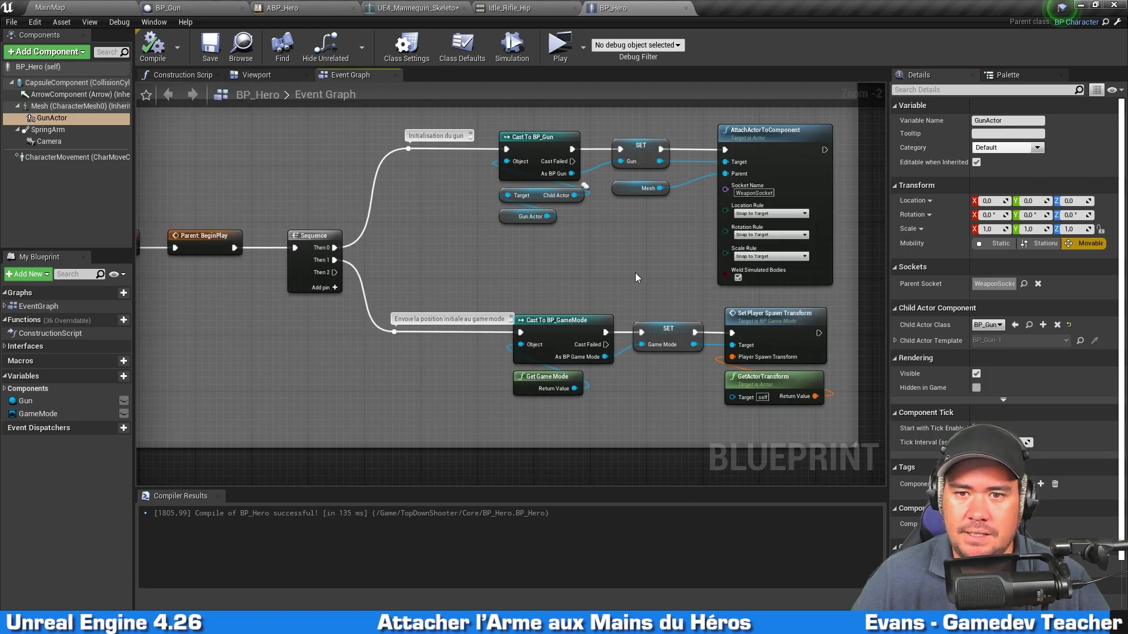
Delete the AttachActorToComponent and Mesh nodes, compile and save BP_Hero, then play-test
drag(842, 193, 840, 192)
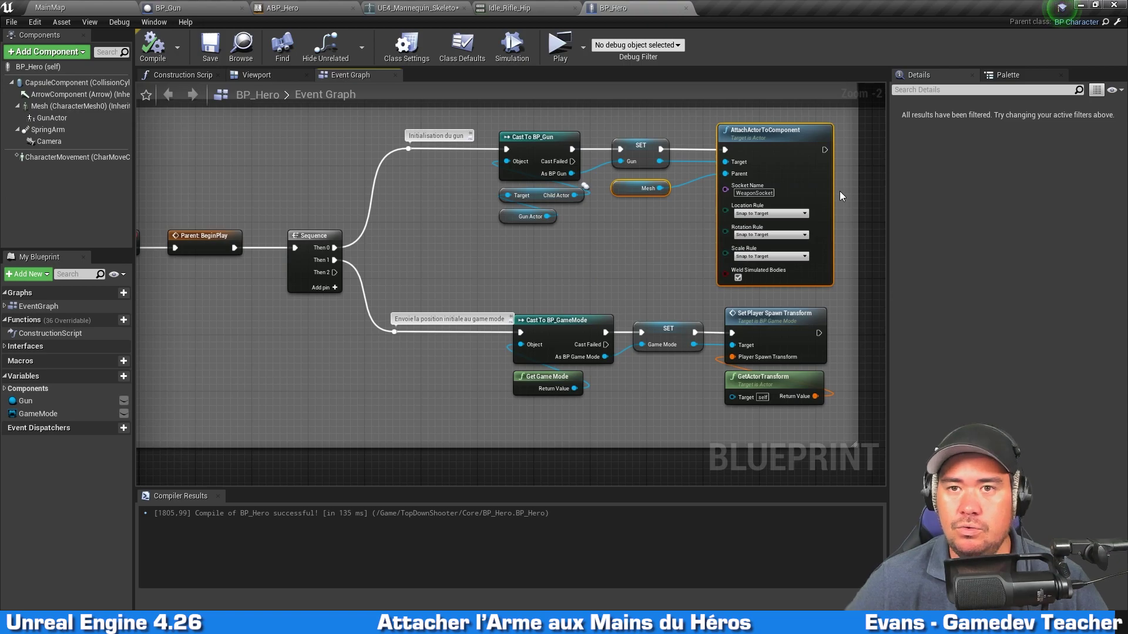
key(Delete)
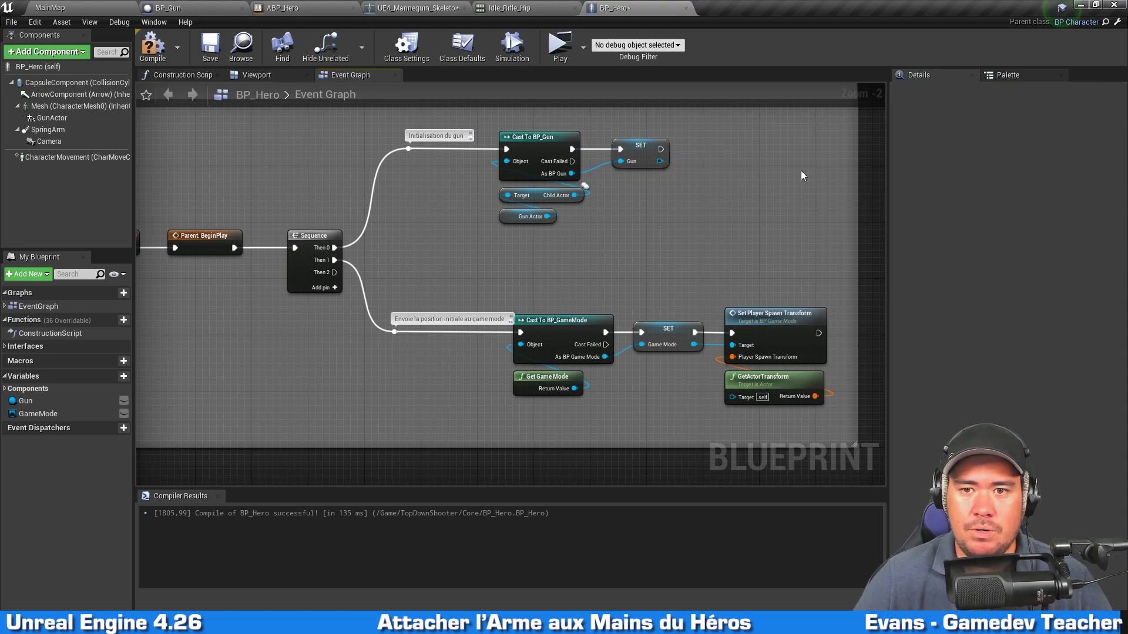
click(152, 47)
key(ctrl+s)
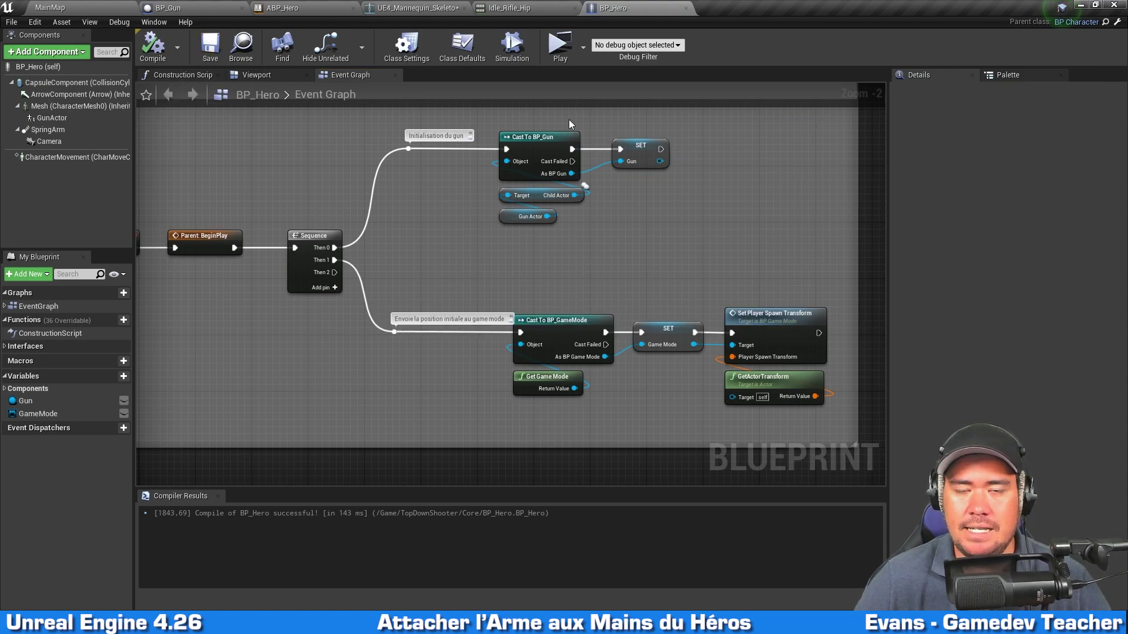
click(560, 47)
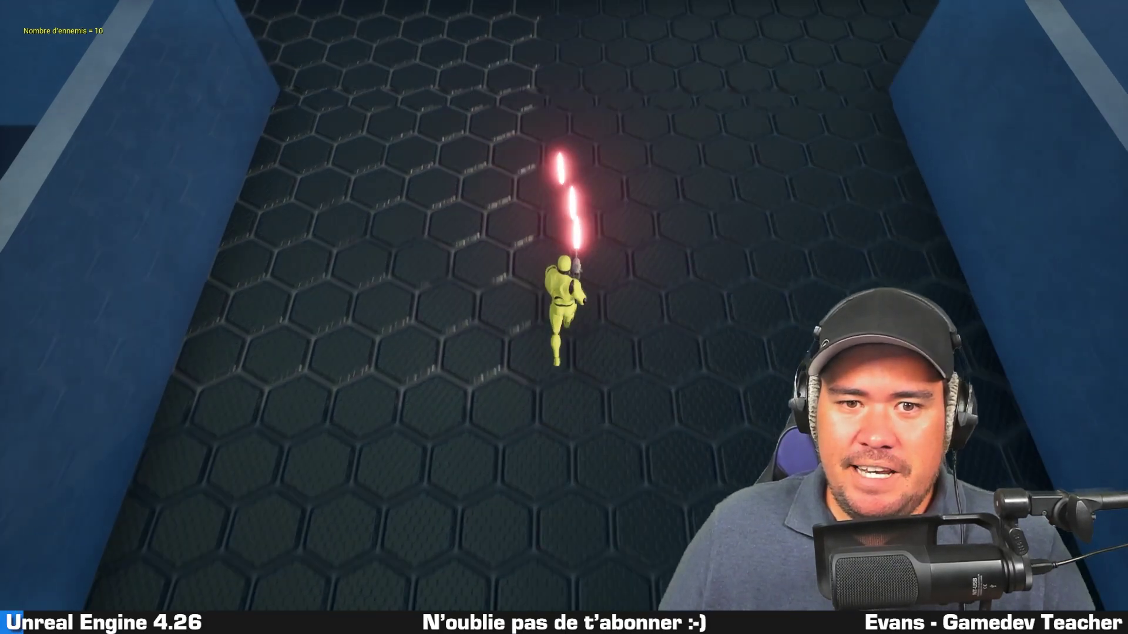